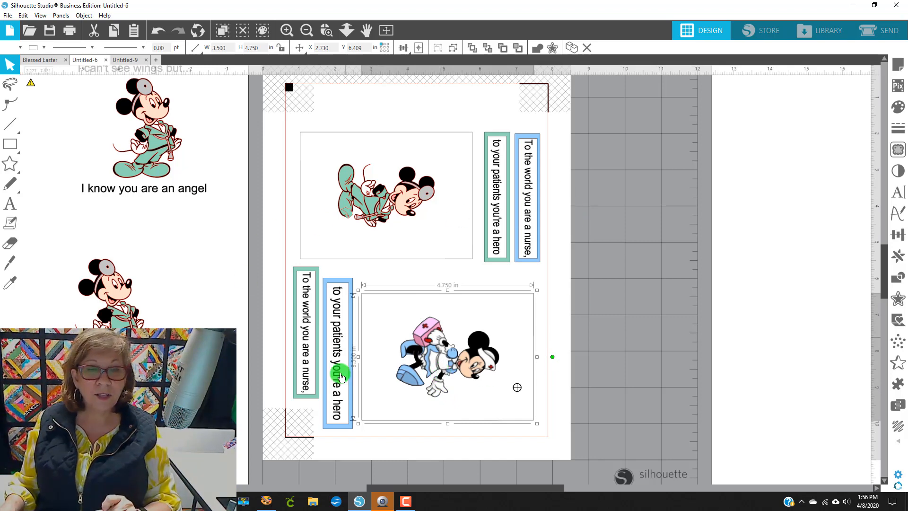
Step: Copy the doctor Mickey image from the existing design
left_click(307, 30)
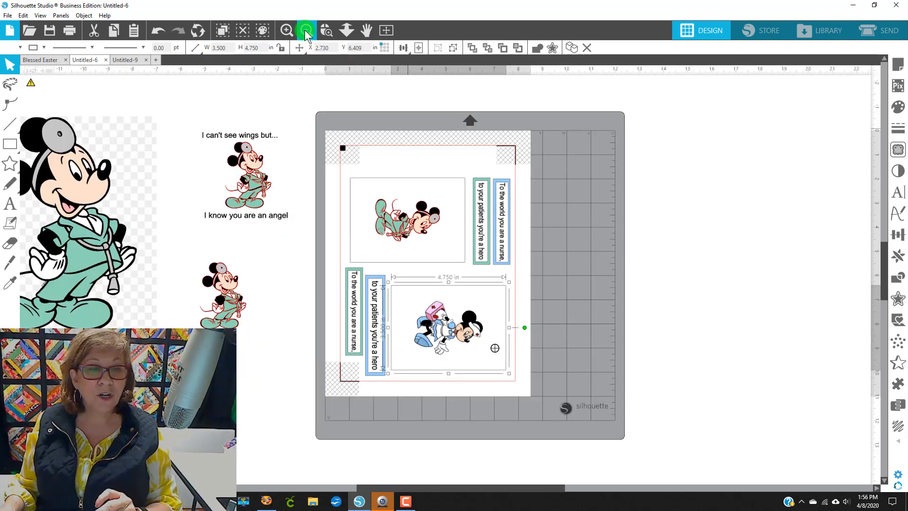
left_click(306, 30)
left_click(306, 30)
left_click(287, 221)
left_click_drag(288, 222, 279, 211)
right_click(282, 196)
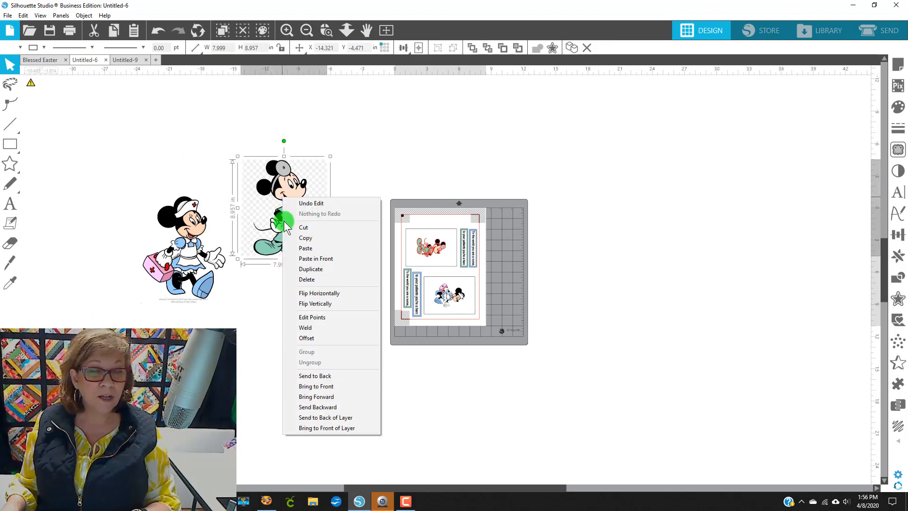
left_click(305, 248)
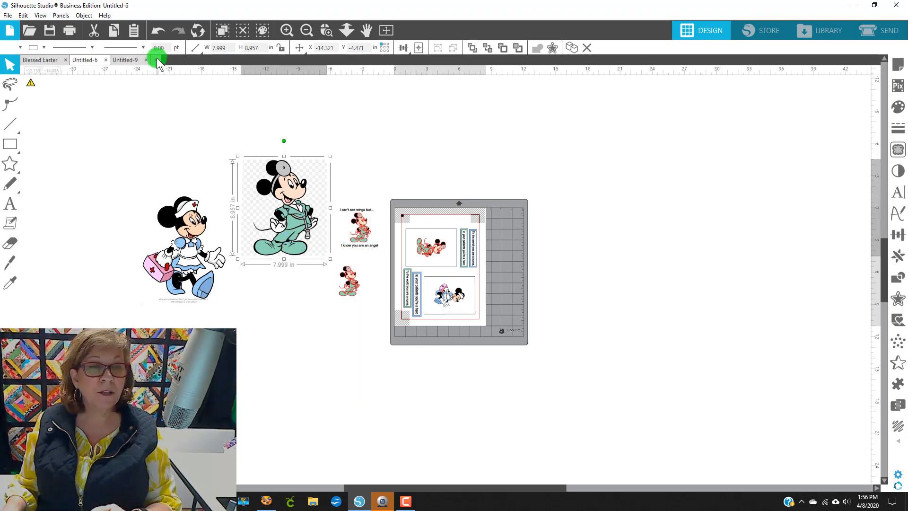
Step: Open a new document and turn registration marks on for the Letter page
left_click(157, 59)
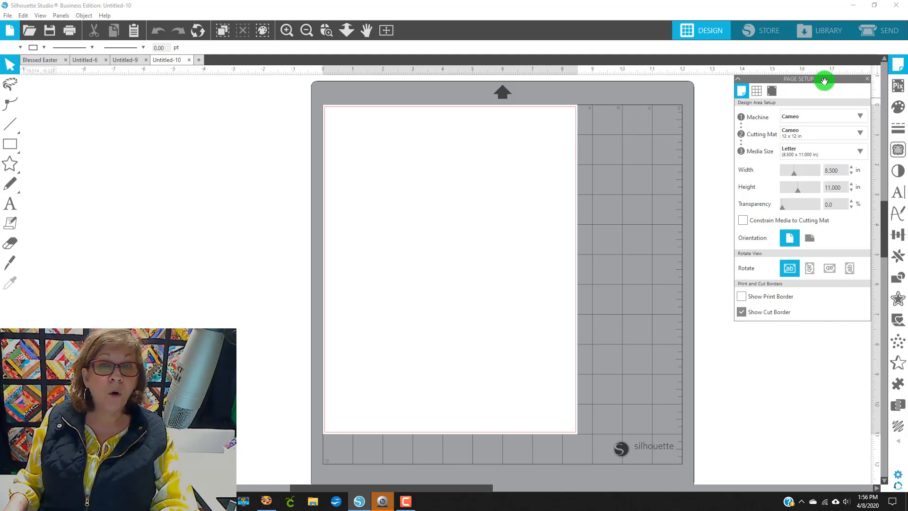
left_click(795, 150)
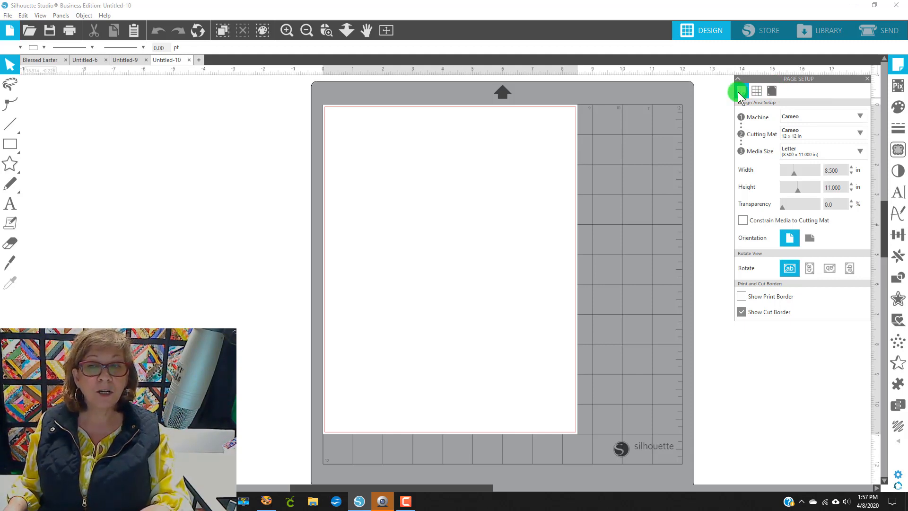
left_click(771, 92)
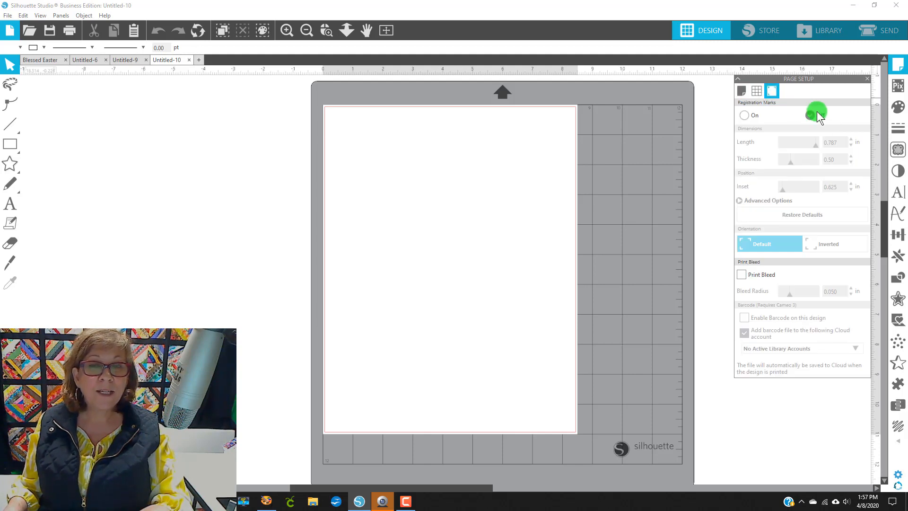
left_click(748, 116)
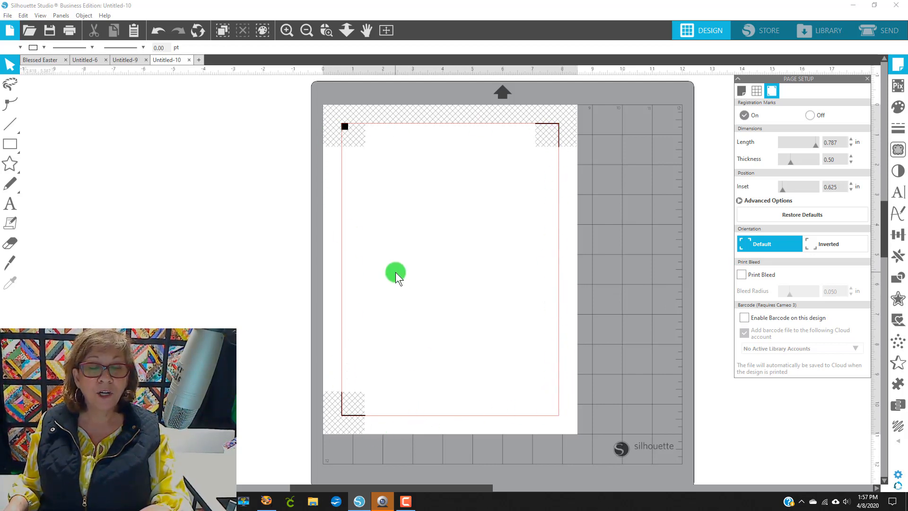
left_click(742, 91)
left_click(746, 271)
left_click(741, 314)
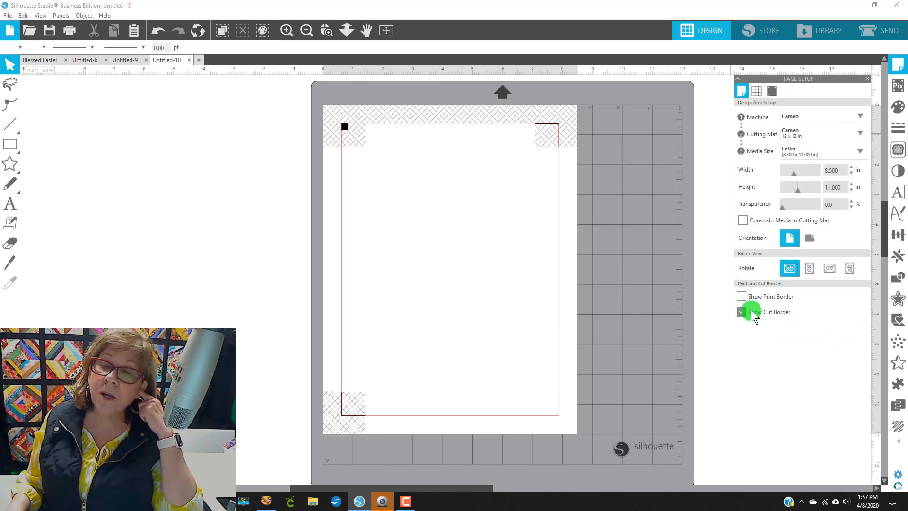
left_click(742, 312)
left_click(741, 312)
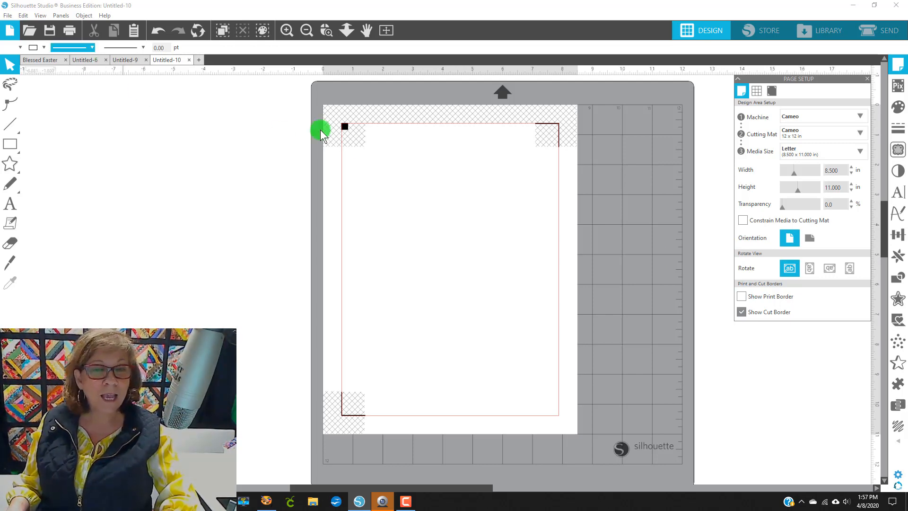
Step: Paste the doctor Mickey image onto the new page, scale it to about 6.7 by 7.5 in and center it inside the registration marks
right_click(435, 219)
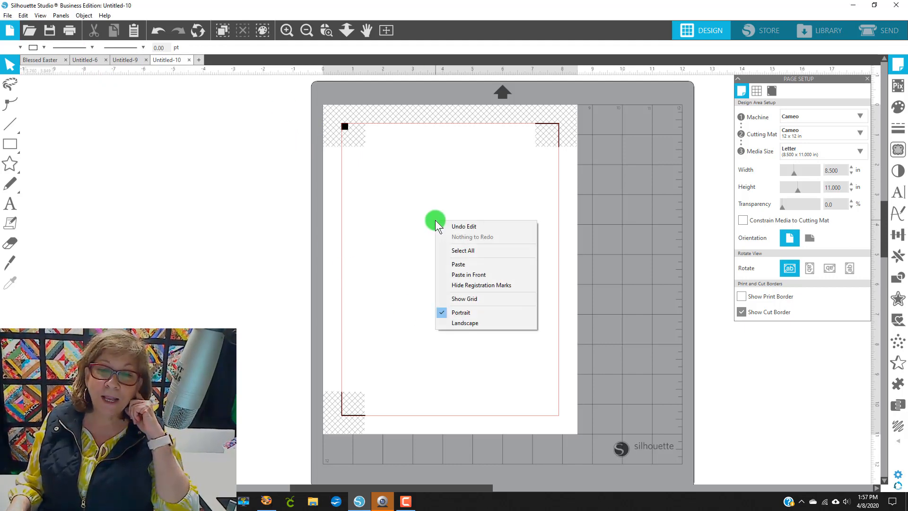
left_click(464, 264)
left_click_drag(490, 287, 461, 270)
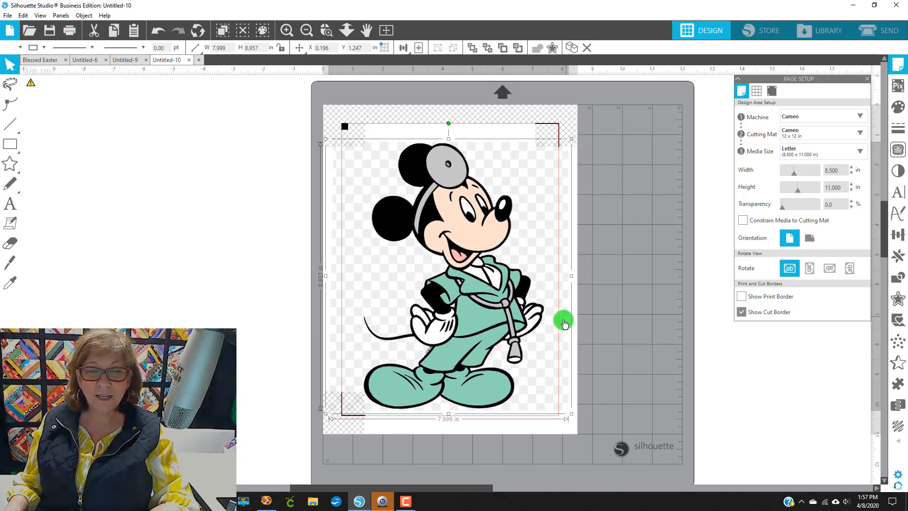
left_click_drag(575, 416, 495, 351)
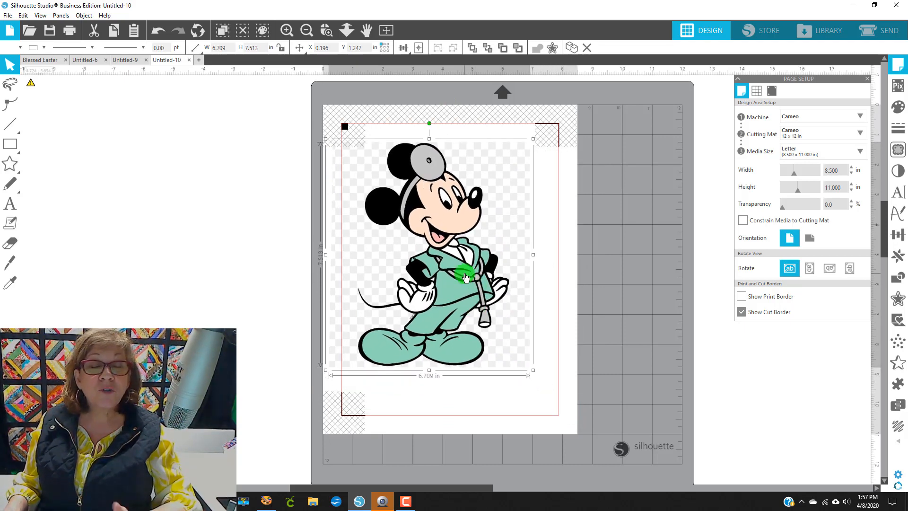
left_click_drag(460, 240, 481, 251)
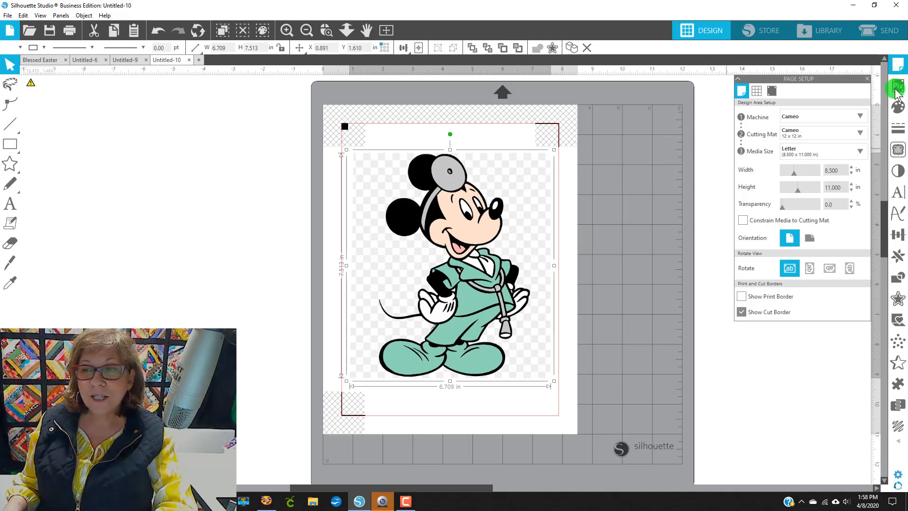
Step: Trace the whole image with Trace and Detach, then delete the detached white background shape
left_click(902, 153)
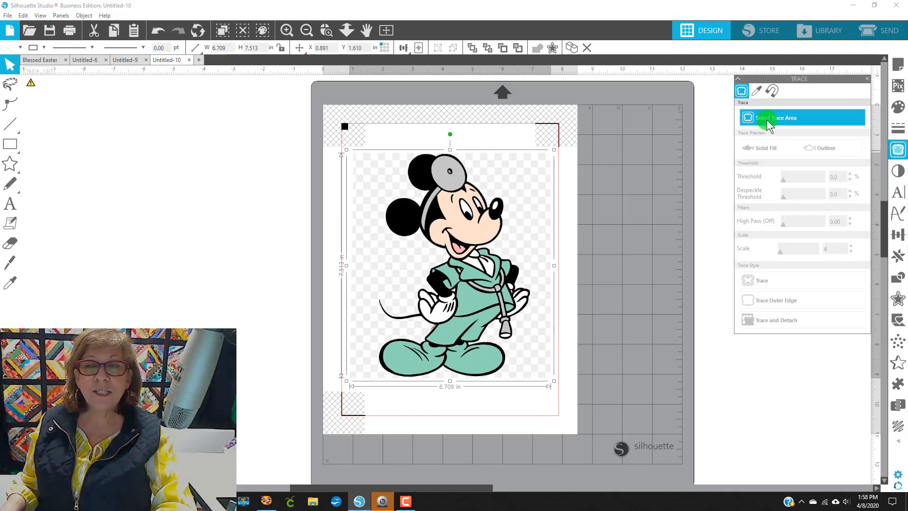
left_click(829, 114)
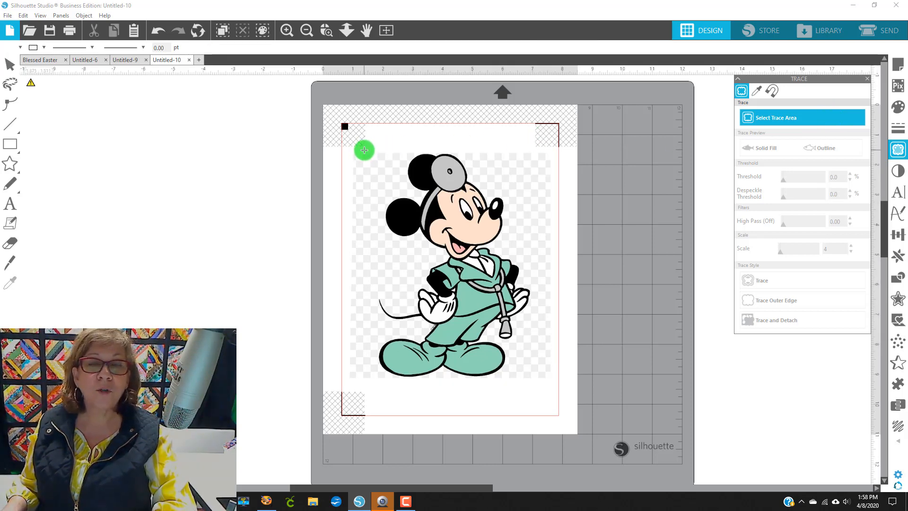
mouse_move(364, 150)
left_mouse_down()
mouse_move(461, 182)
mouse_move(513, 262)
mouse_move(543, 356)
mouse_move(536, 383)
left_mouse_up()
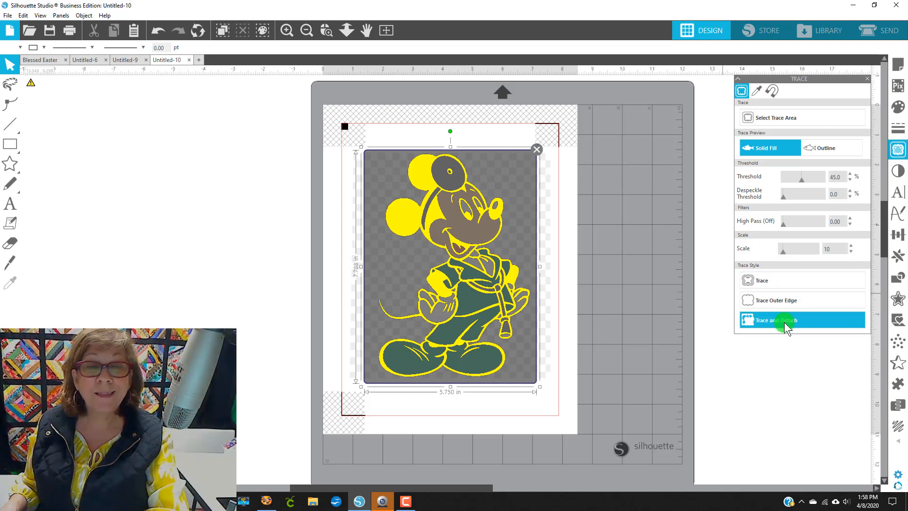
left_click(835, 325)
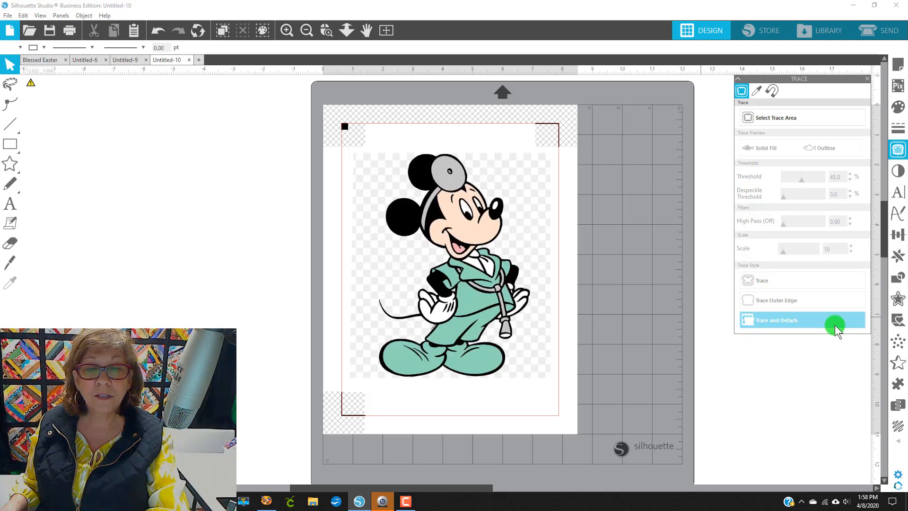
left_click_drag(382, 247, 89, 246)
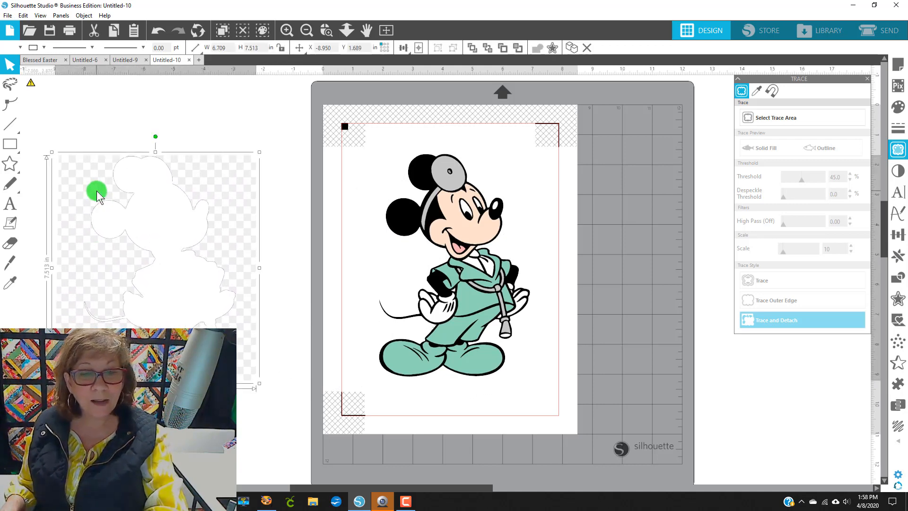
key("Delete")
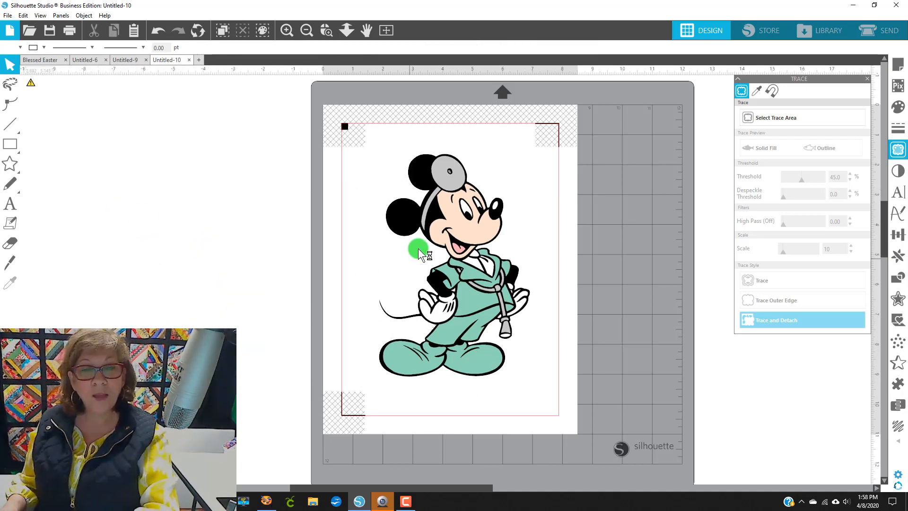
Step: Scale the Mickey image down to about 3.2 by 4.7 in and duplicate it
left_click(436, 231)
left_click_drag(531, 377, 479, 299)
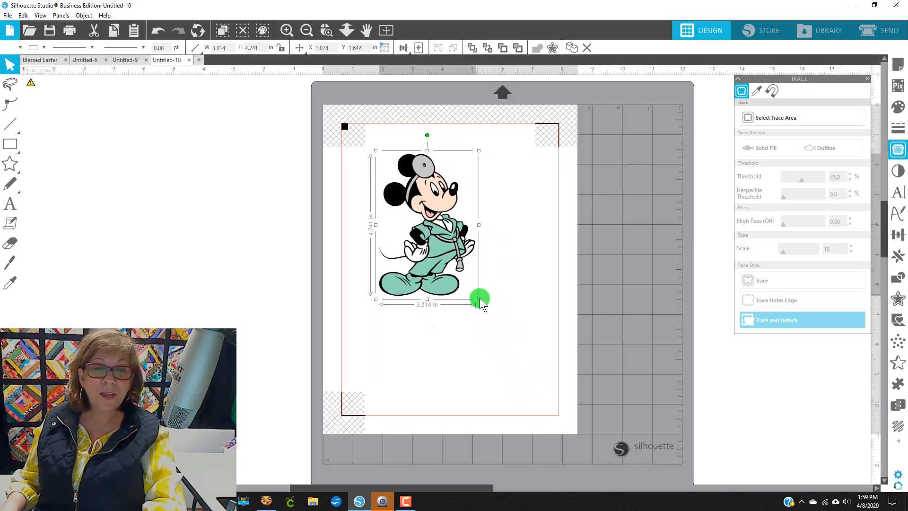
right_click(430, 260)
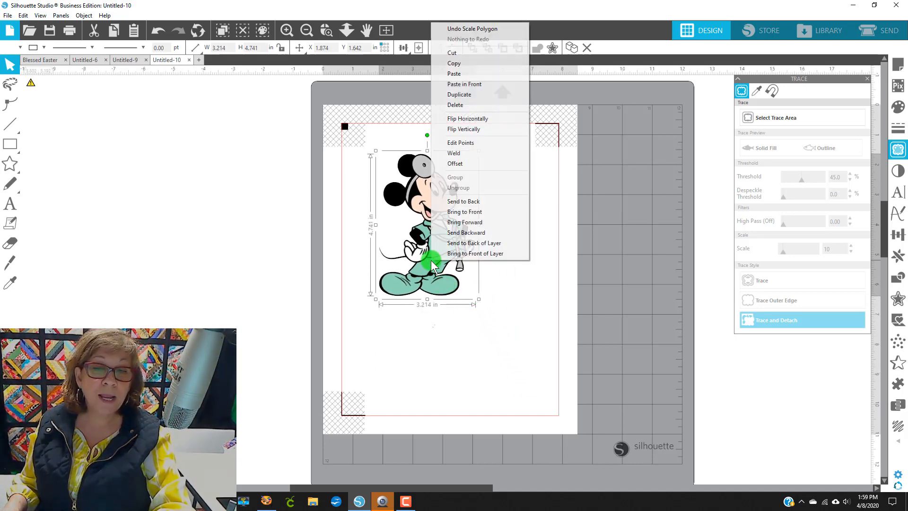
left_click(461, 94)
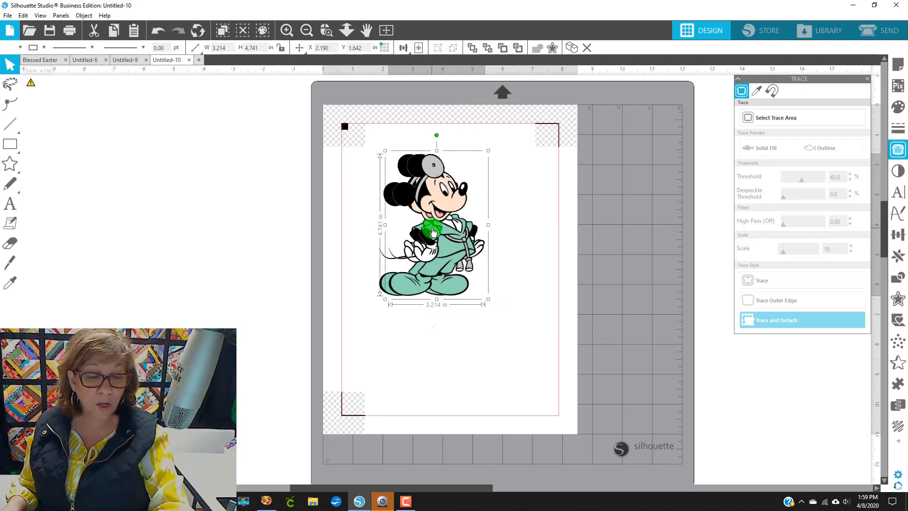
Step: Move two Mickey copies off the page and shift the remaining one slightly right
left_click_drag(433, 231, 212, 211)
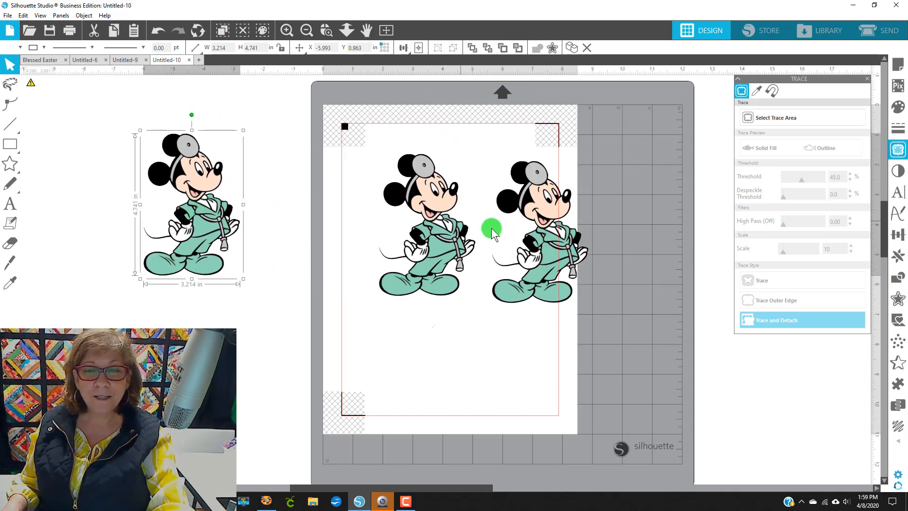
left_click_drag(554, 242, 245, 294)
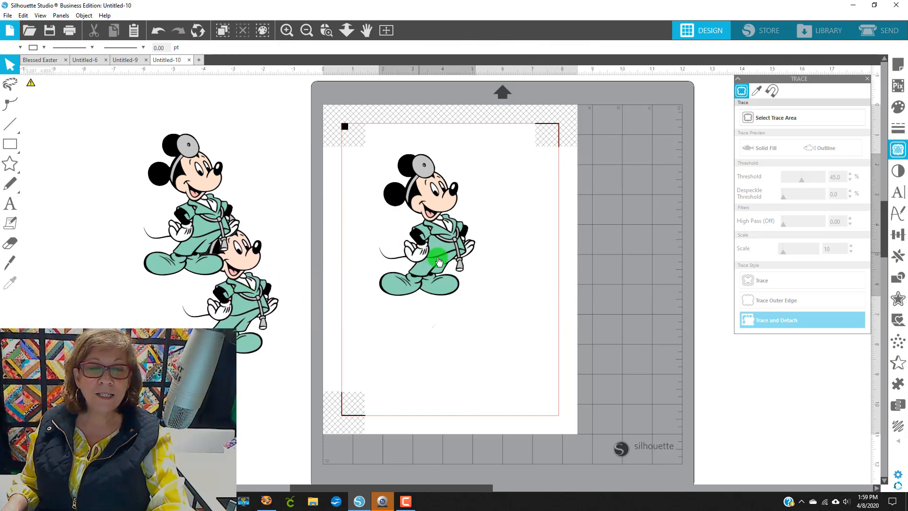
left_click_drag(419, 252, 449, 255)
key("Escape")
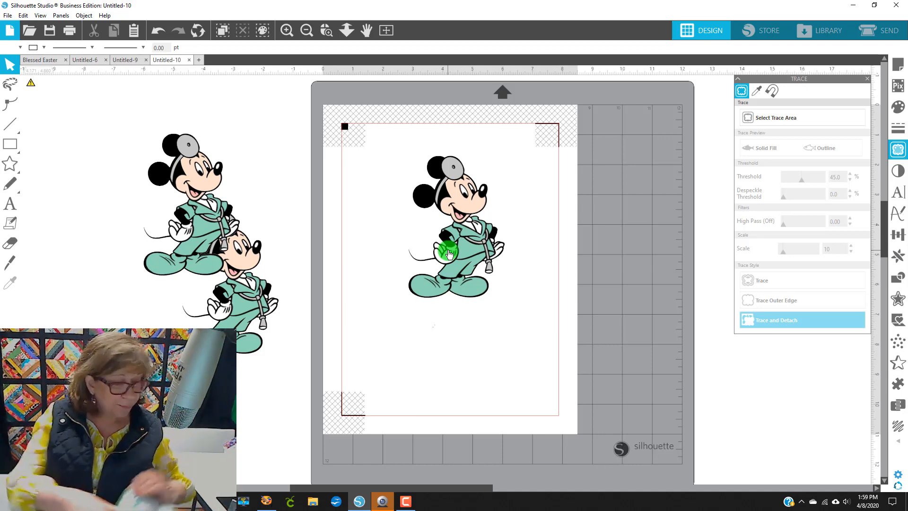
Step: Draw a rectangle on the page and set its size to 3.5 by 4.75 in
scroll(208, 161, "up", 1)
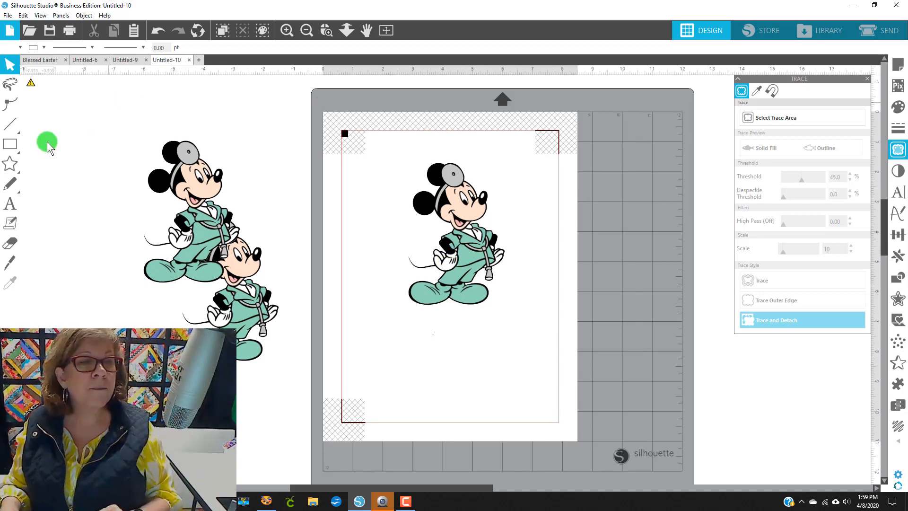
left_click(10, 144)
mouse_move(406, 149)
left_mouse_down()
mouse_move(517, 274)
mouse_move(544, 355)
left_mouse_up()
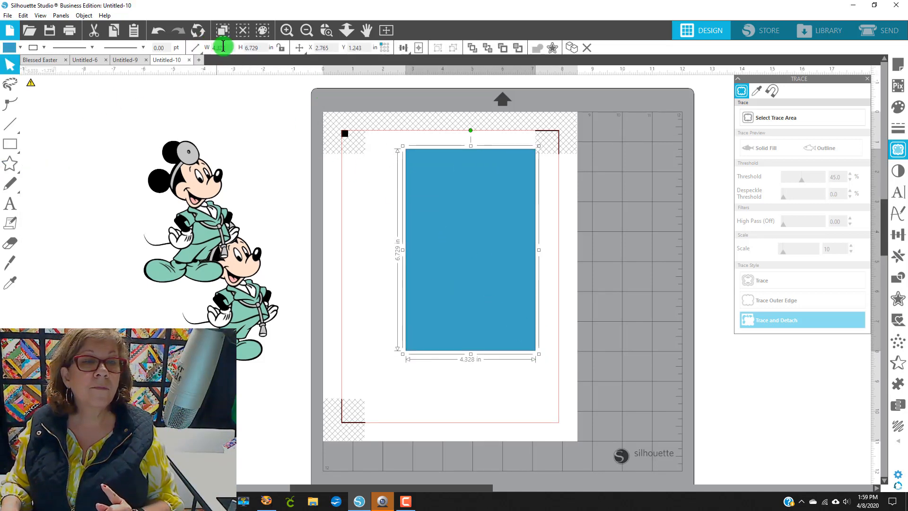
left_click(213, 47)
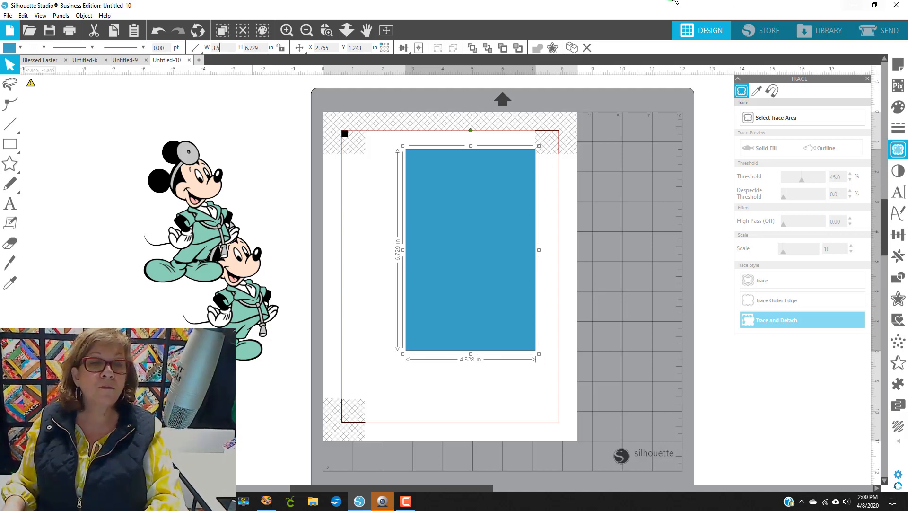
left_click(261, 48)
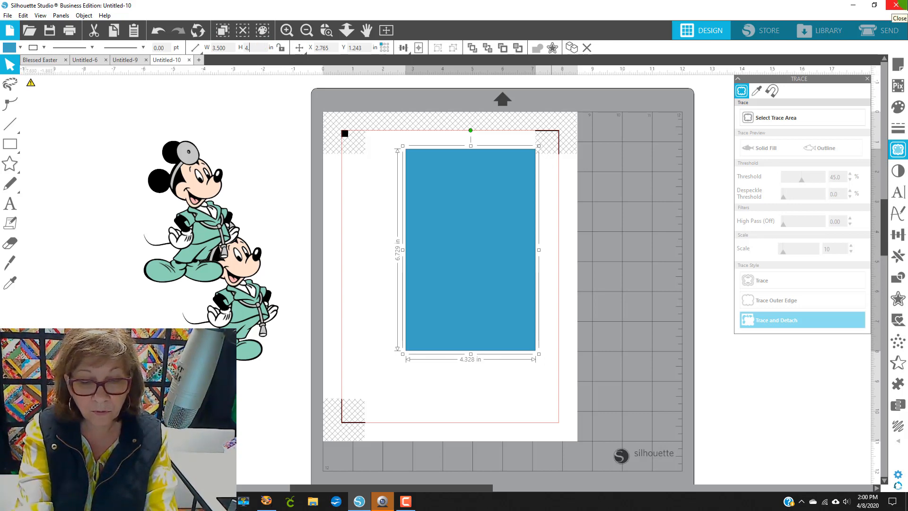
key("Return")
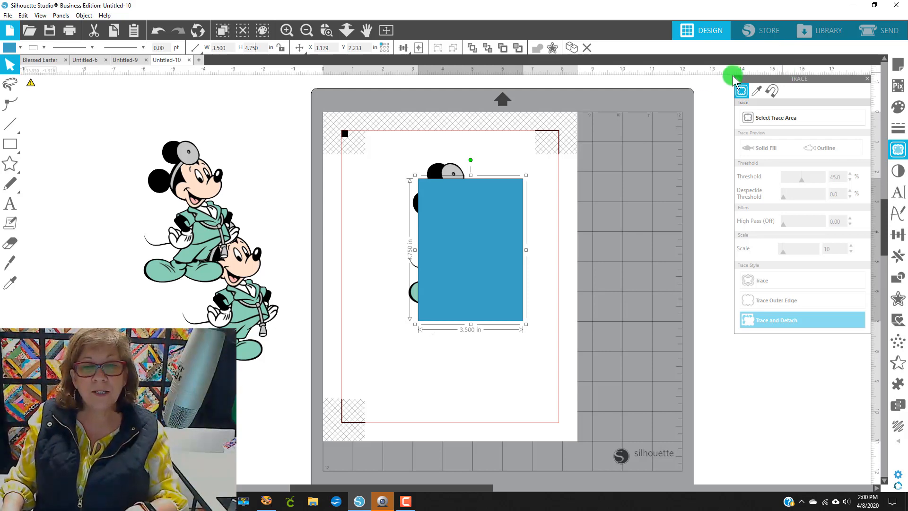
Step: Send the rectangle behind the Mickey image and nudge it into place around him
right_click(485, 270)
left_click(515, 214)
left_click_drag(510, 294, 497, 280)
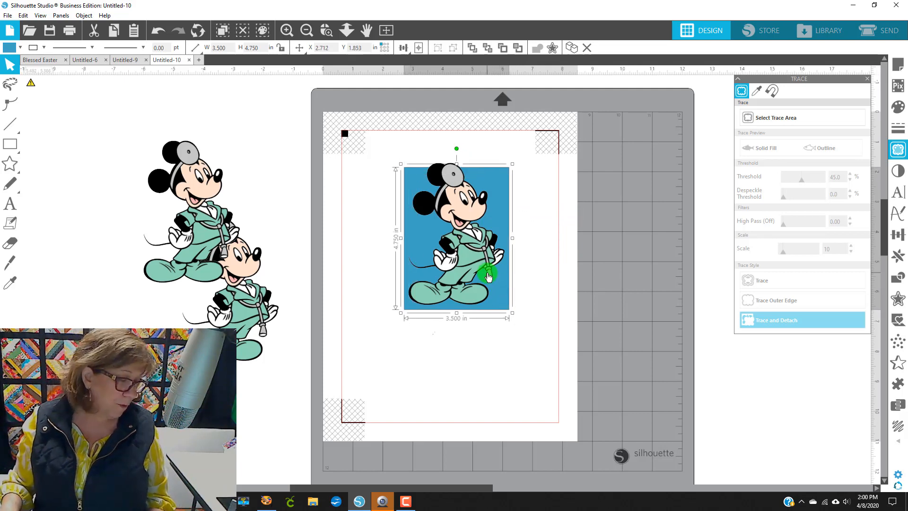
left_click(488, 273)
left_click_drag(482, 262, 483, 262)
key("Down")
left_click(509, 308)
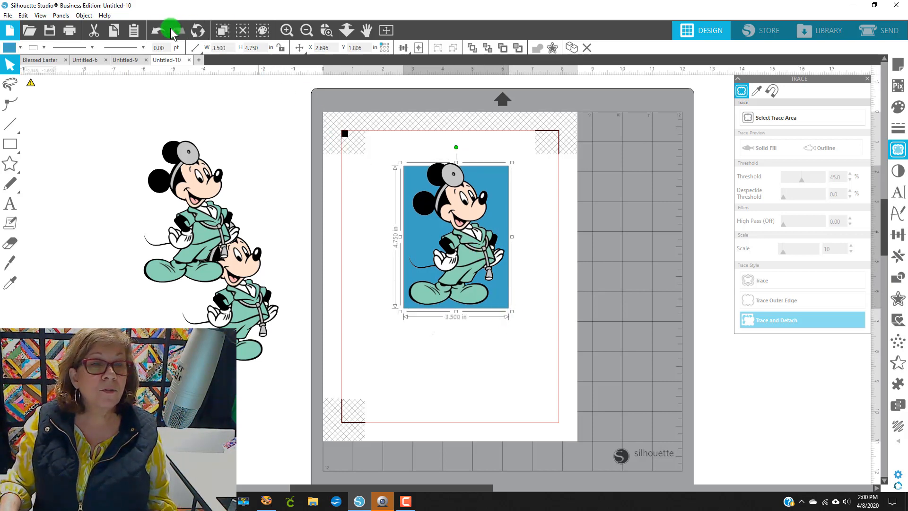
Step: Shrink the Mickey image slightly and move the rectangle back behind it as a card background
left_click_drag(480, 202, 637, 215)
left_click(508, 252)
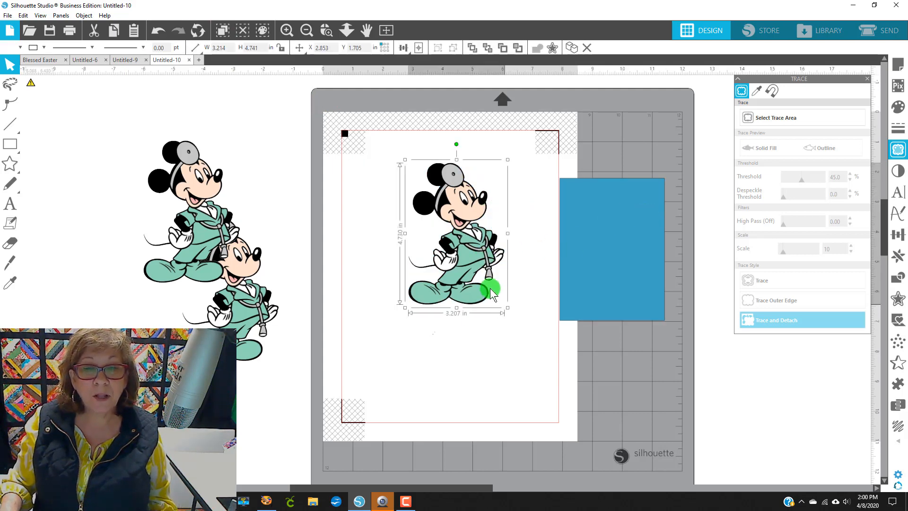
left_click_drag(493, 292, 478, 265)
left_click_drag(606, 269, 436, 231)
left_click(552, 285)
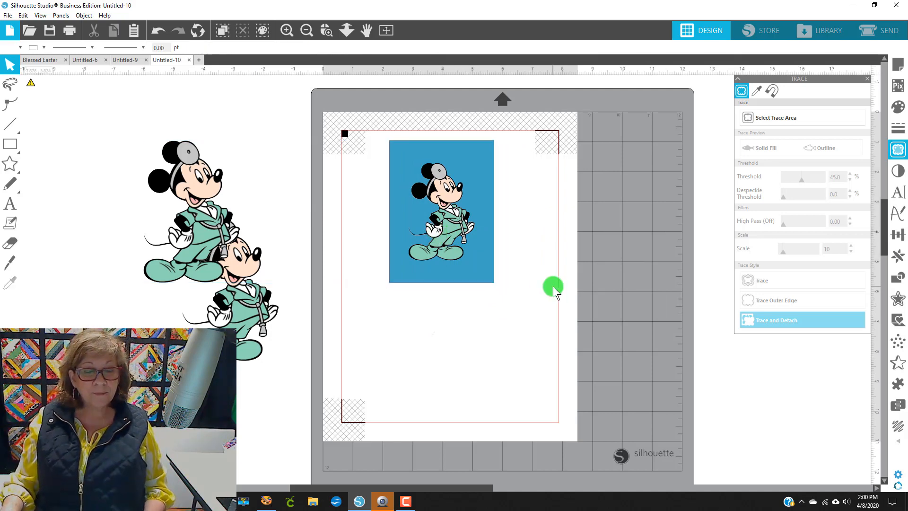
left_click(488, 274)
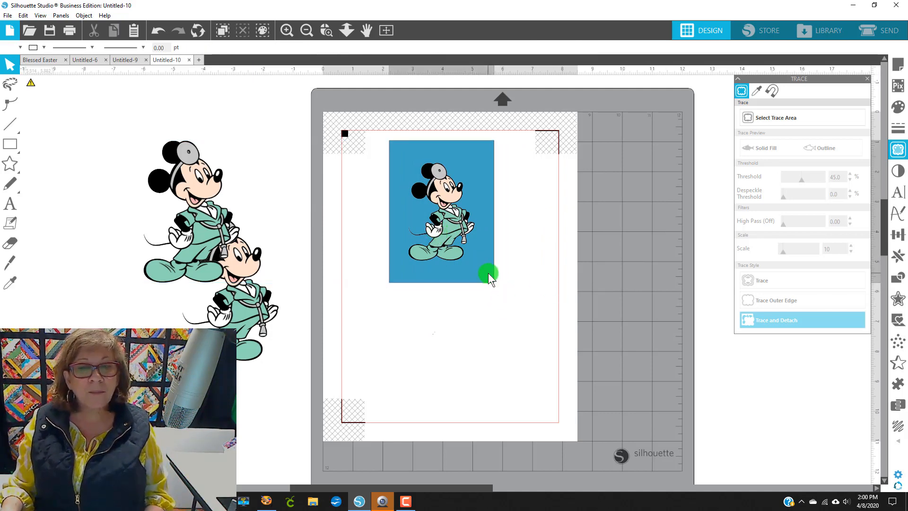
Step: Remove the fill color from the card rectangle
left_click(13, 49)
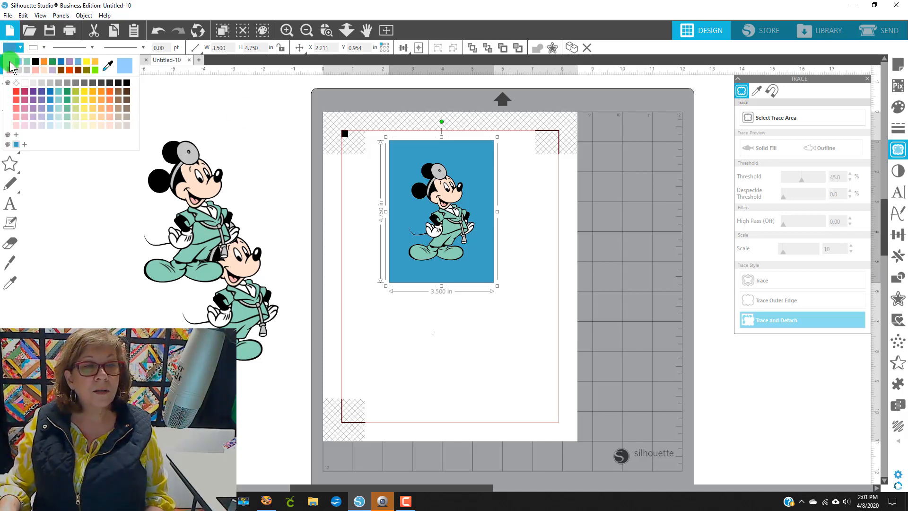
left_click(12, 63)
left_click(444, 318)
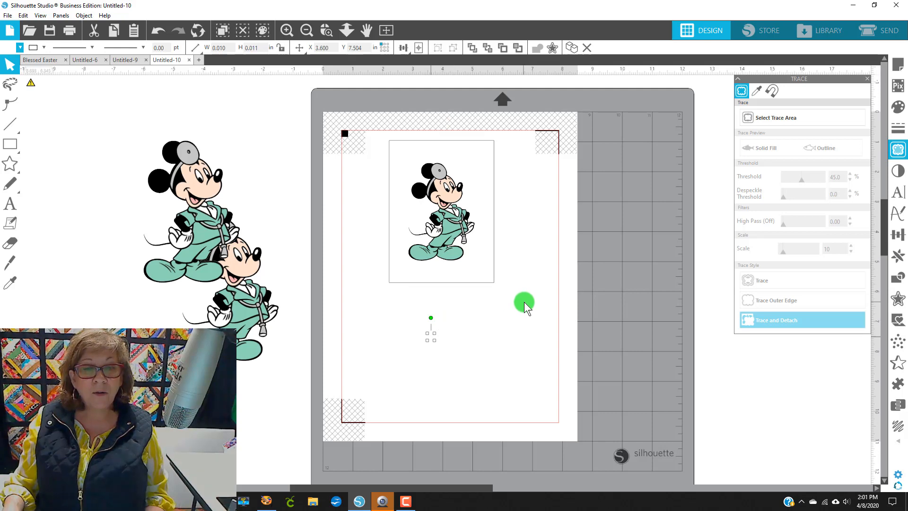
Step: Center Mickey inside the card rectangle, group the two, and nudge the group slightly left
left_click_drag(505, 298, 373, 136)
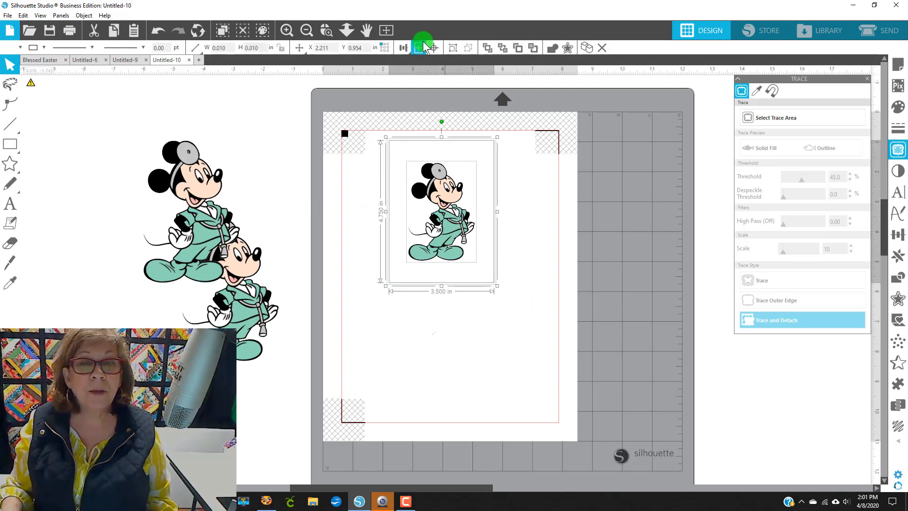
left_click(435, 47)
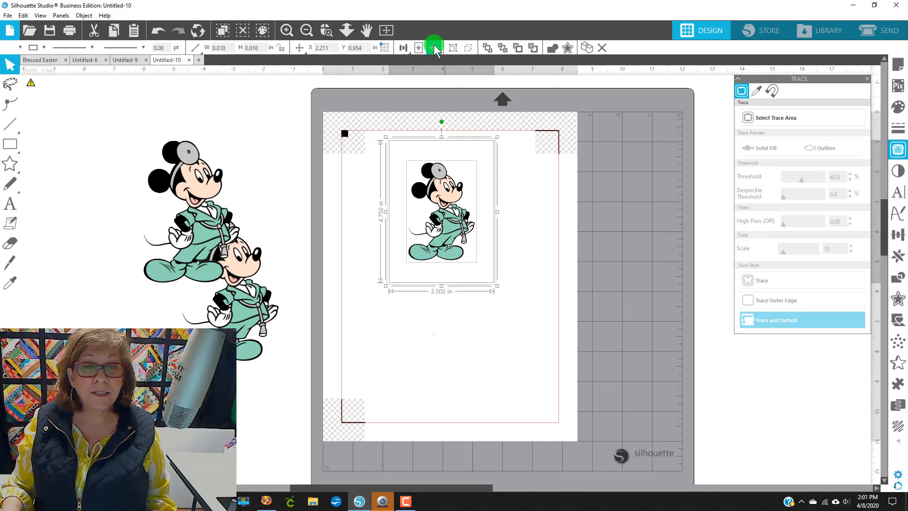
right_click(434, 200)
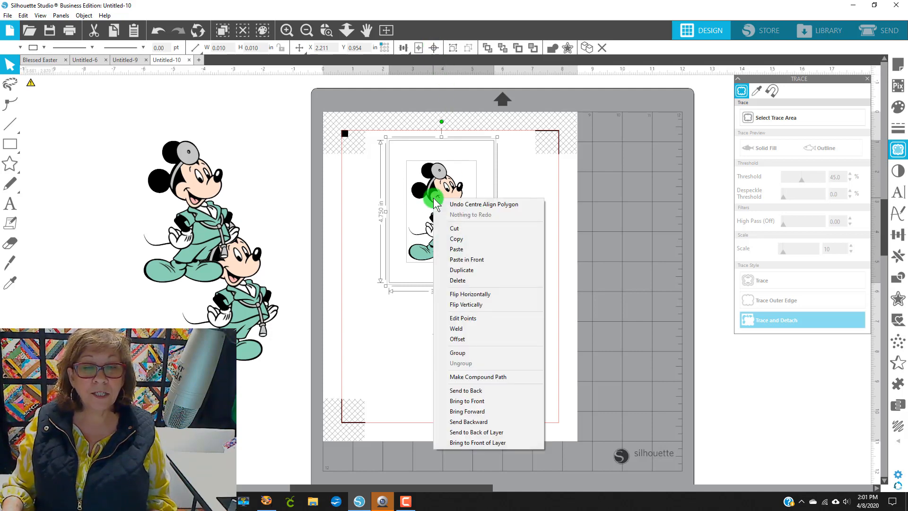
left_click(461, 353)
mouse_move(472, 235)
left_mouse_down()
mouse_move(432, 223)
mouse_move(449, 226)
left_mouse_up()
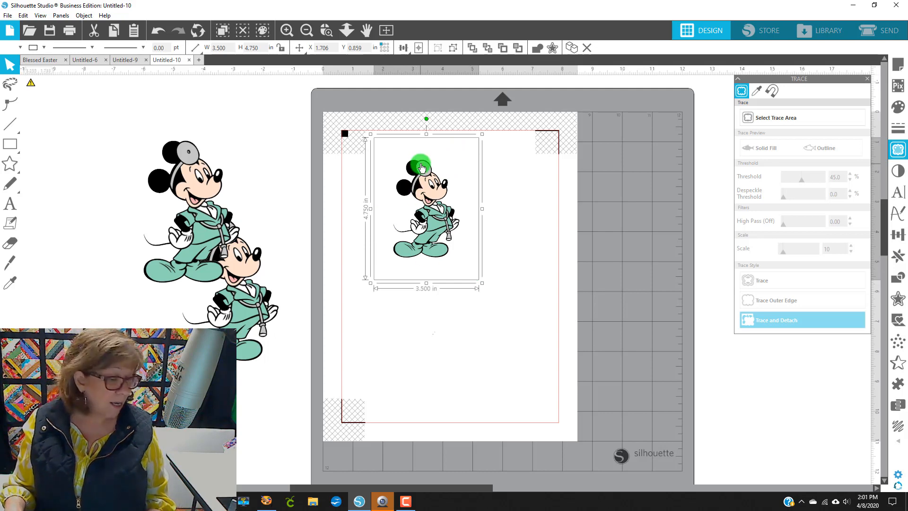
Step: Add the text "To the world you are a nurse" at the top of the card
left_click(10, 204)
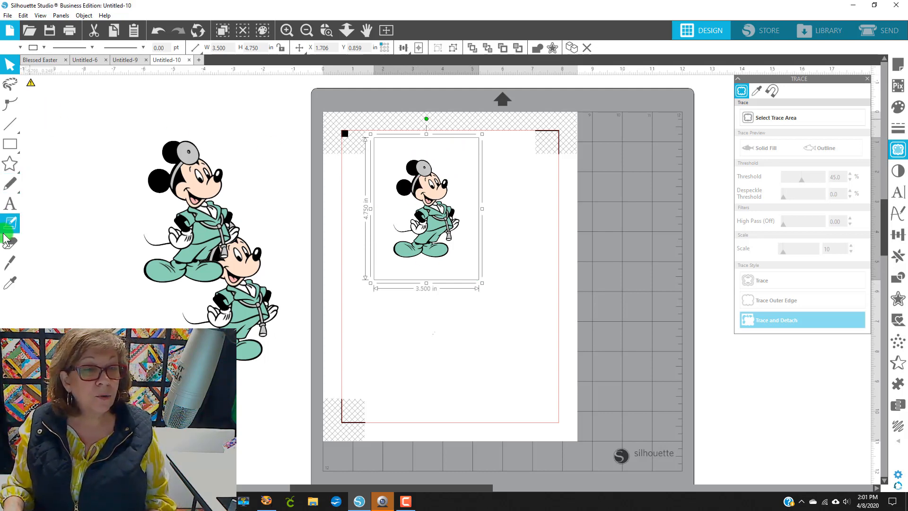
left_click(386, 154)
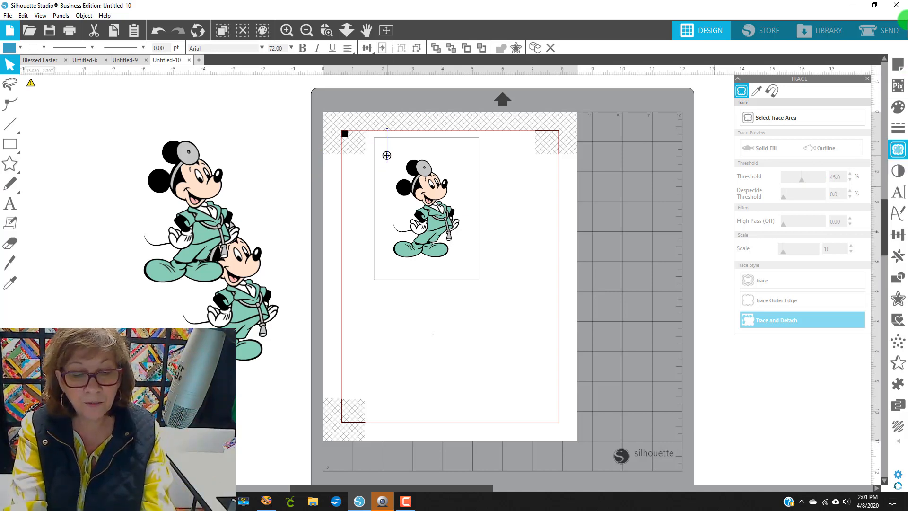
type("To the world")
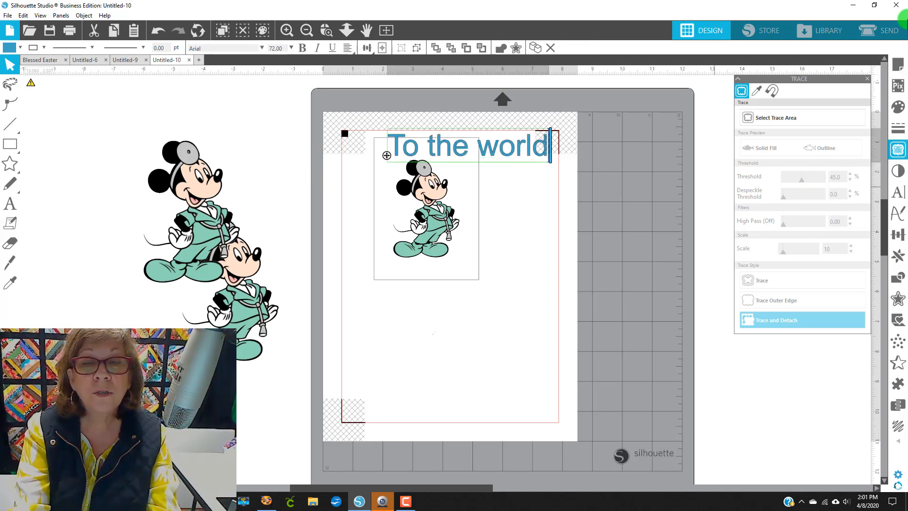
type(" you")
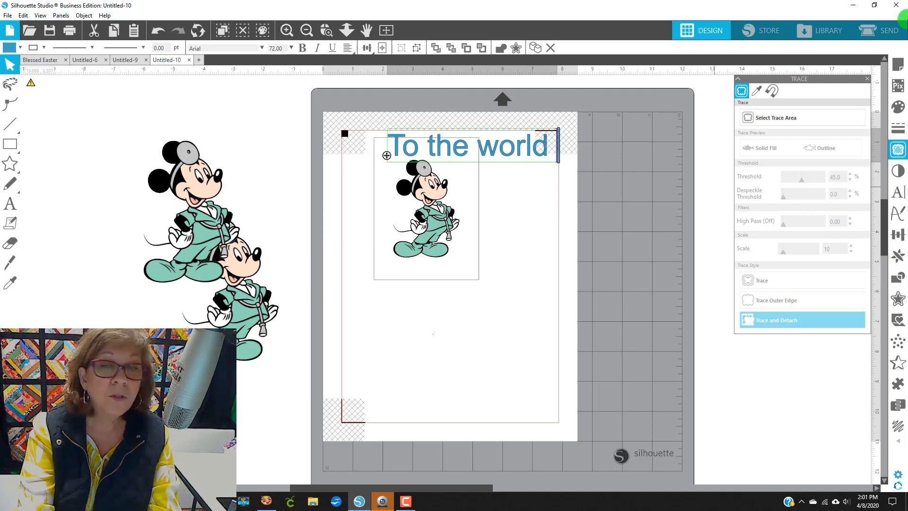
key("BackSpace")
key("BackSpace")
type("you are a")
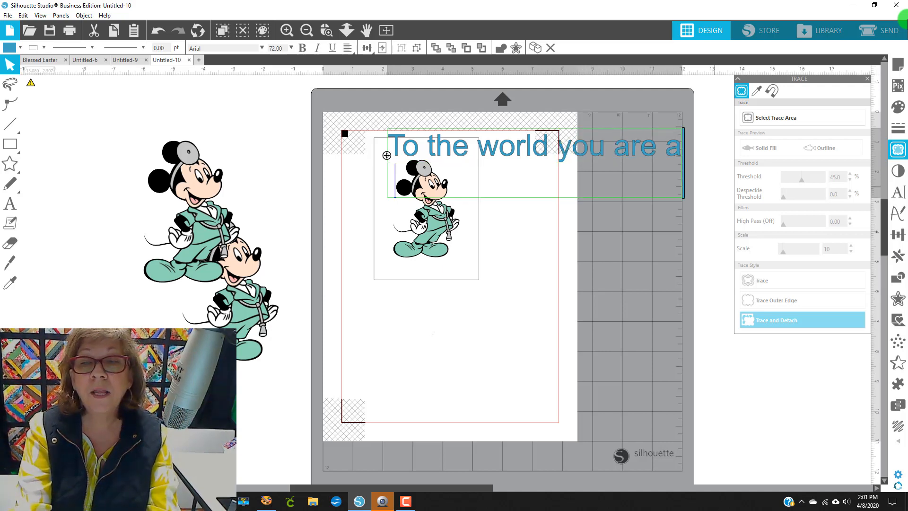
type(" nurse")
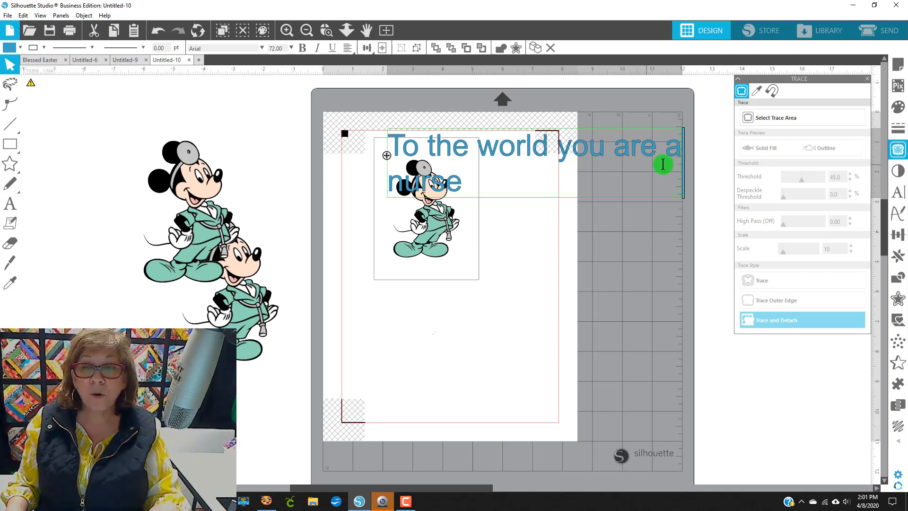
Step: Close the trace panel and widen the text box so the sentence fits on one line
left_click(868, 79)
left_click(869, 79)
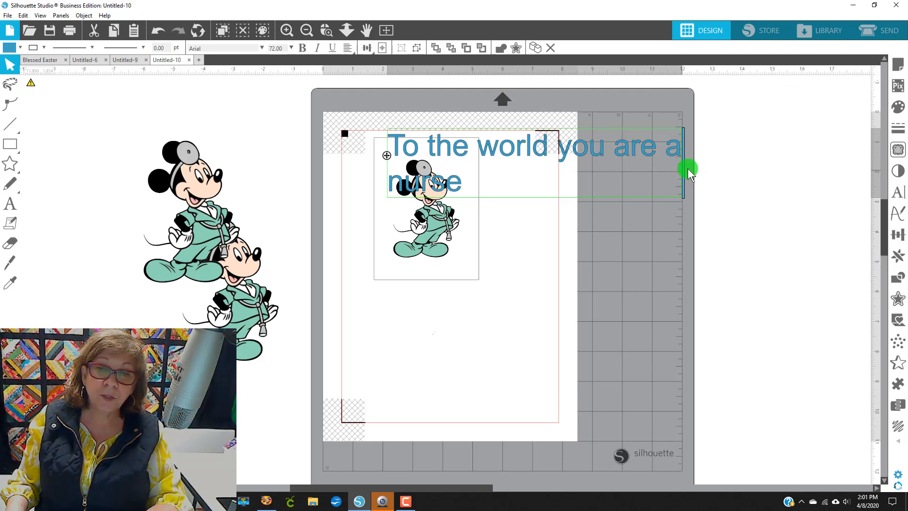
left_click_drag(684, 172, 769, 162)
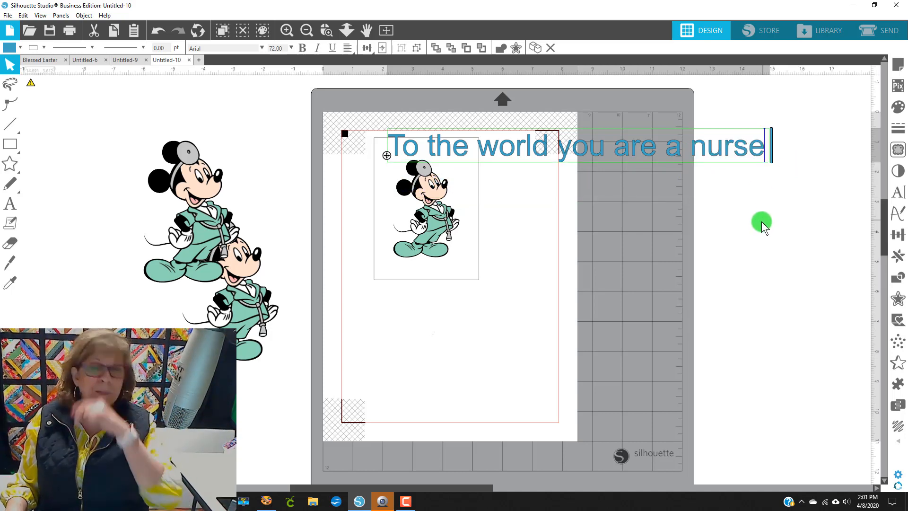
left_click(765, 234)
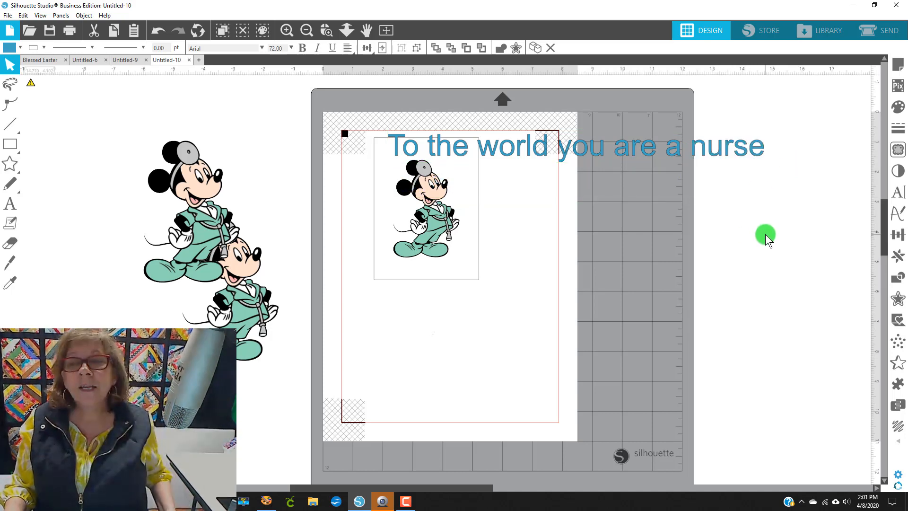
Step: Scale the text down to about 3.4 in wide and position it across the card's top edge
left_click(750, 146)
left_click_drag(771, 163, 489, 143)
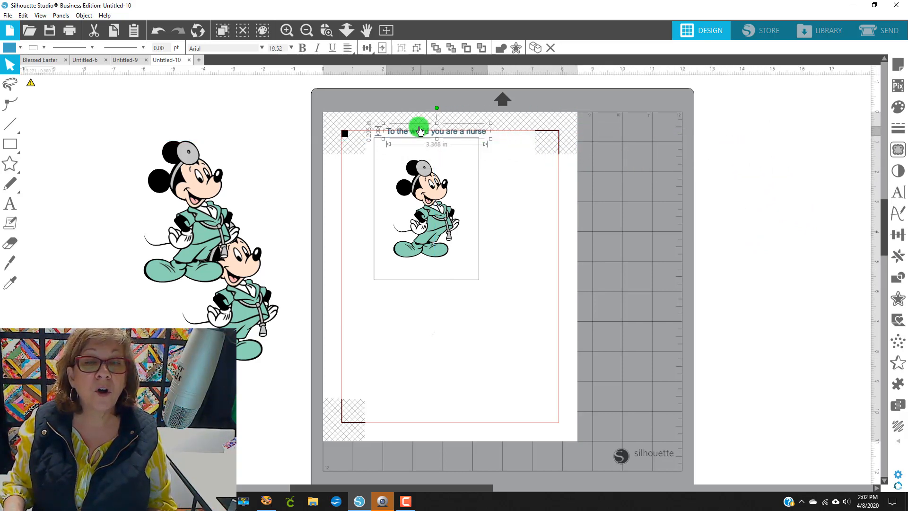
left_click_drag(410, 135, 400, 152)
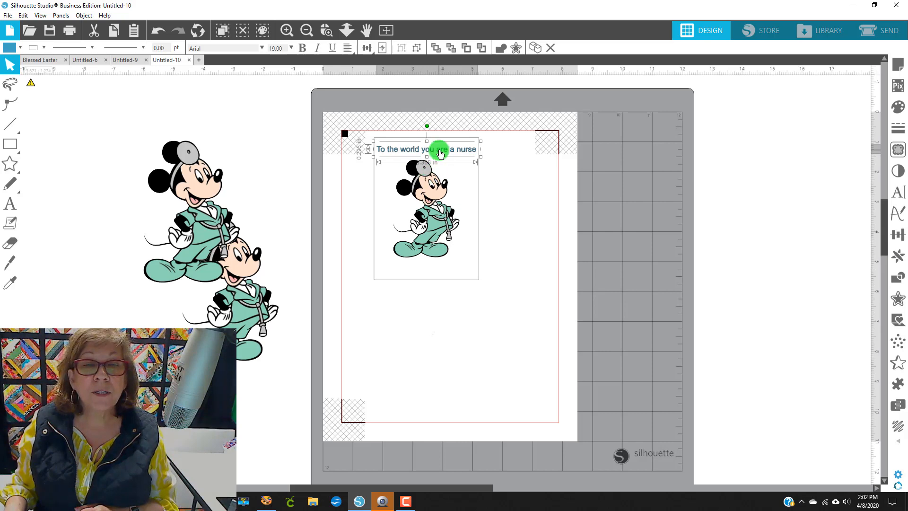
left_click_drag(438, 150, 466, 153)
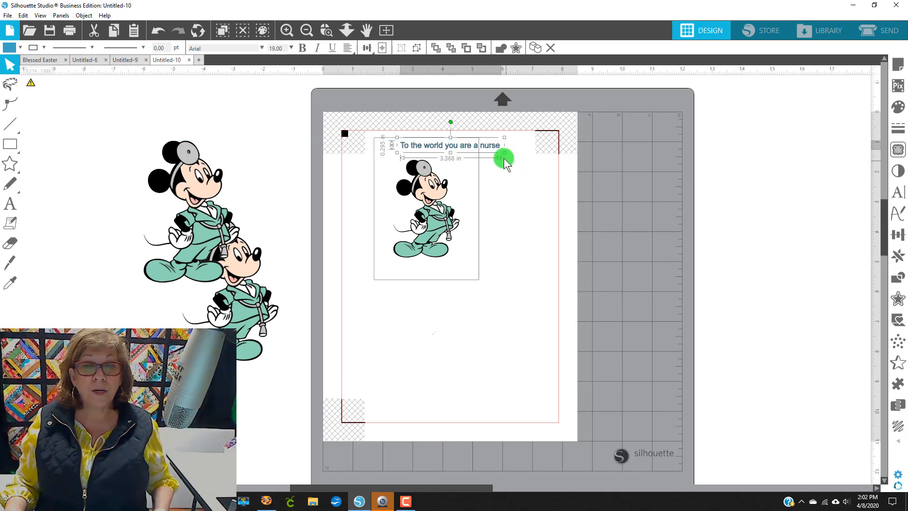
Step: Move the text off the page onto the mat to the right
mouse_move(10, 163)
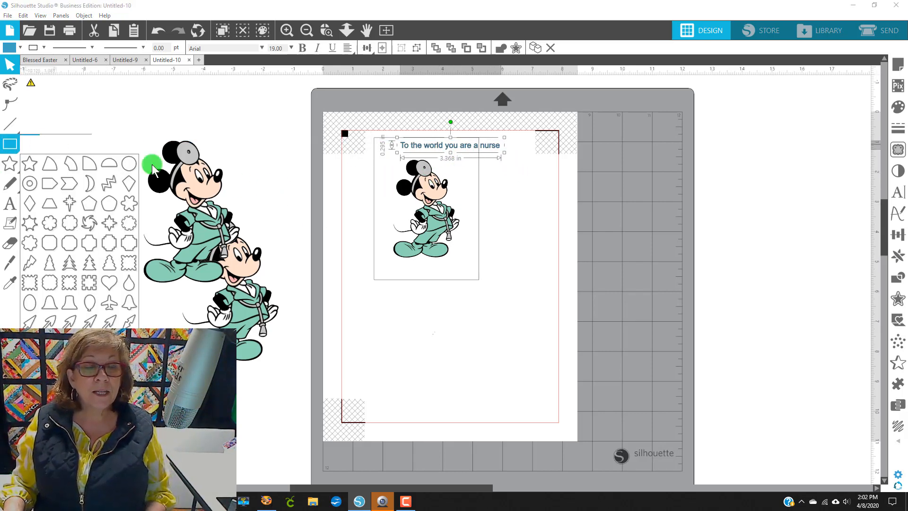
left_click_drag(468, 148, 717, 151)
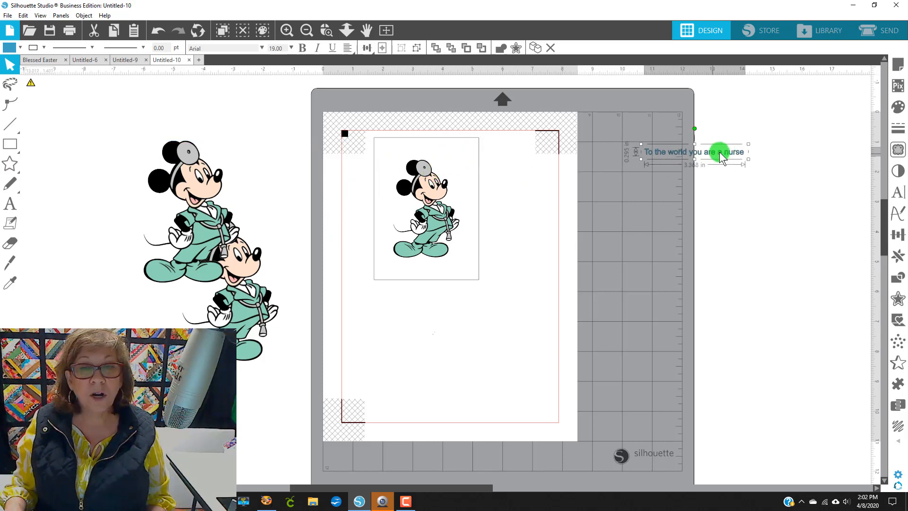
Step: Draw a rectangle about 5.4 by 6.9 in over the card area
left_click(9, 144)
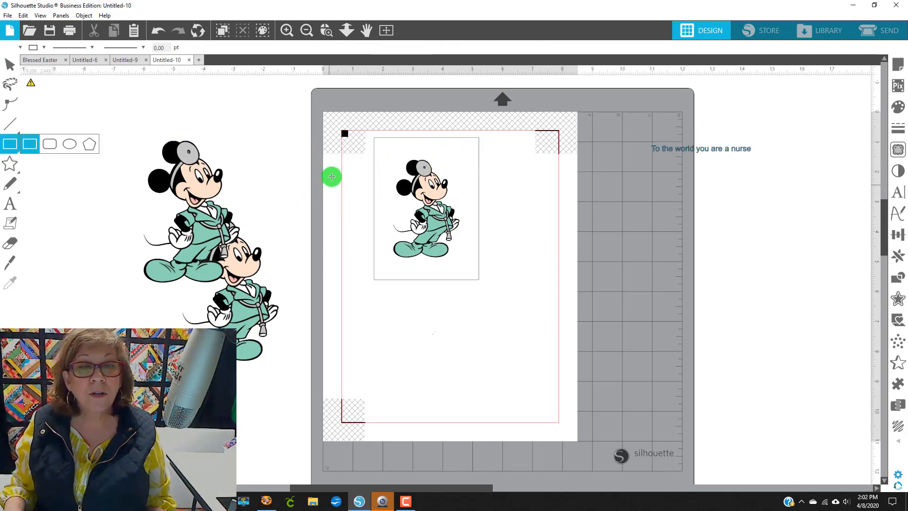
left_click_drag(349, 126, 510, 333)
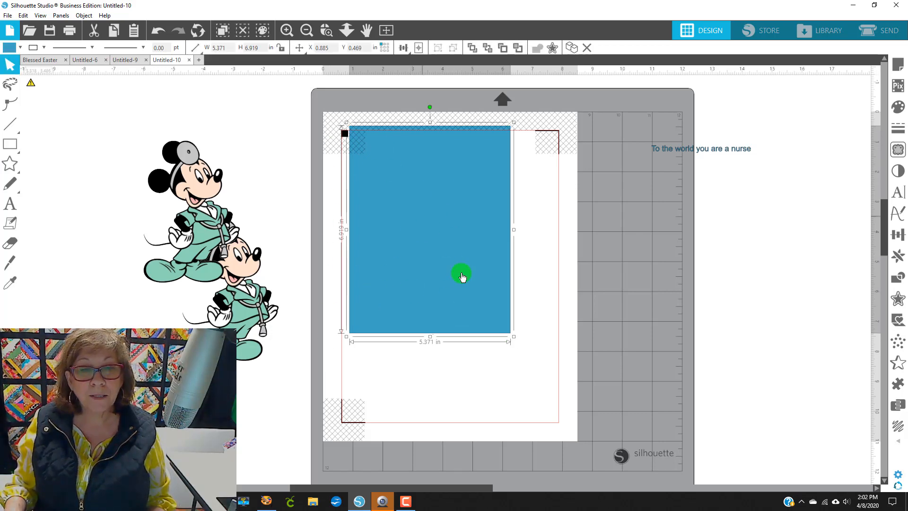
left_click_drag(459, 283, 459, 283)
Step: Fill the new rectangle with green and shift it slightly down
left_click(20, 47)
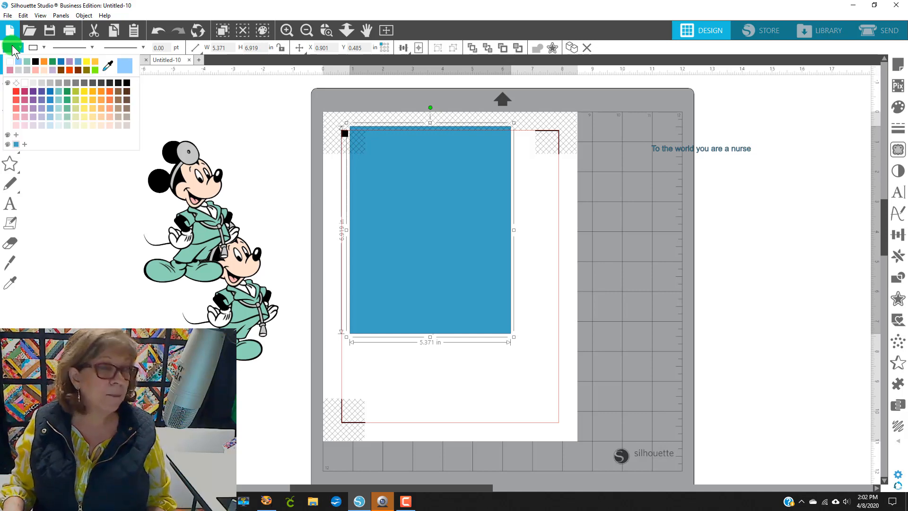
left_click(67, 91)
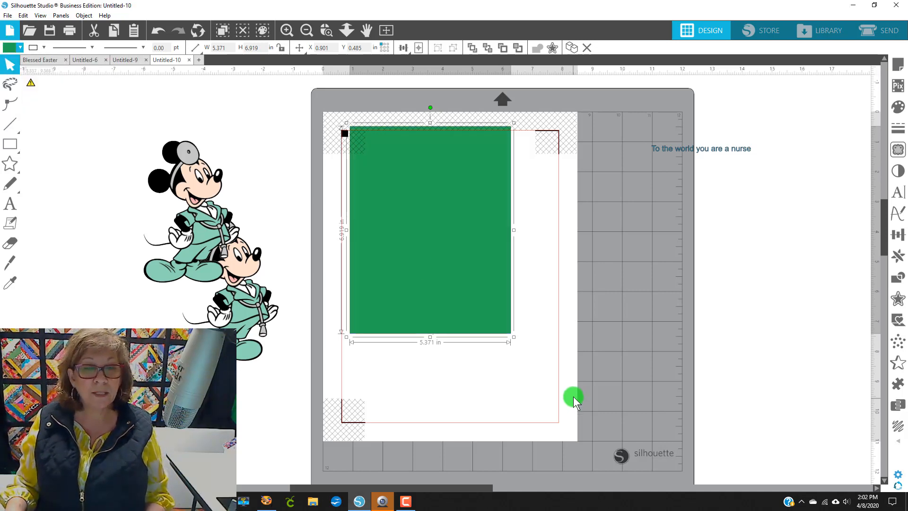
left_click_drag(470, 266, 476, 282)
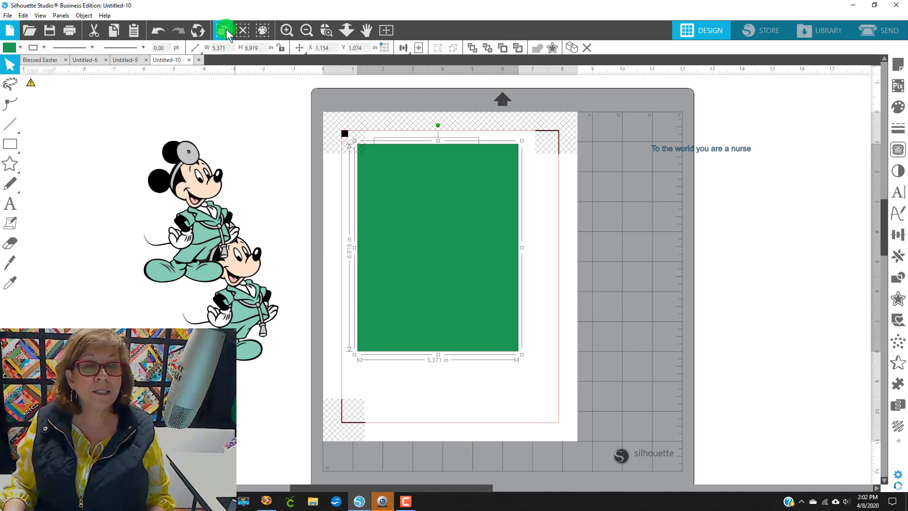
Step: Set the green rectangle's height to 5.5 in
left_click(264, 48)
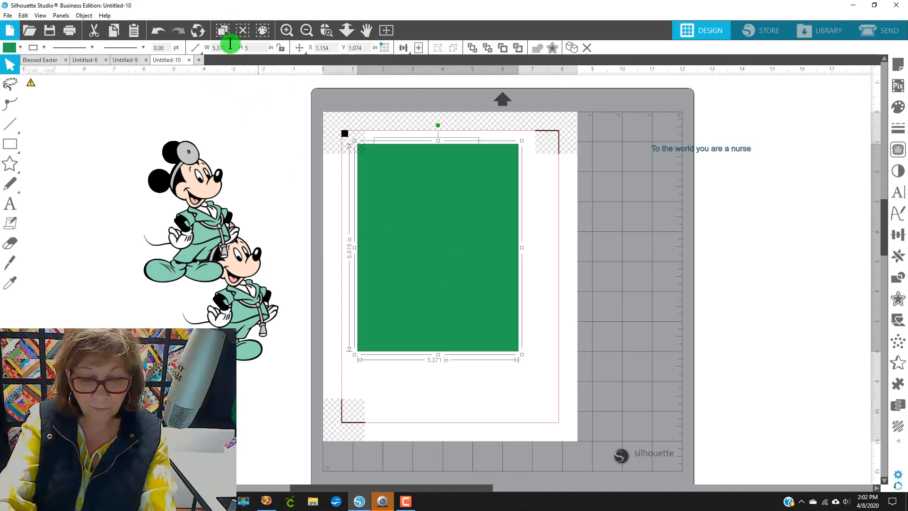
key("Return")
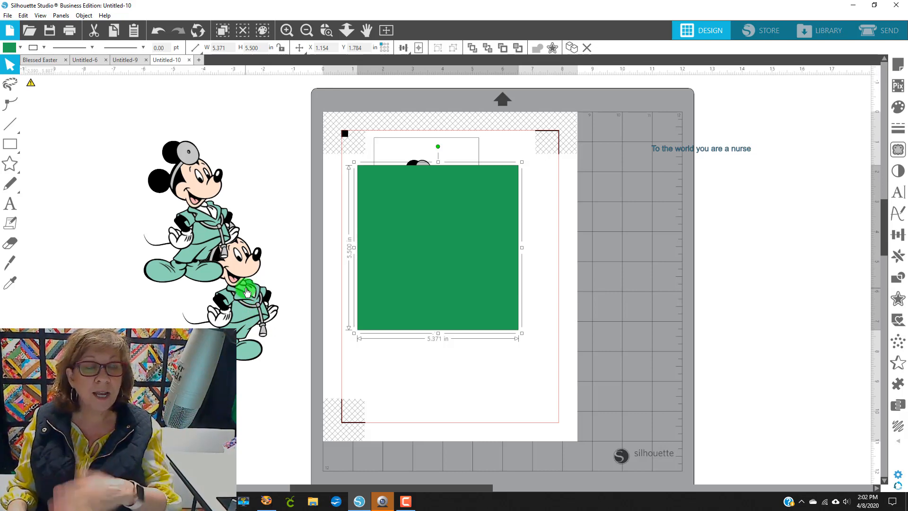
left_click_drag(438, 314, 439, 312)
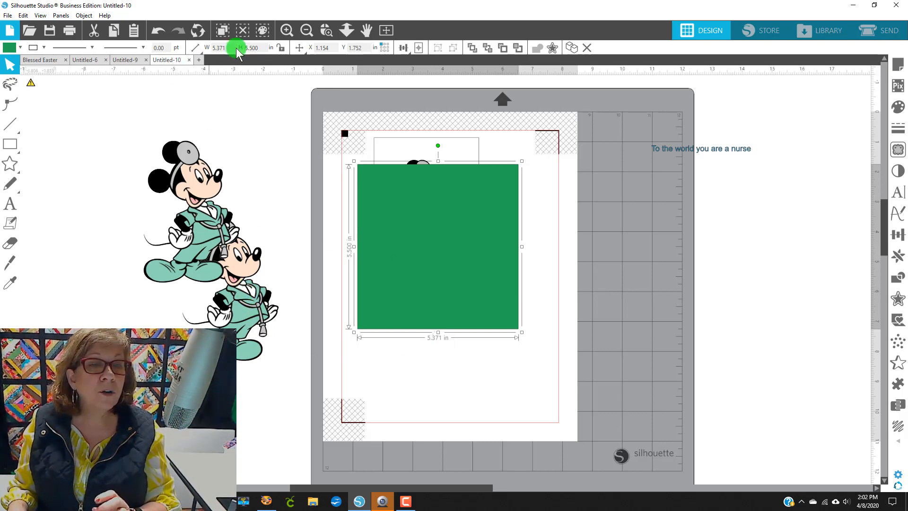
Step: Set the green rectangle's width to 4.25 in and move it up near the page's top corner
left_click(230, 51)
type("4.")
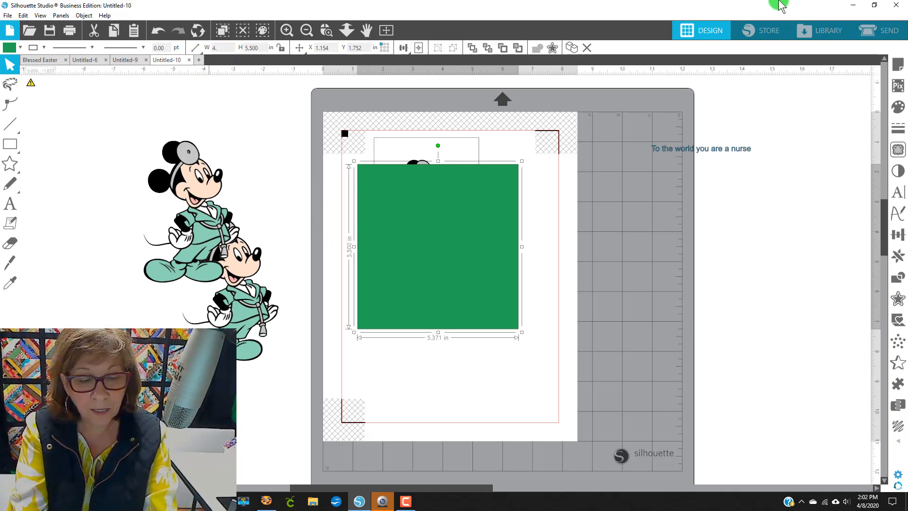
type("25")
key("Return")
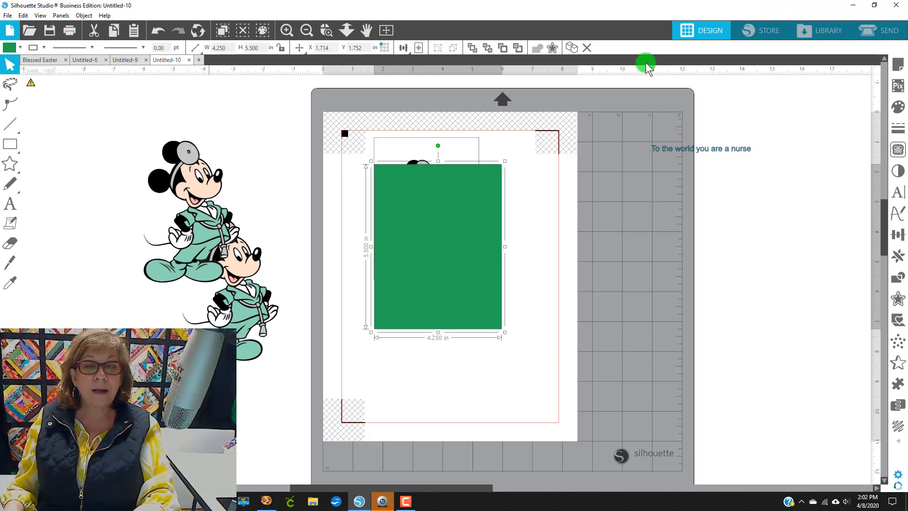
left_click_drag(416, 223, 414, 194)
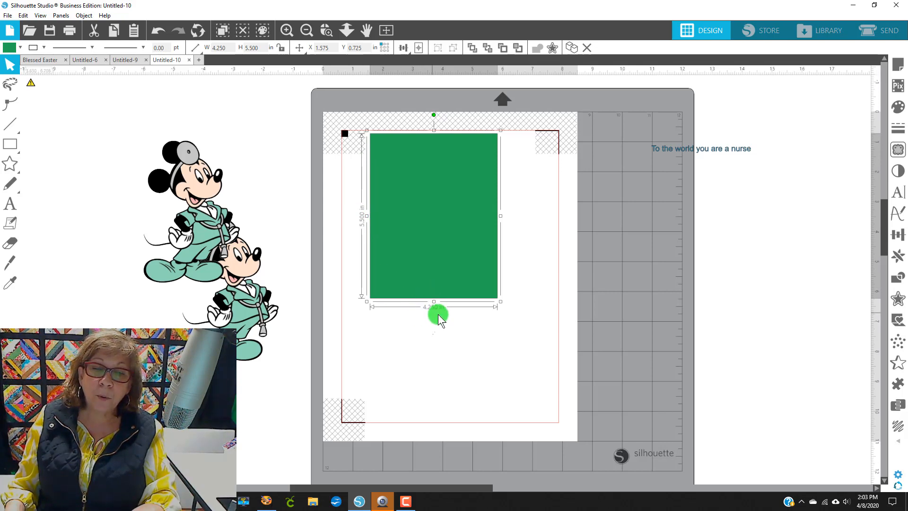
Step: Send the green rectangle to the back behind the Mickey card
right_click(420, 216)
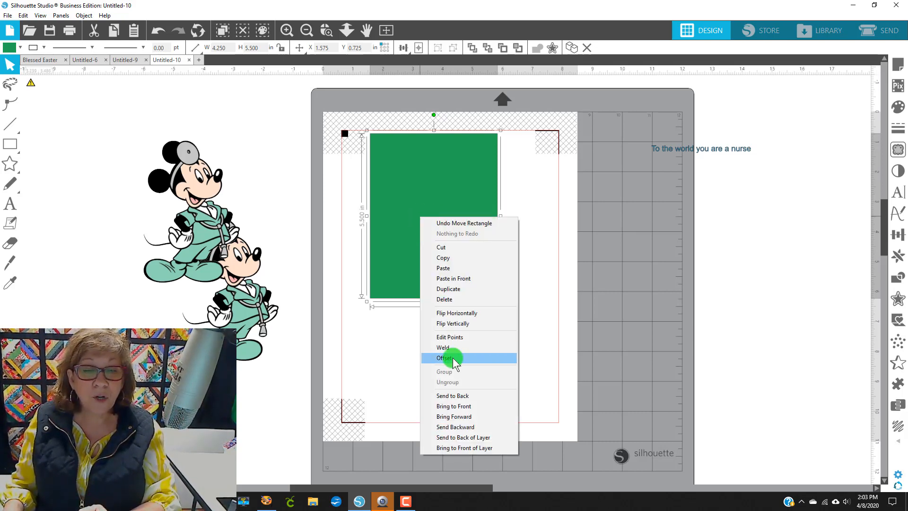
left_click(453, 395)
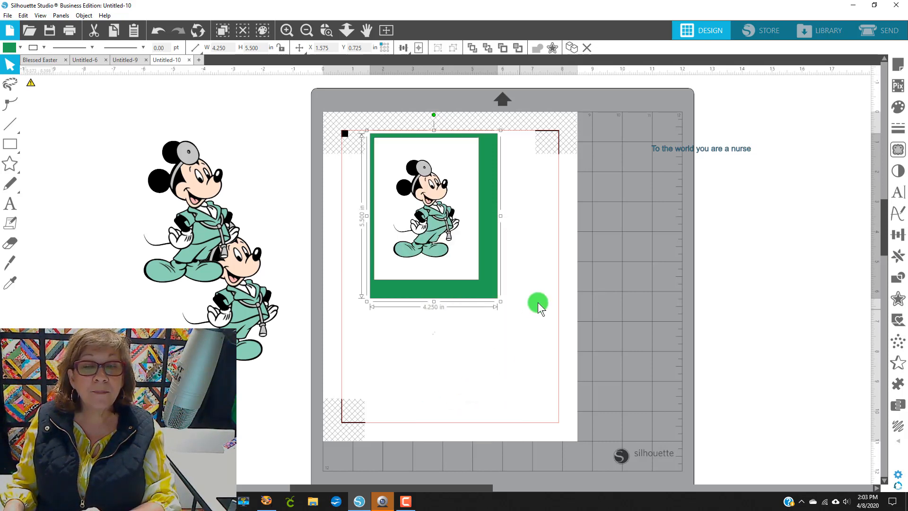
Step: Move the Mickey card off the page to the right and select the green rectangle
left_click_drag(456, 257, 464, 268)
left_click(437, 324)
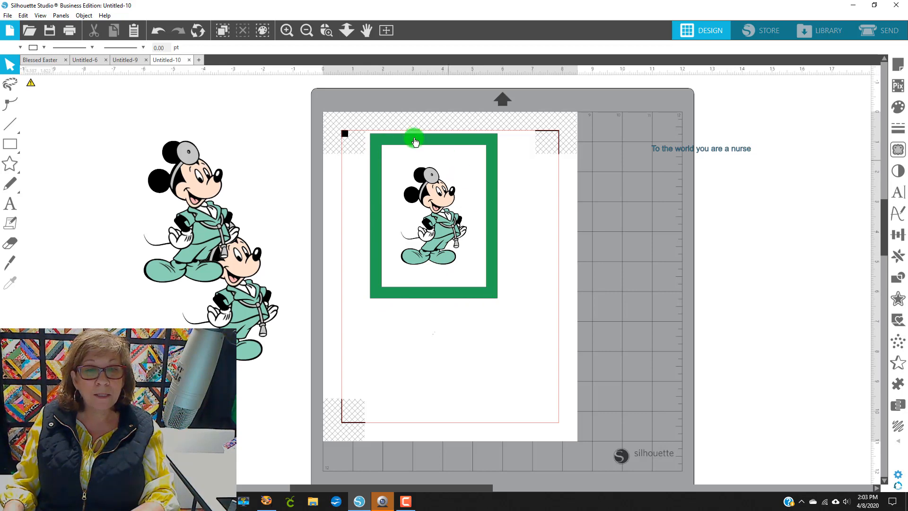
left_click_drag(456, 243, 597, 315)
left_click(467, 264)
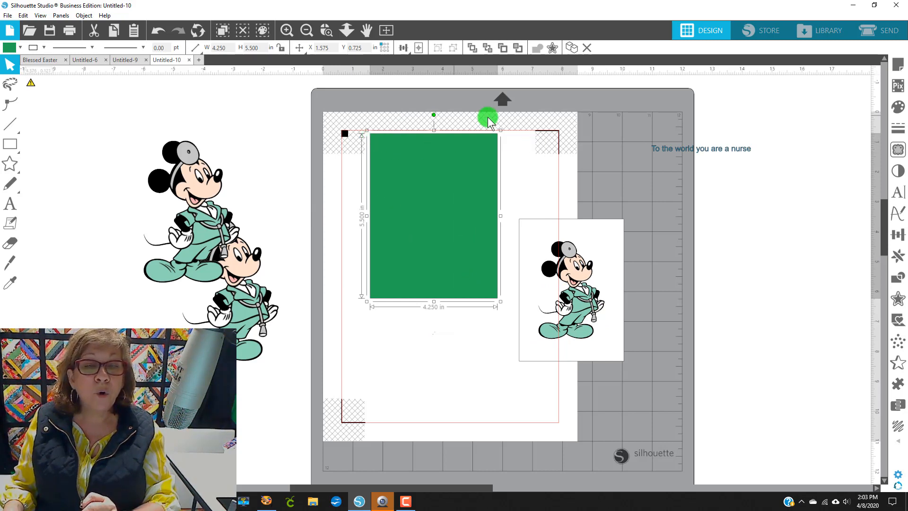
Step: Draw a new rectangle about 3.6 × 4.1 in on the page, overlapping the green rectangle's lower part
left_click(20, 47)
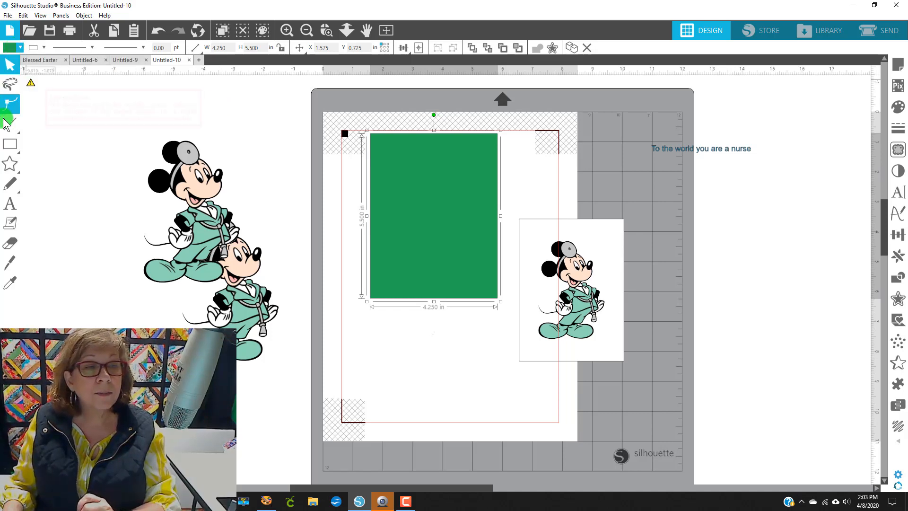
left_click(10, 144)
left_click_drag(392, 345, 499, 467)
left_click_drag(441, 420, 429, 357)
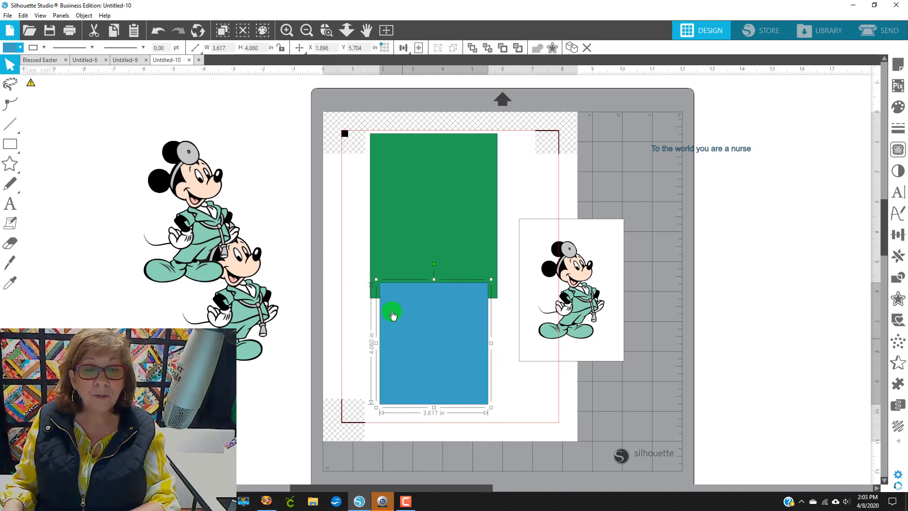
Step: Set the new rectangle's height to 5.25 in
left_click(385, 139)
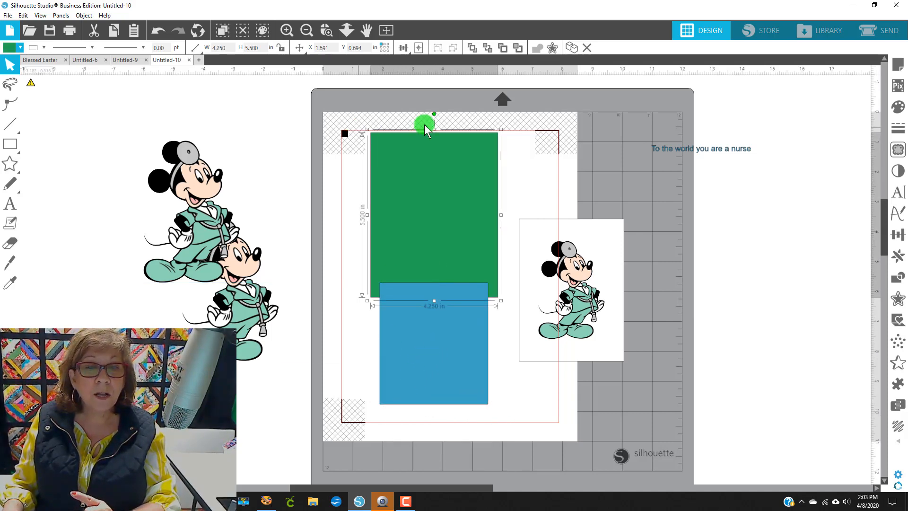
left_click_drag(432, 330, 429, 348)
left_click(429, 348)
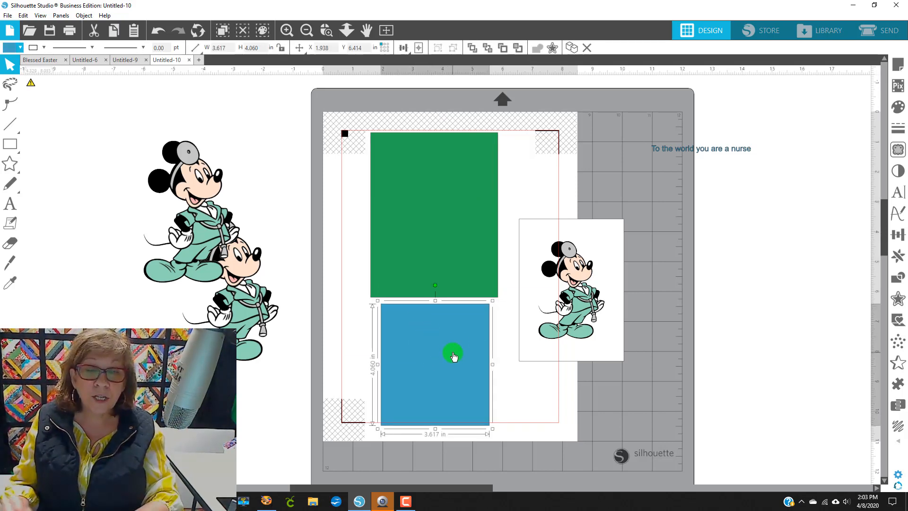
double_click(230, 48)
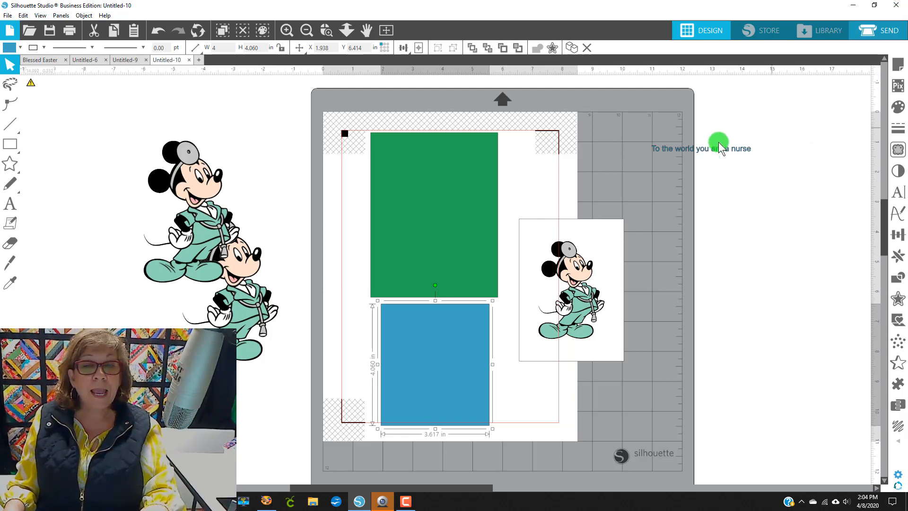
left_click(417, 219)
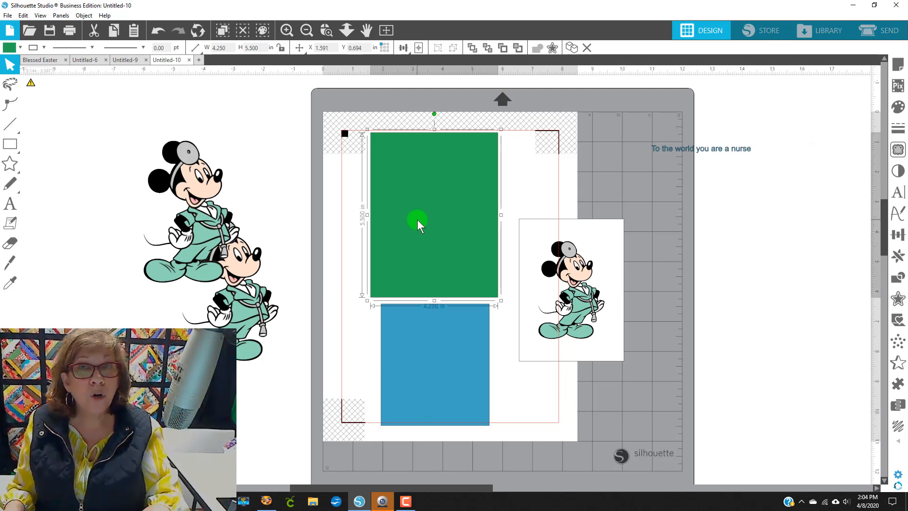
left_click(450, 384)
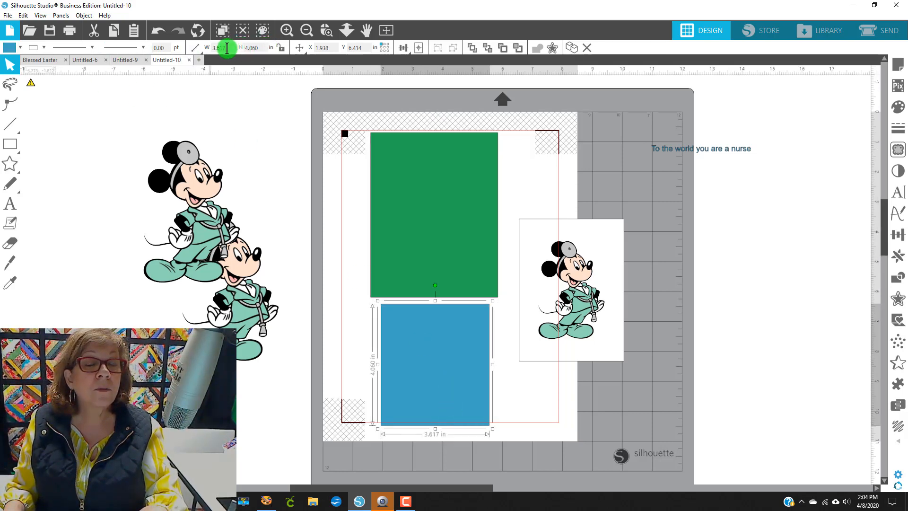
left_click(254, 47)
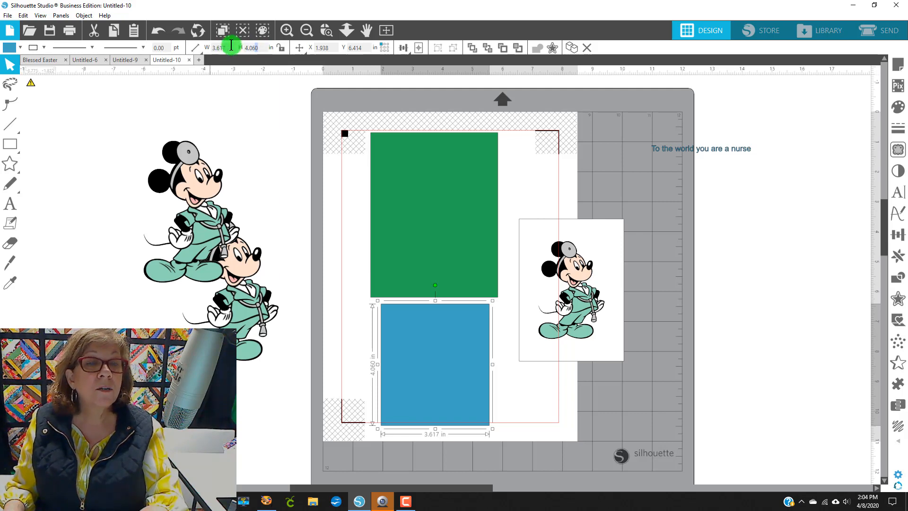
type("5.250")
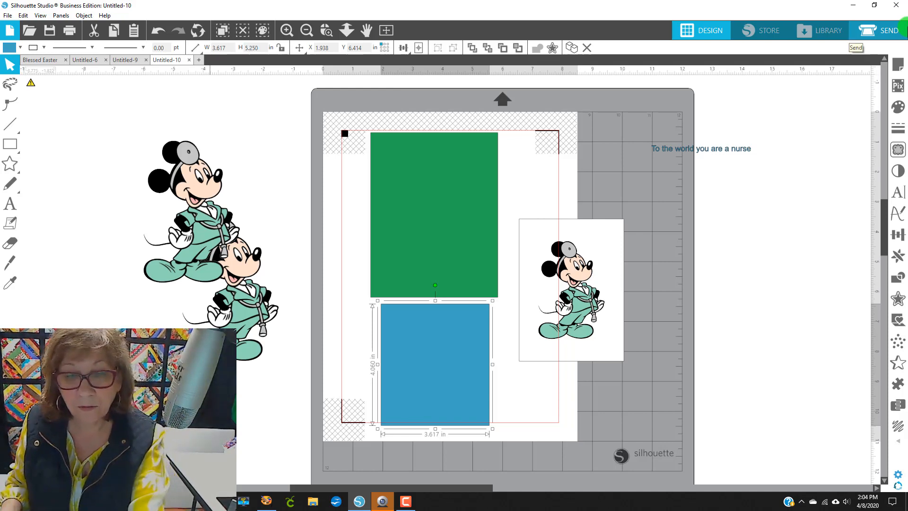
key("Return")
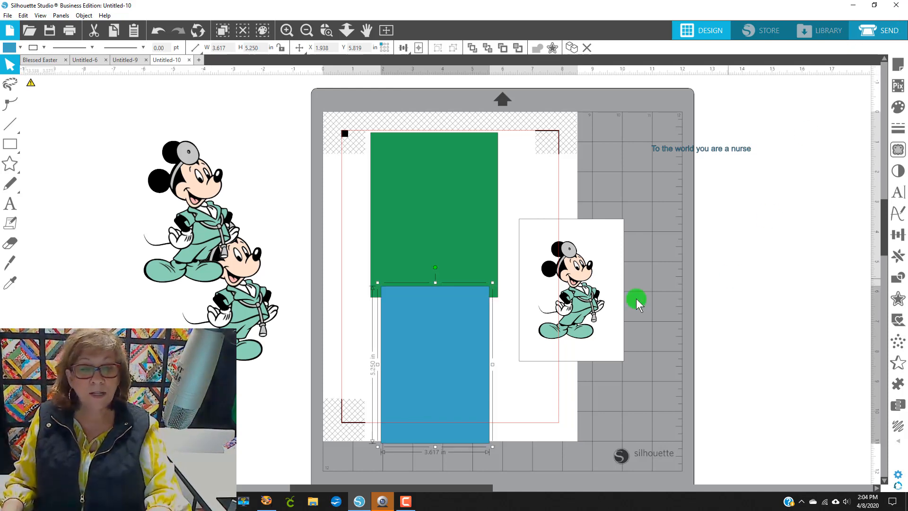
Step: Set the new rectangle's width to 4 in and move it centred over the green rectangle
left_click_drag(434, 347, 430, 370)
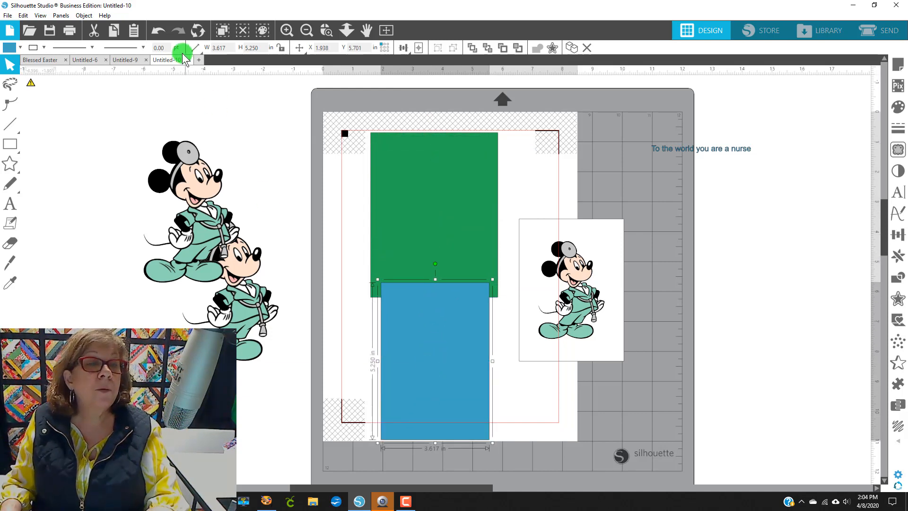
left_click(230, 47)
mouse_move(194, 51)
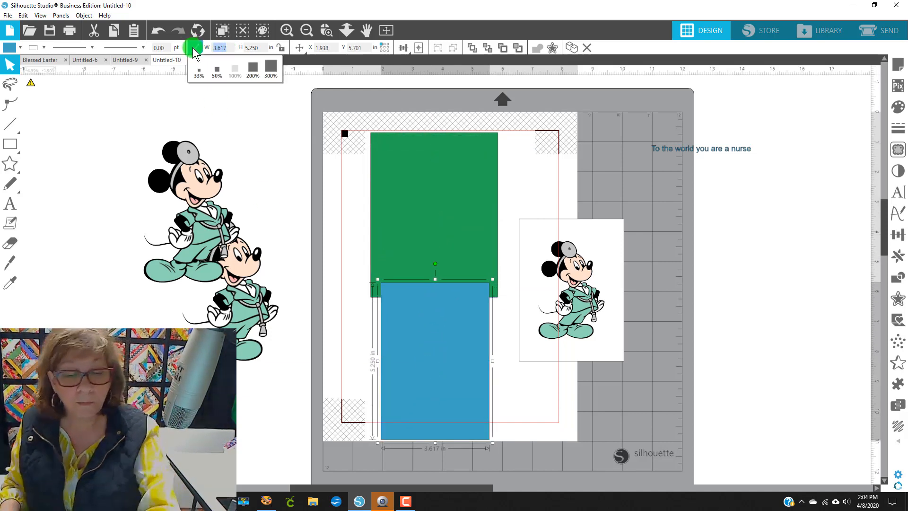
left_click_drag(407, 336, 415, 201)
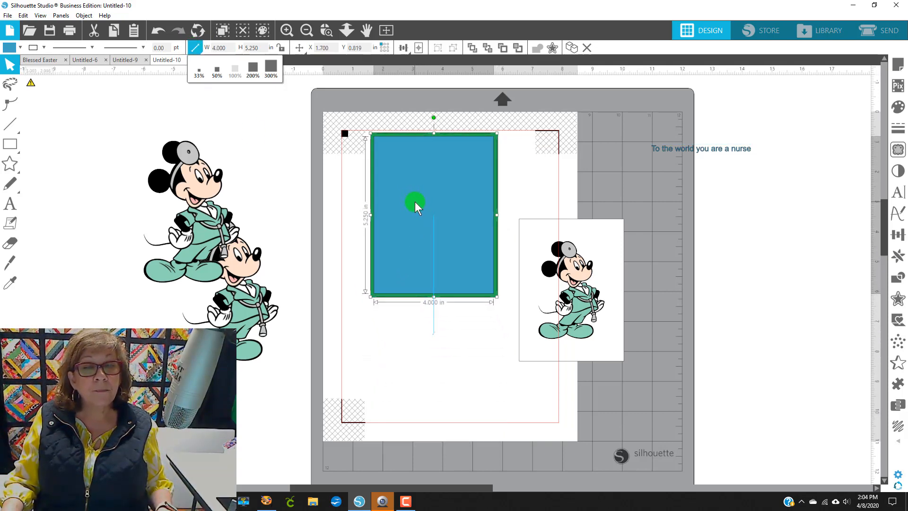
Step: Fill the inner rectangle with black
left_click(19, 47)
left_click(125, 84)
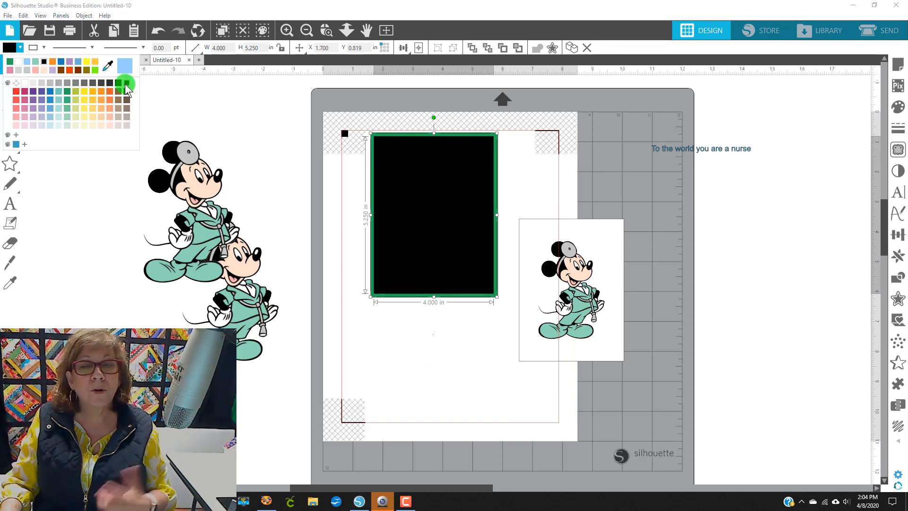
left_click(429, 245)
Step: Move the Mickey card onto the black rectangle and bring it to the front
left_click_drag(567, 303, 442, 224)
right_click(597, 270)
left_click(634, 221)
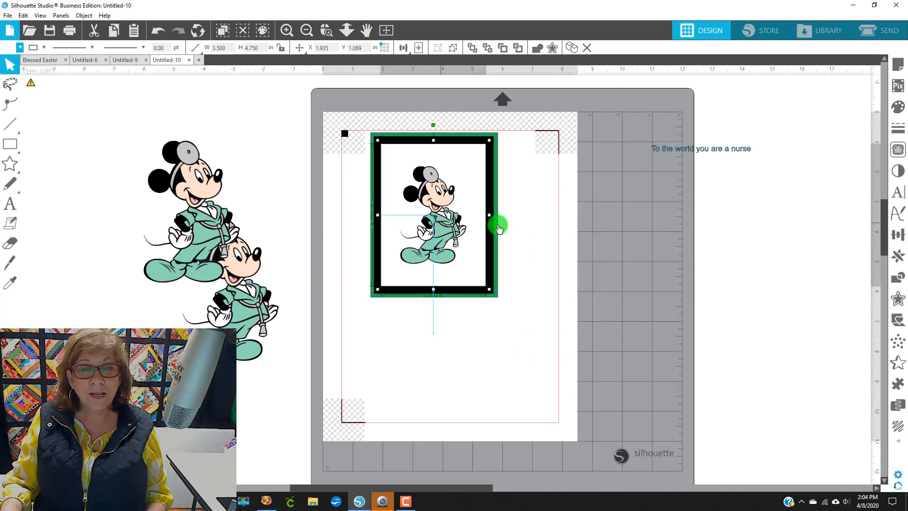
left_click(540, 251)
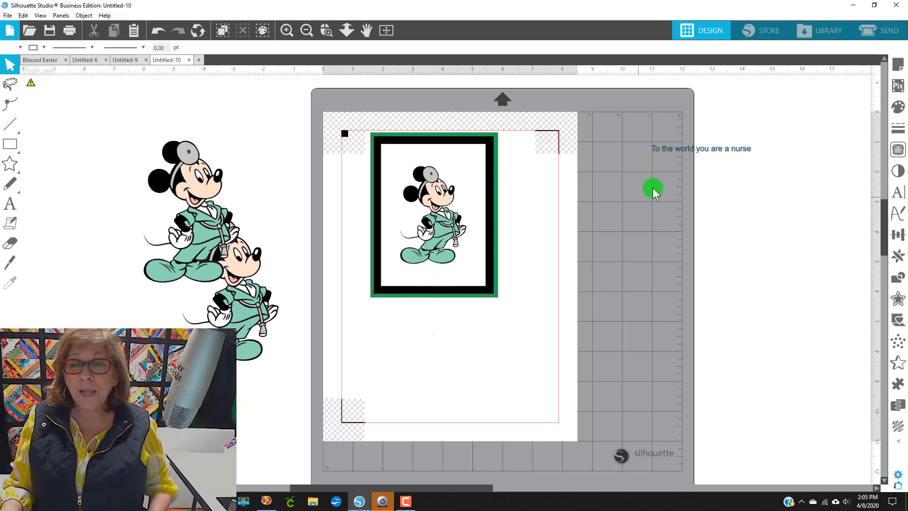
Step: Move the 'To the world you are a nurse' text onto the top of the Mickey card
left_click_drag(705, 148, 605, 163)
right_click(606, 164)
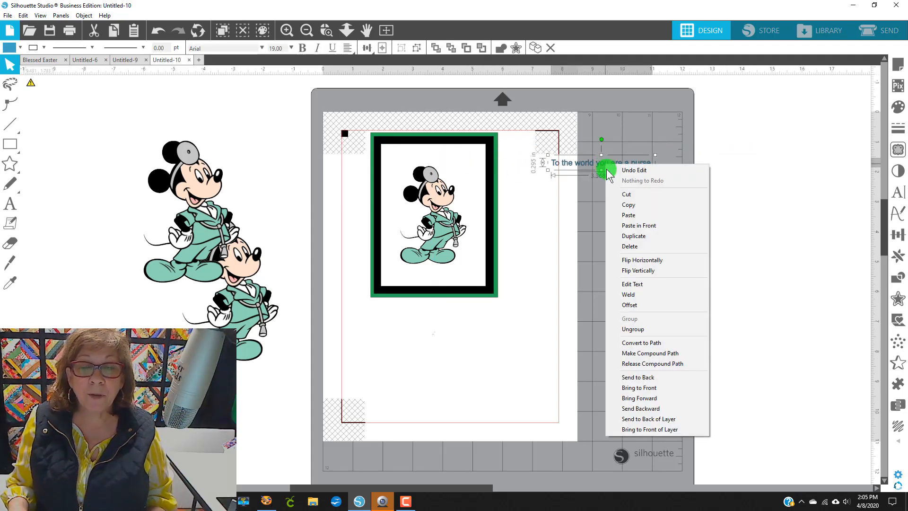
left_click(651, 378)
left_click_drag(583, 166, 428, 159)
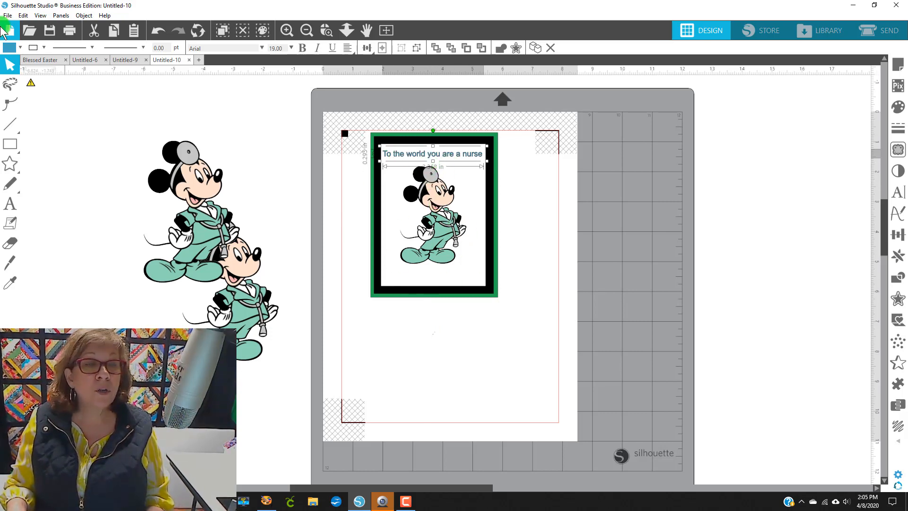
Step: Colour the greeting text black
left_click(15, 47)
left_click(127, 83)
left_click(669, 236)
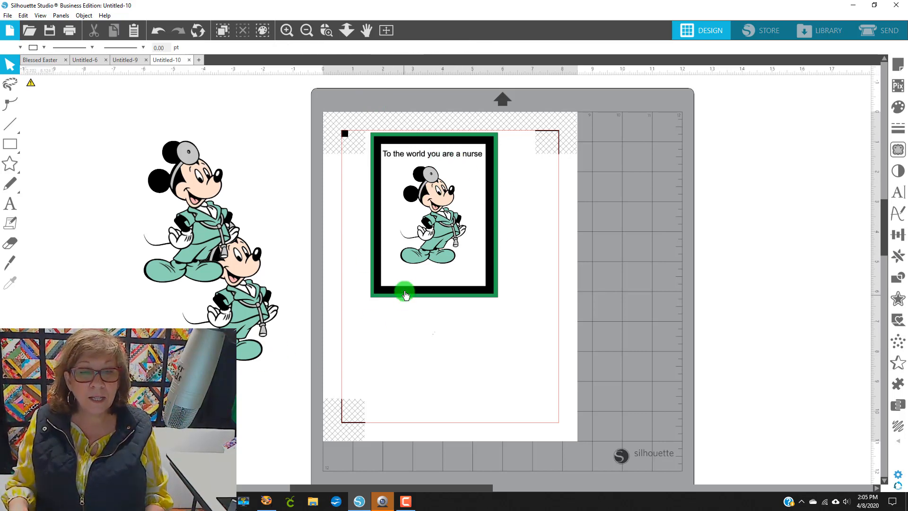
Step: Add the text 'to your patients you're a hero' inside the card below Mickey, widening it to one line
left_click(10, 203)
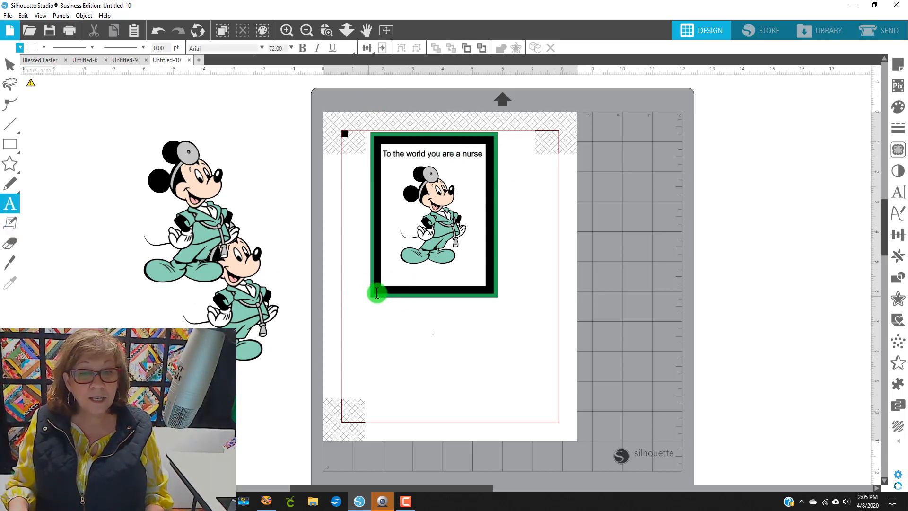
left_click(410, 277)
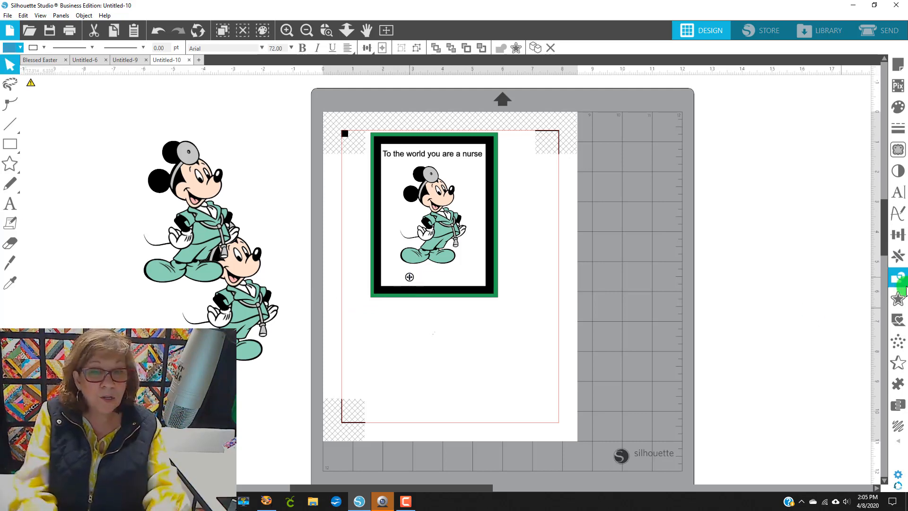
type("to yo")
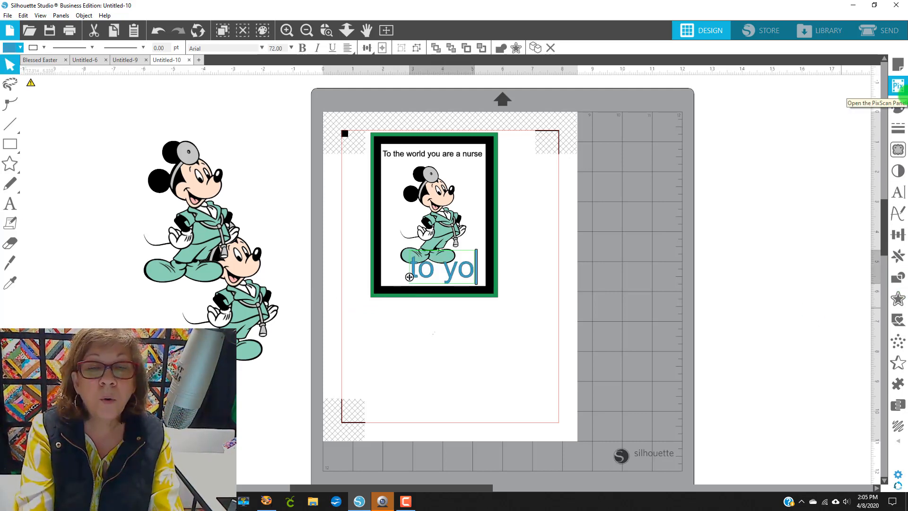
type("ur patient")
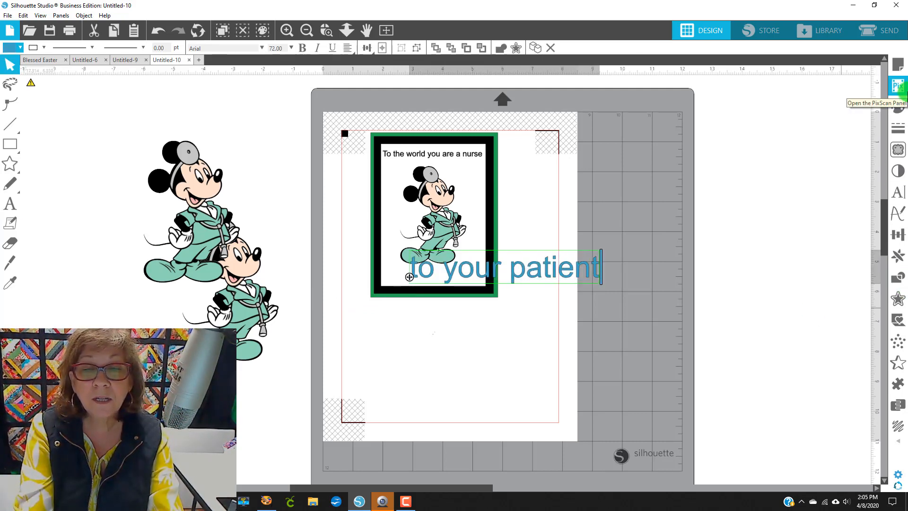
type("s")
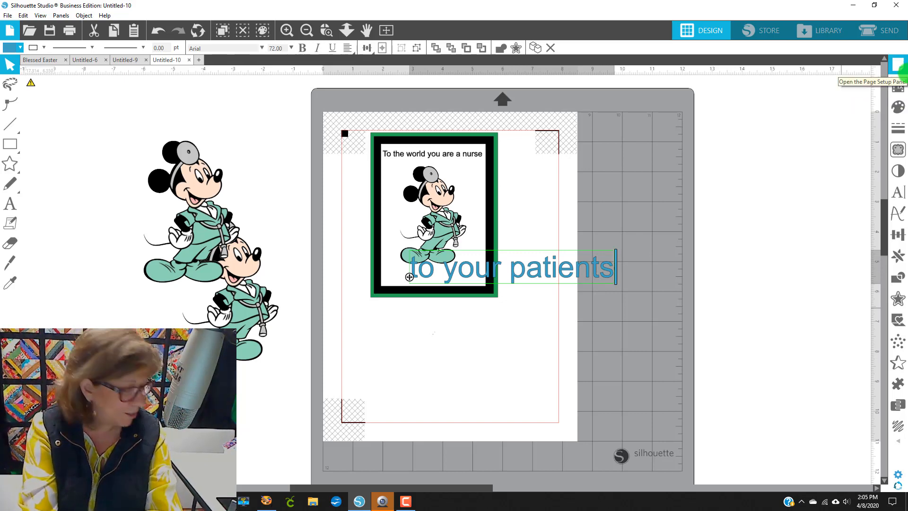
type(" you're")
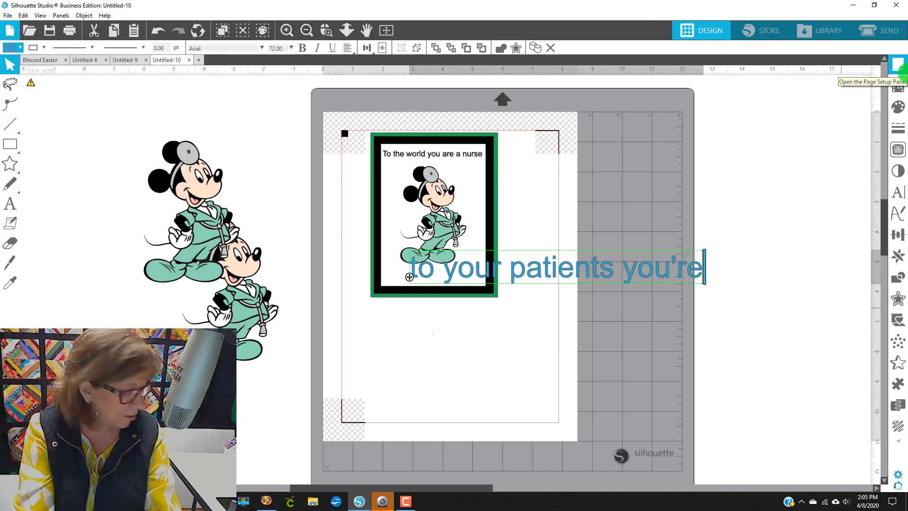
key("Return")
type("a hero")
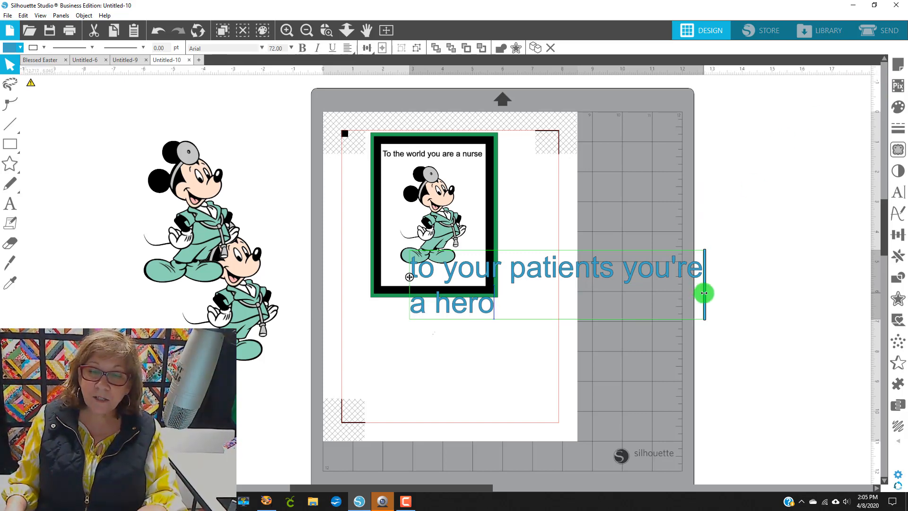
left_click_drag(724, 285, 800, 282)
left_click(608, 300)
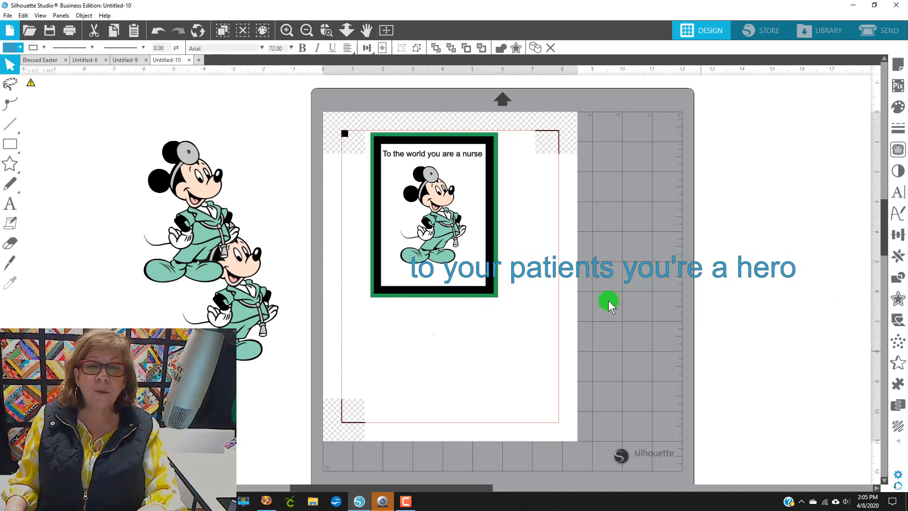
Step: Set the new text's font size to 19 pt
left_click(462, 158)
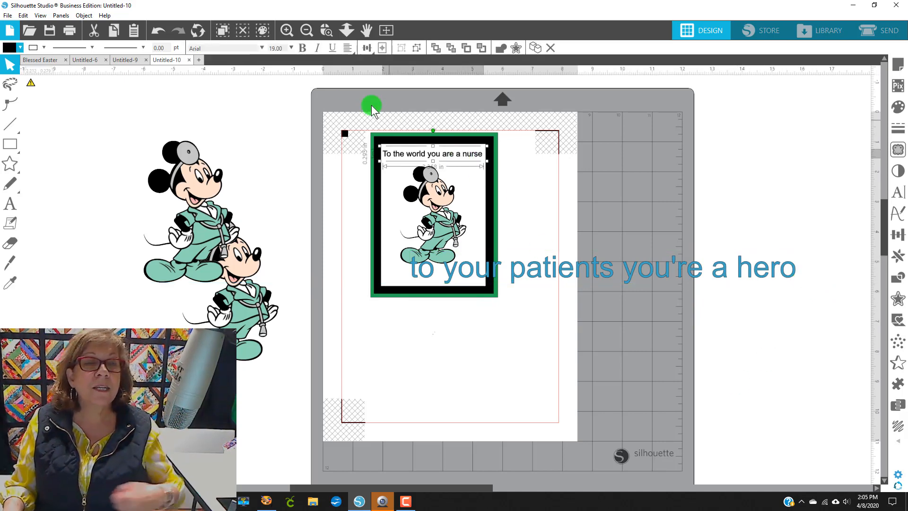
left_click(278, 48)
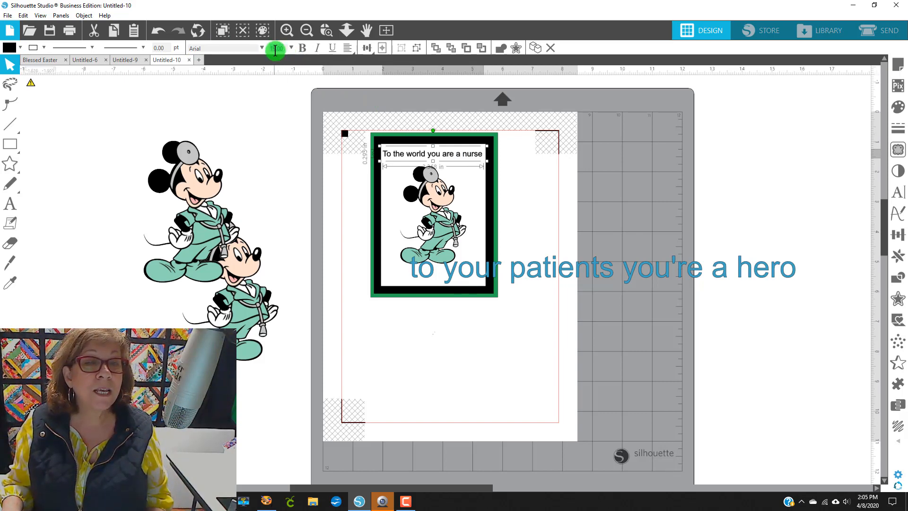
left_click(670, 274)
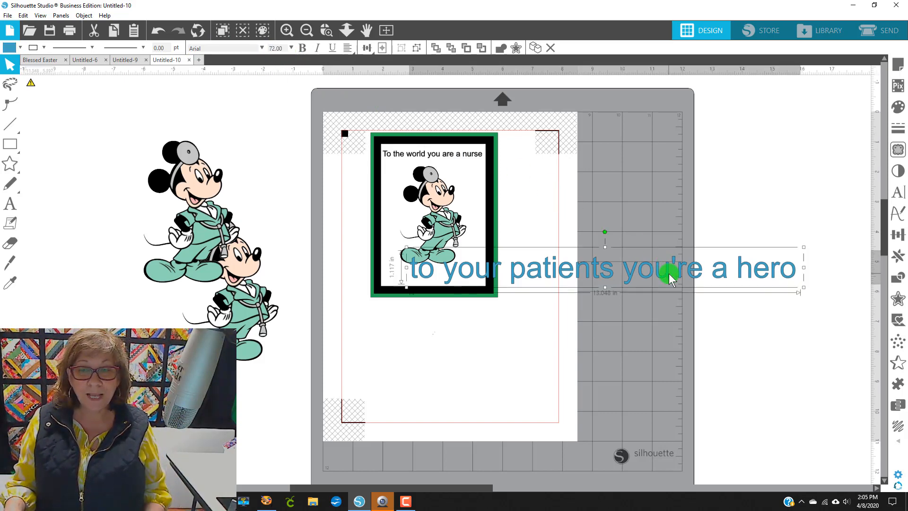
left_click(285, 48)
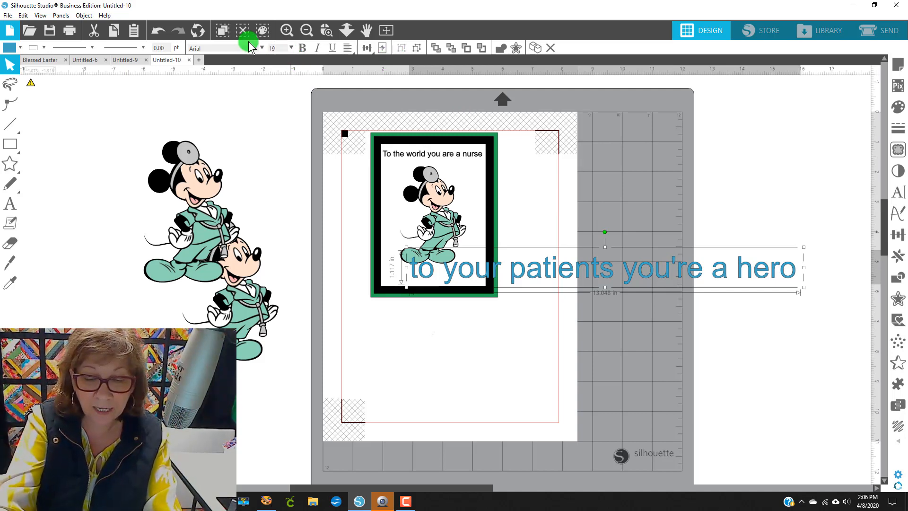
key("Return")
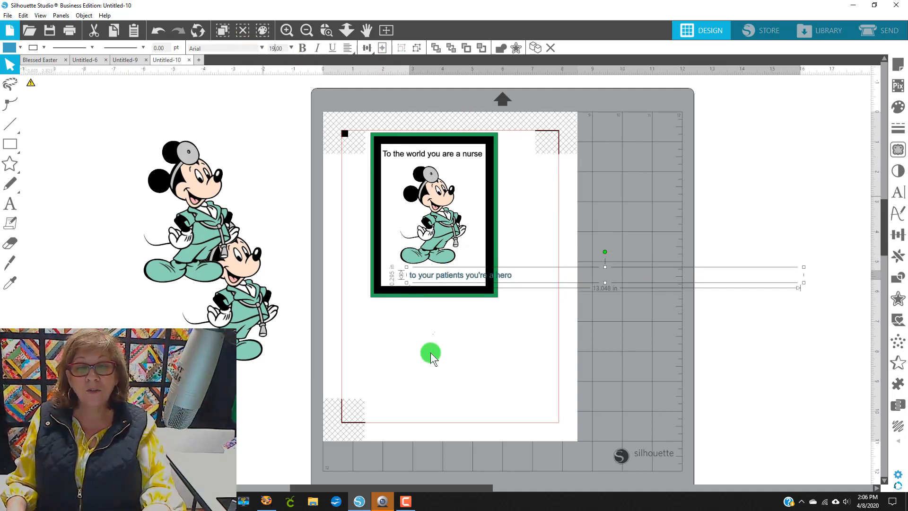
Step: Narrow the new text box and position the line along the bottom of the card
left_click(514, 289)
double_click(507, 278)
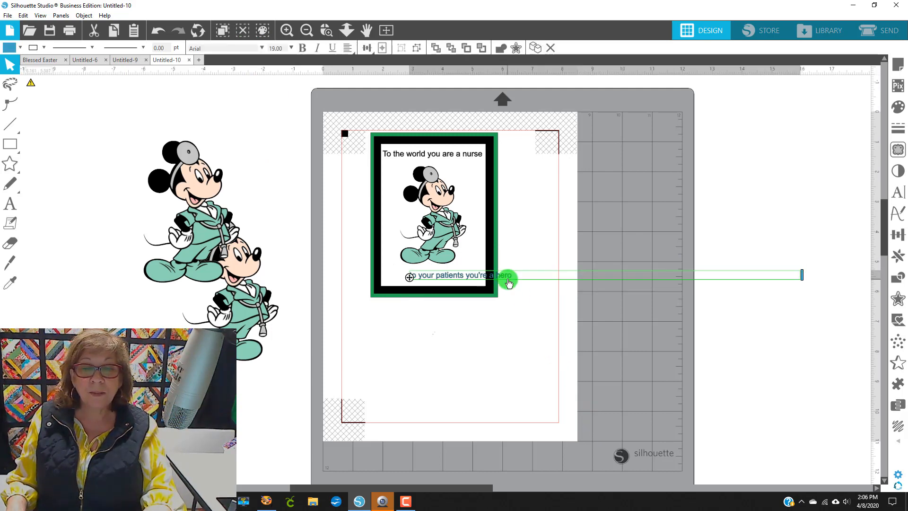
left_click_drag(801, 275, 537, 286)
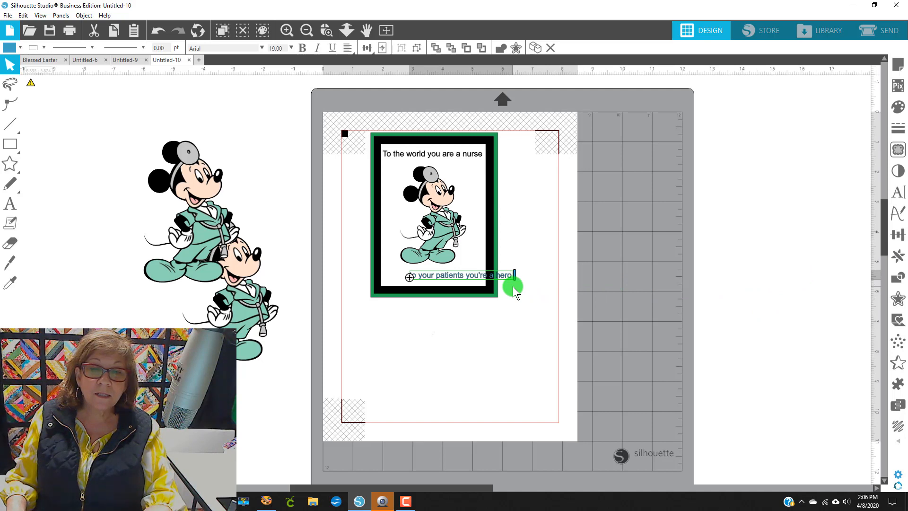
left_click(527, 318)
left_click_drag(459, 275, 431, 276)
left_click(621, 257)
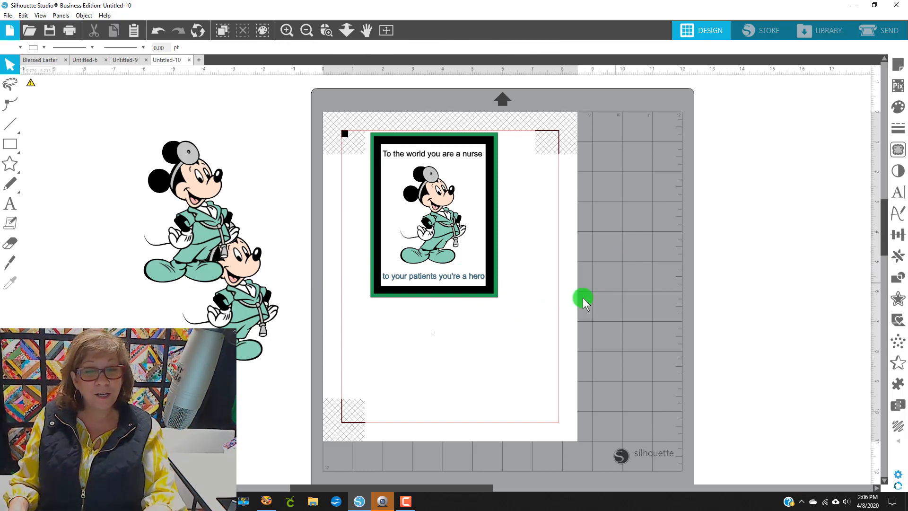
Step: Colour the 'to your patients you're a hero' text black
left_click(463, 277)
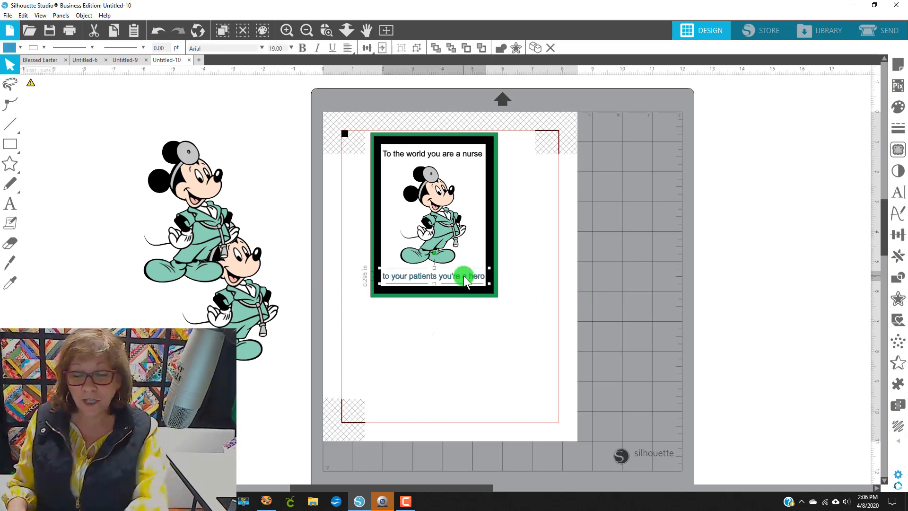
left_click(6, 47)
left_click(17, 69)
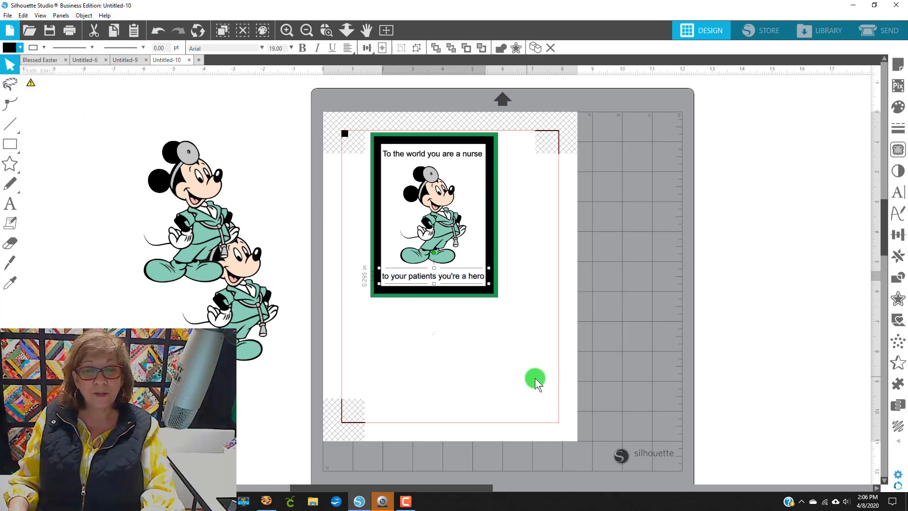
left_click(534, 378)
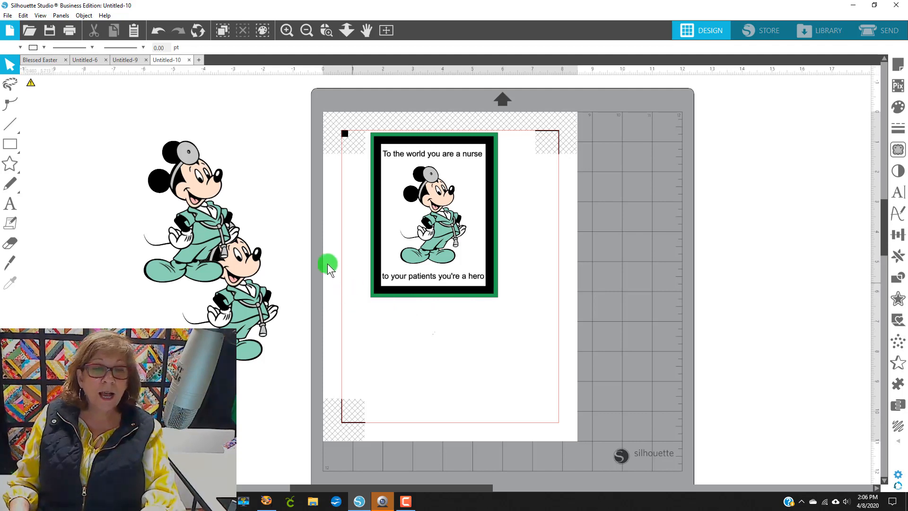
Step: Move the hero greeting below the card and draw a rectangle about 3.65 × 0.58 in behind it, sent to the back
left_click_drag(445, 279, 454, 340)
left_click(10, 143)
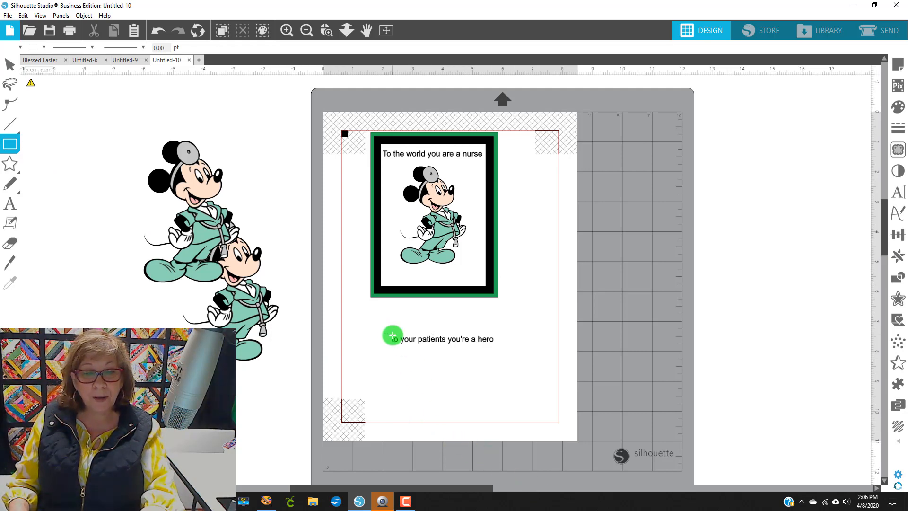
left_click_drag(389, 332, 436, 349)
left_click_drag(500, 361, 498, 350)
right_click(480, 347)
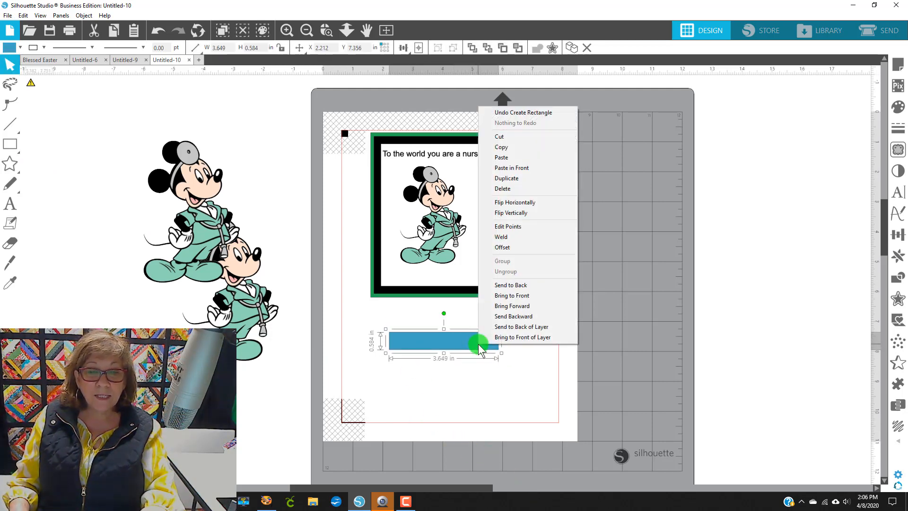
left_click(499, 287)
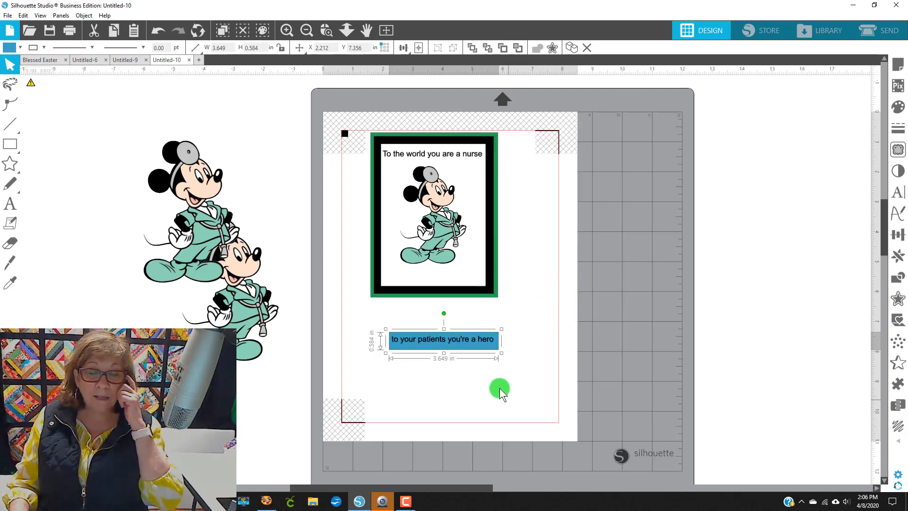
Step: Centre the hero greeting and its rectangle on each other
left_click_drag(517, 365, 371, 331)
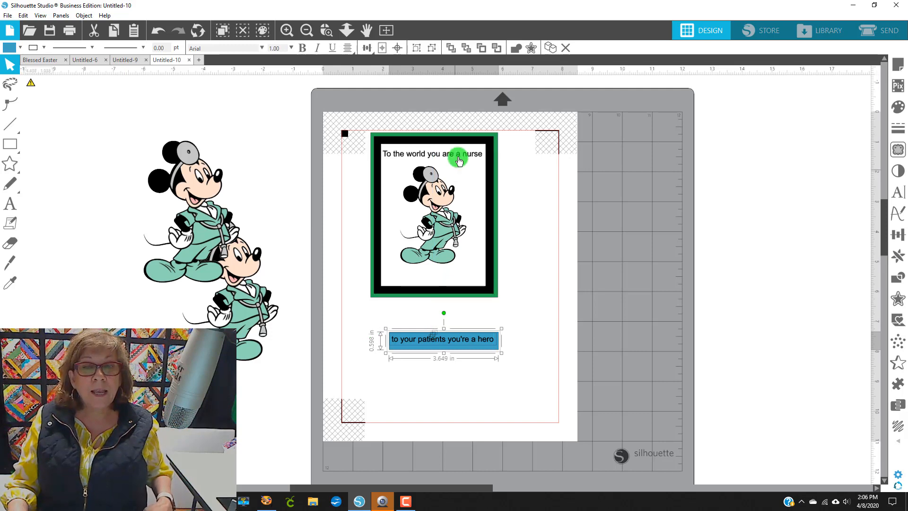
left_click(399, 47)
left_click(540, 395)
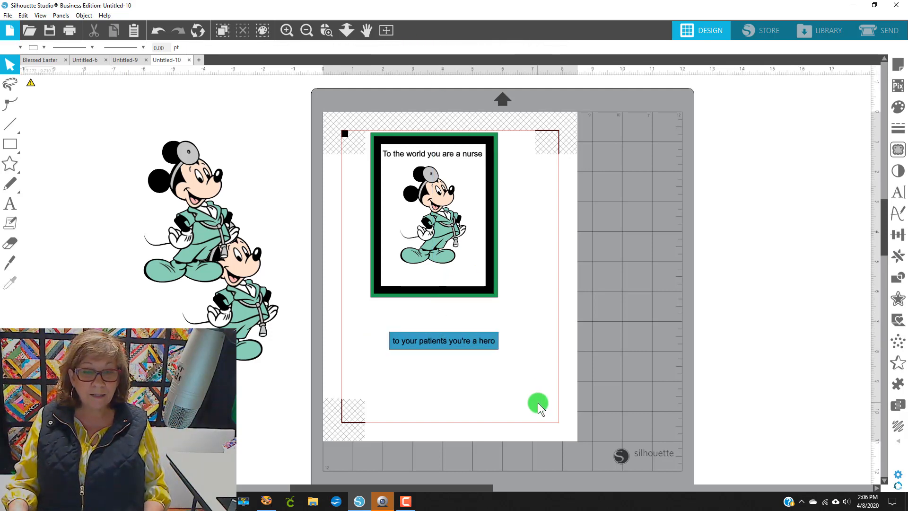
Step: Fill the rectangle behind the hero greeting white
left_click(486, 351)
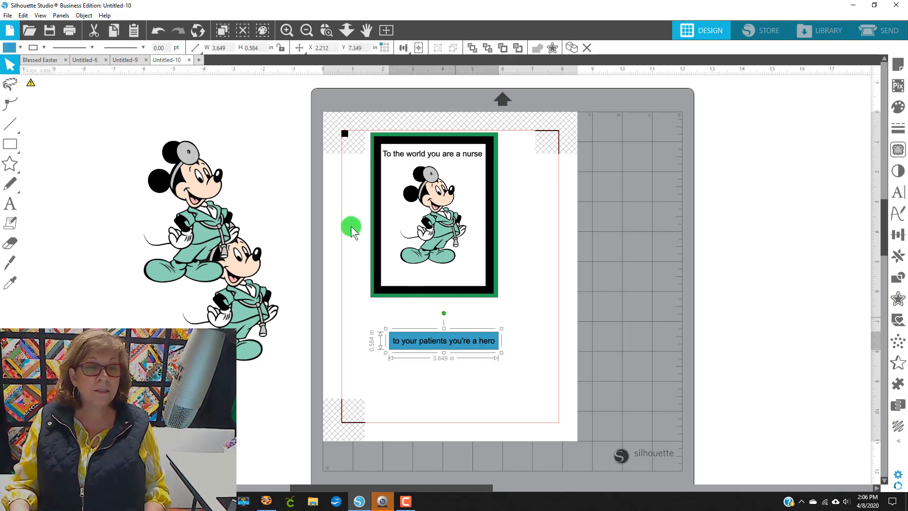
left_click(9, 49)
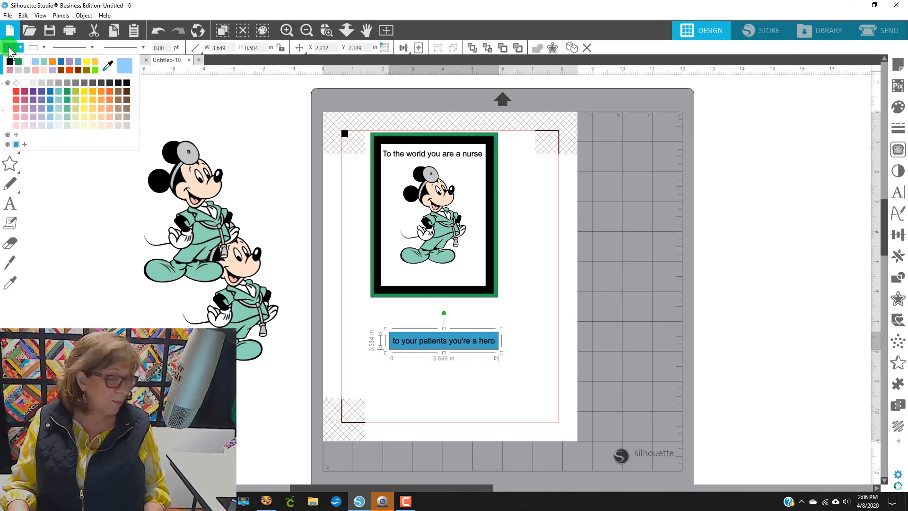
left_click(29, 63)
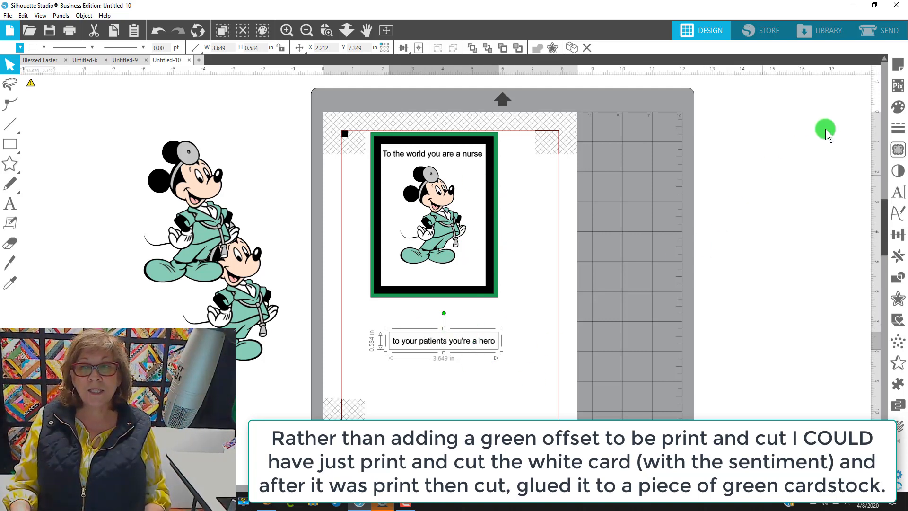
Step: Create a 0.125 in offset with rounded corners around the hero greeting box
left_click(898, 299)
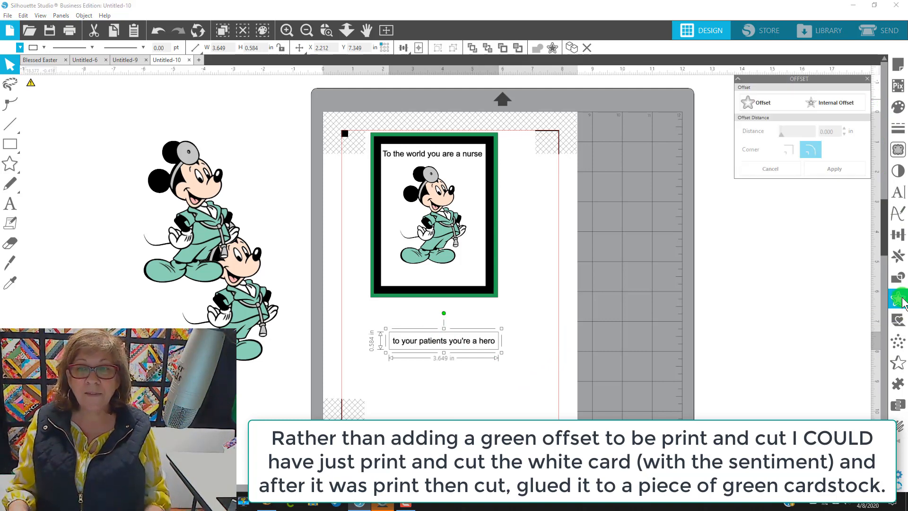
left_click(748, 104)
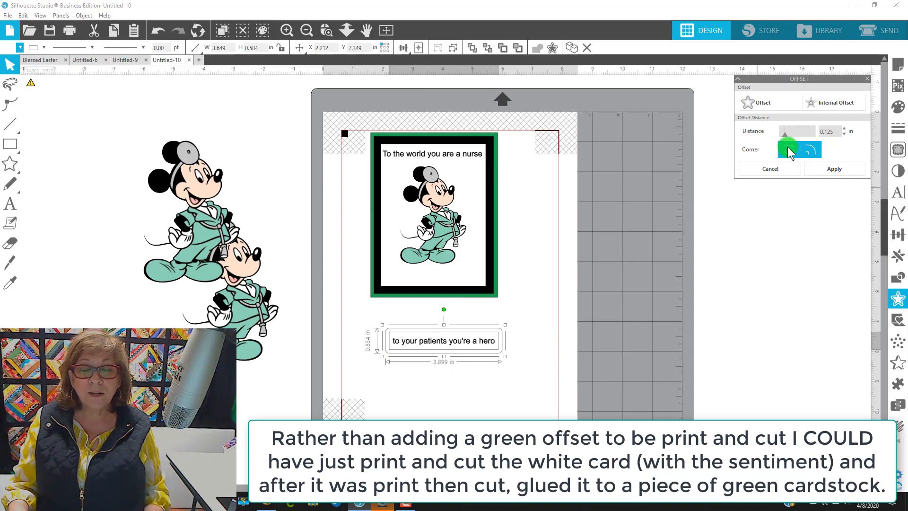
left_click(813, 147)
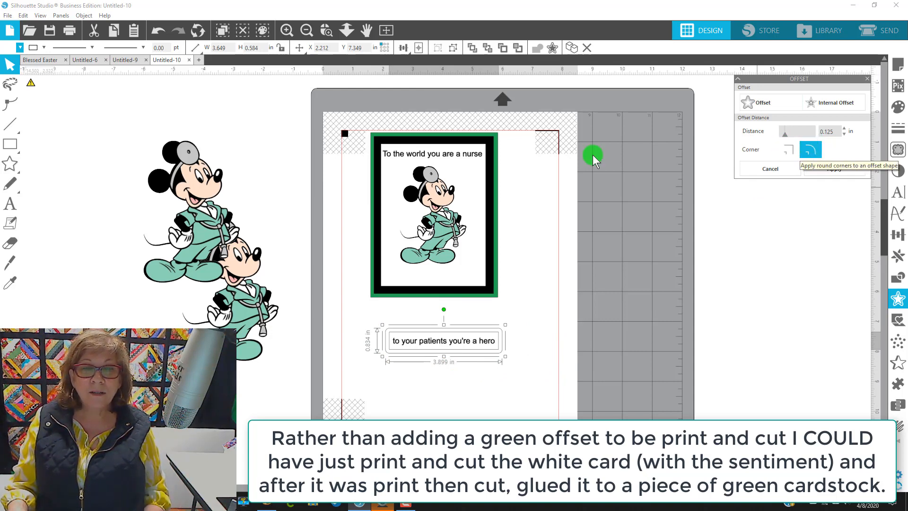
Step: Colour the new offset with the same green as the card frame
left_click(6, 48)
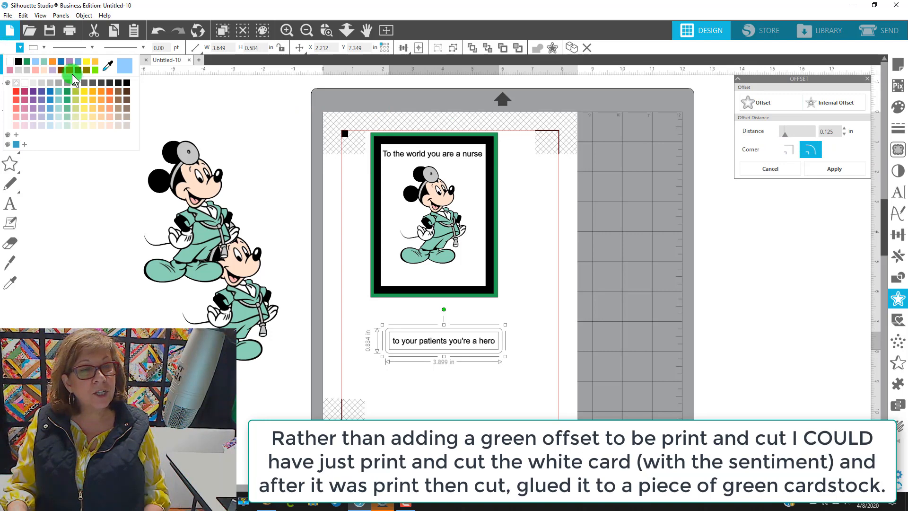
left_click(107, 66)
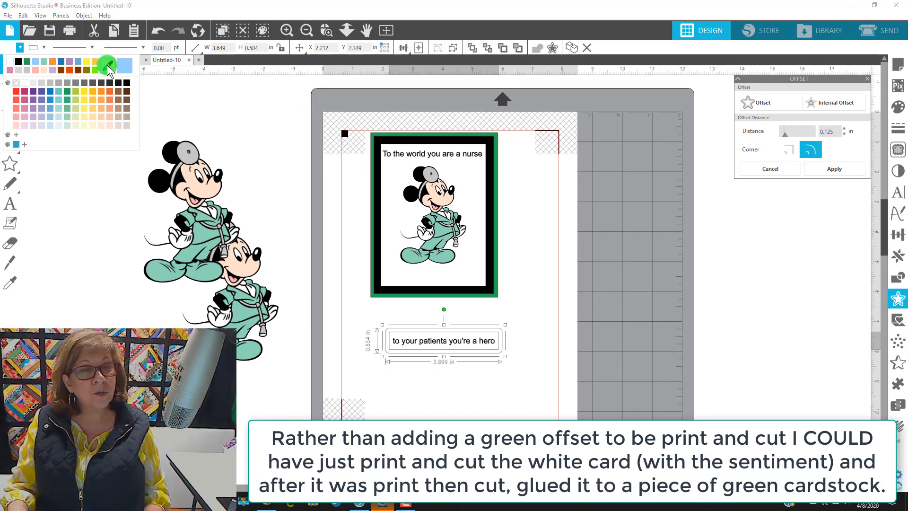
left_click(436, 131)
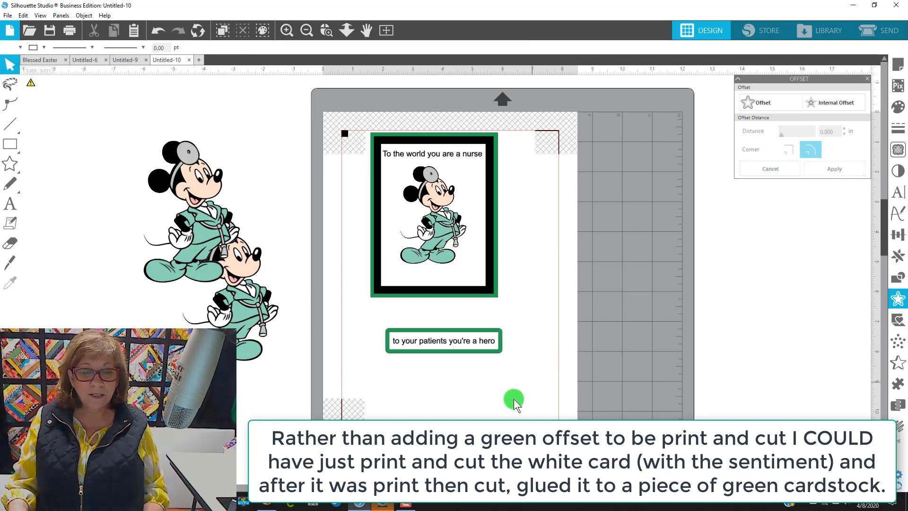
Step: Ungroup the green offset around the hero greeting box
left_click(387, 333)
right_click(401, 338)
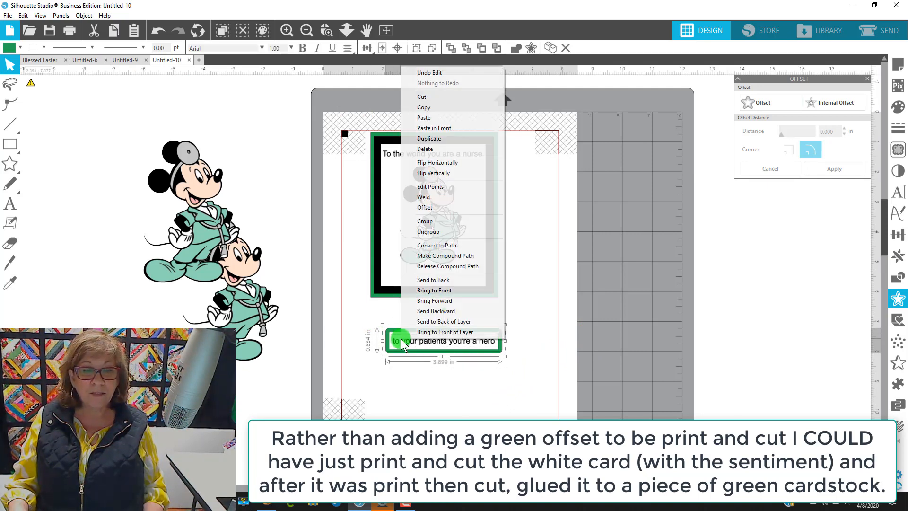
left_click(447, 232)
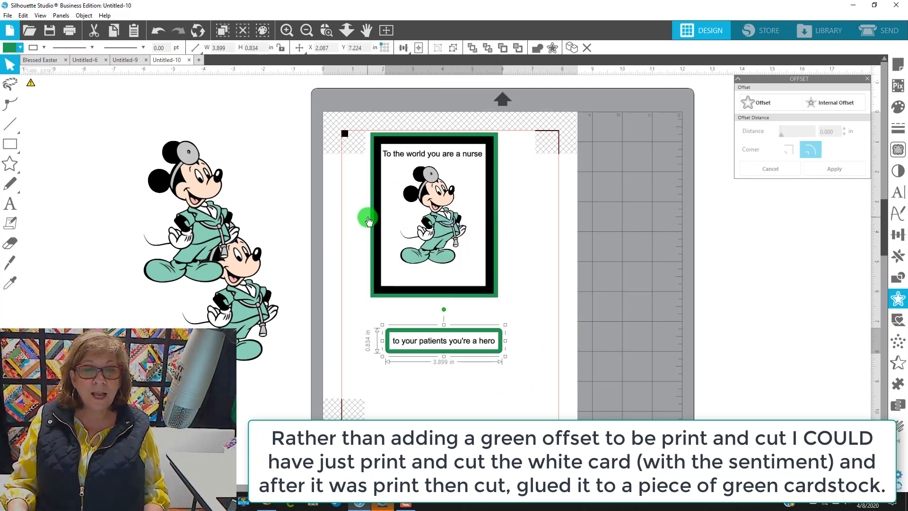
Step: Move the black and green background frames off the mat to the left
left_click_drag(371, 217, 68, 208)
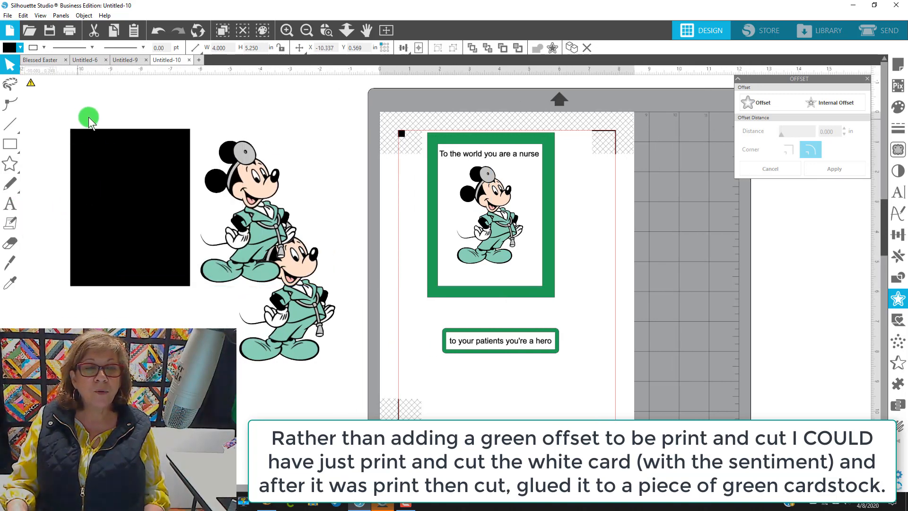
left_click(189, 293)
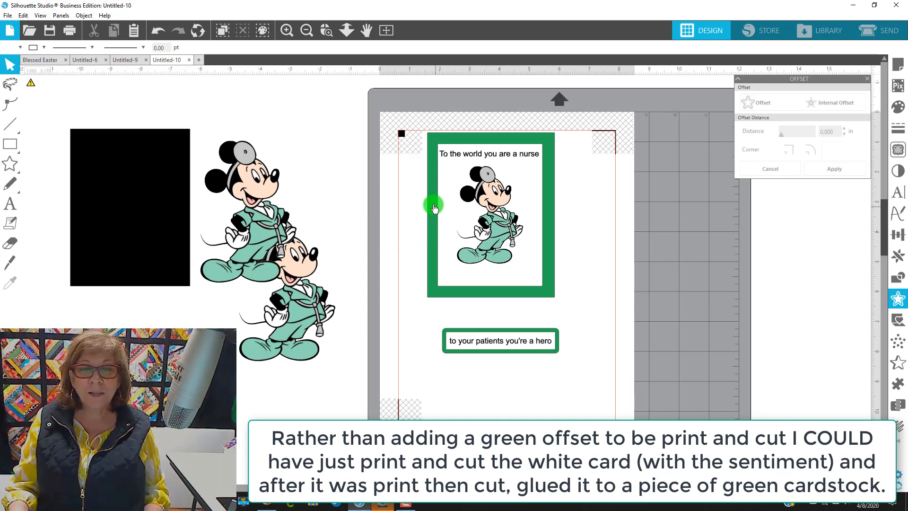
mouse_move(128, 203)
left_mouse_down()
mouse_move(170, 197)
mouse_move(143, 196)
left_mouse_up()
left_click(377, 202)
left_click_drag(432, 210, 101, 177)
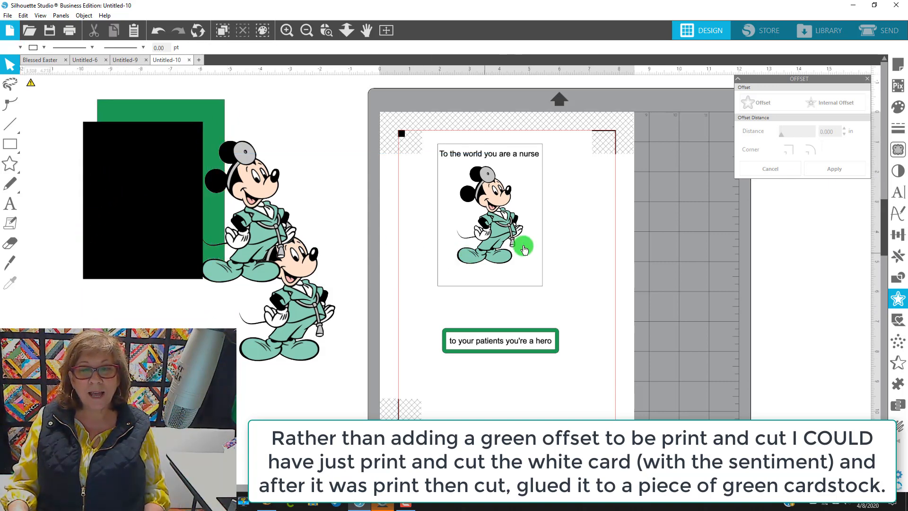
Step: Reposition the layout: move the nurse greeting out to the right and shift the Mickey image and hero box upward
left_click(462, 154)
right_click(475, 180)
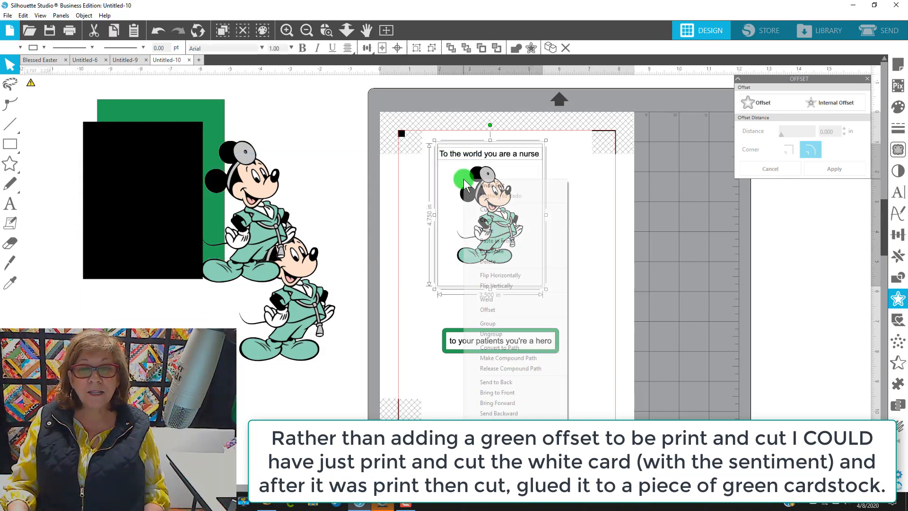
left_click(603, 188)
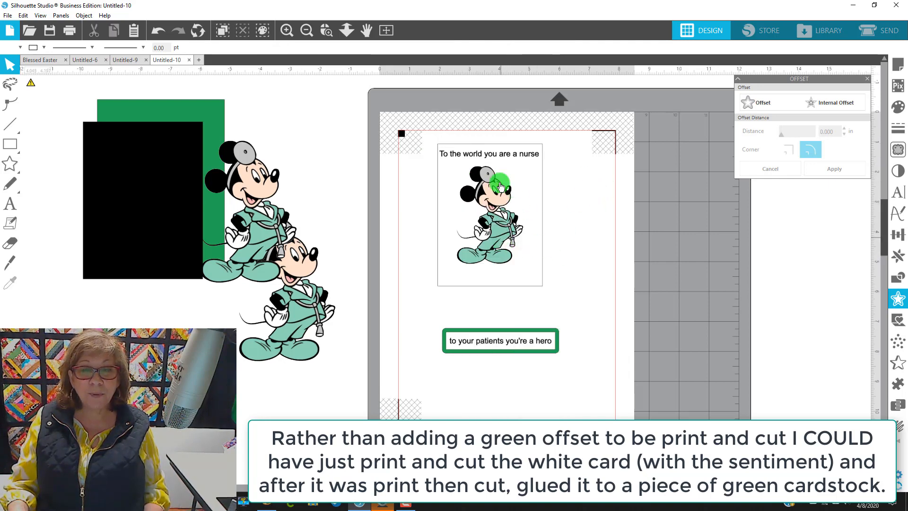
left_click_drag(501, 163, 708, 189)
left_click_drag(693, 282, 454, 243)
left_click(508, 158)
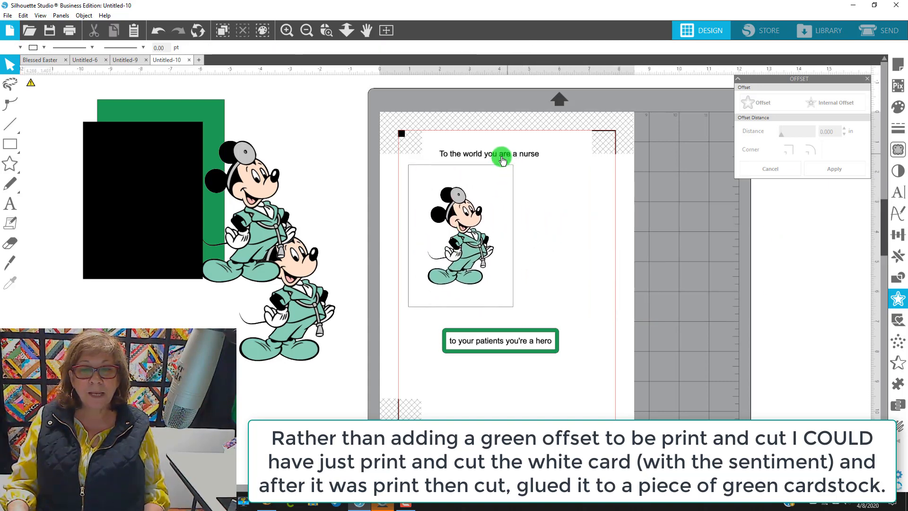
left_click_drag(500, 159, 645, 260)
left_click_drag(490, 235, 481, 207)
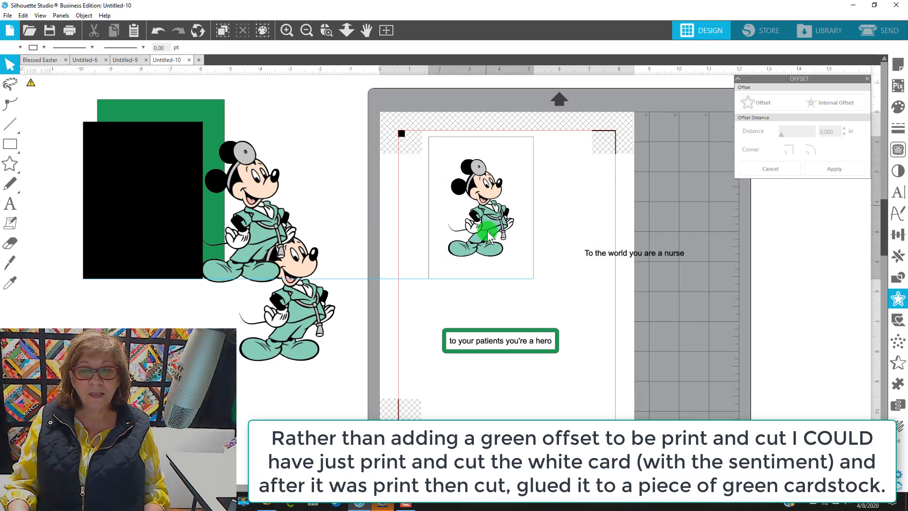
left_click_drag(480, 334, 437, 313)
Step: Draw a rectangle about 4.0 × 0.63 in over the nurse greeting and send it to the back
left_click(603, 253)
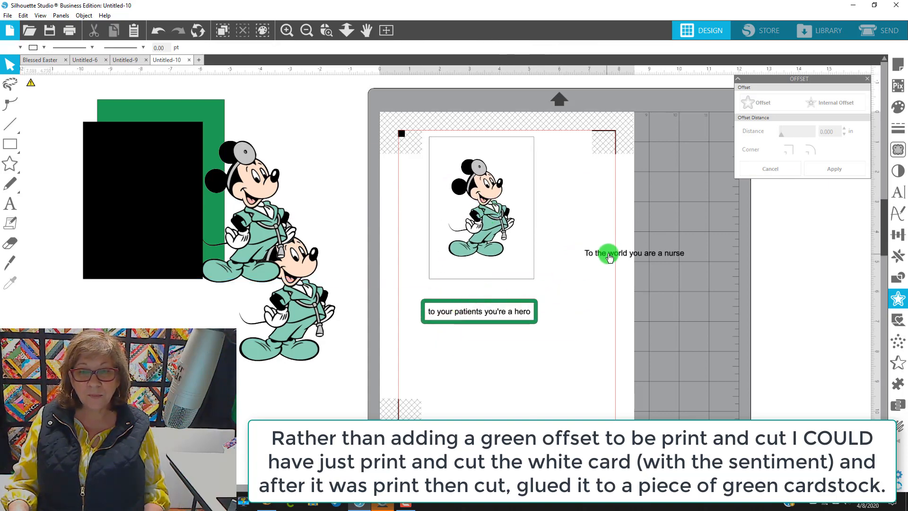
left_click(10, 144)
left_click_drag(580, 245, 699, 264)
right_click(673, 257)
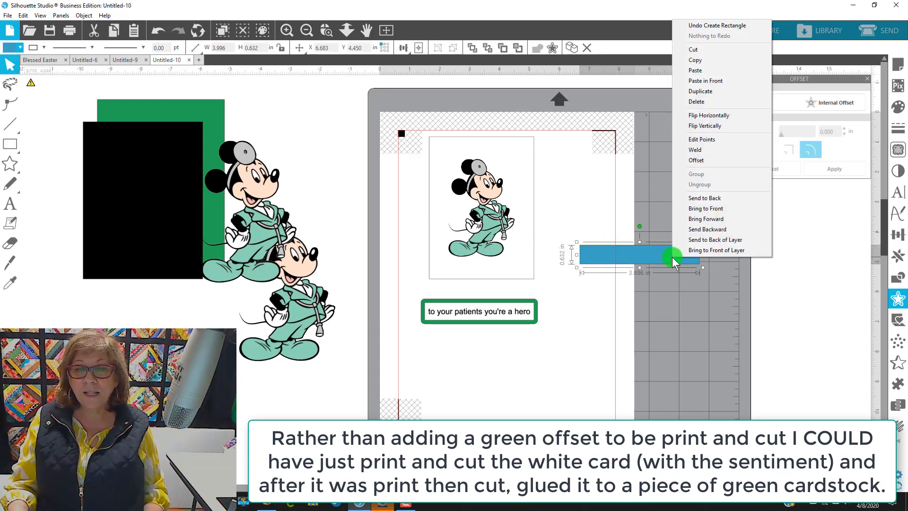
left_click(699, 199)
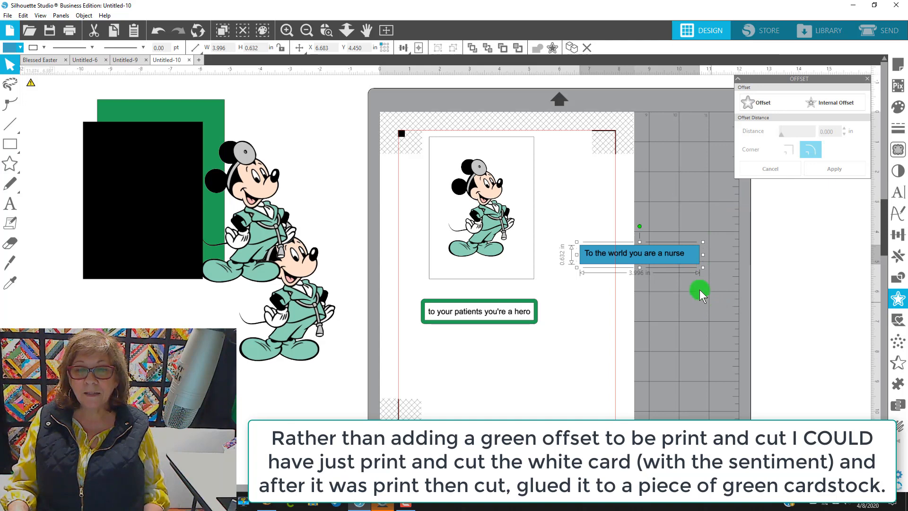
Step: Centre the nurse greeting and its rectangle on each other
left_click_drag(708, 290, 582, 231)
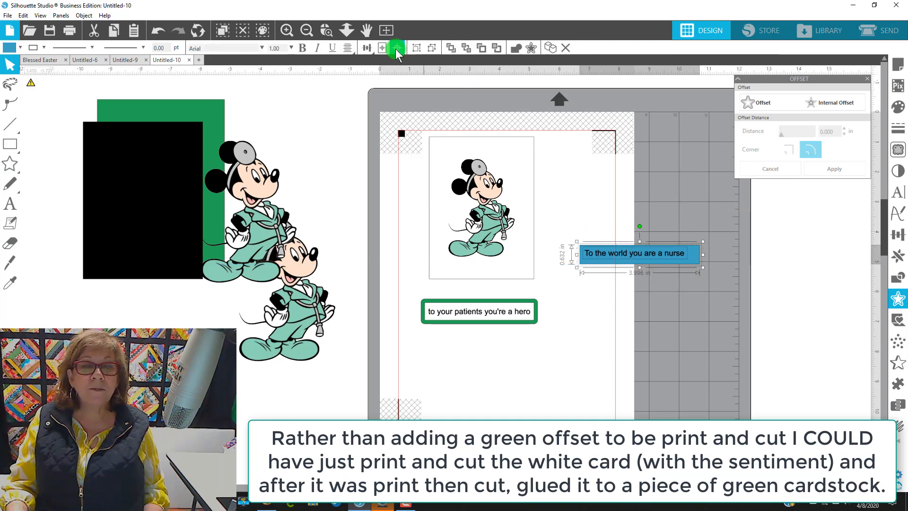
left_click(396, 47)
left_click(714, 327)
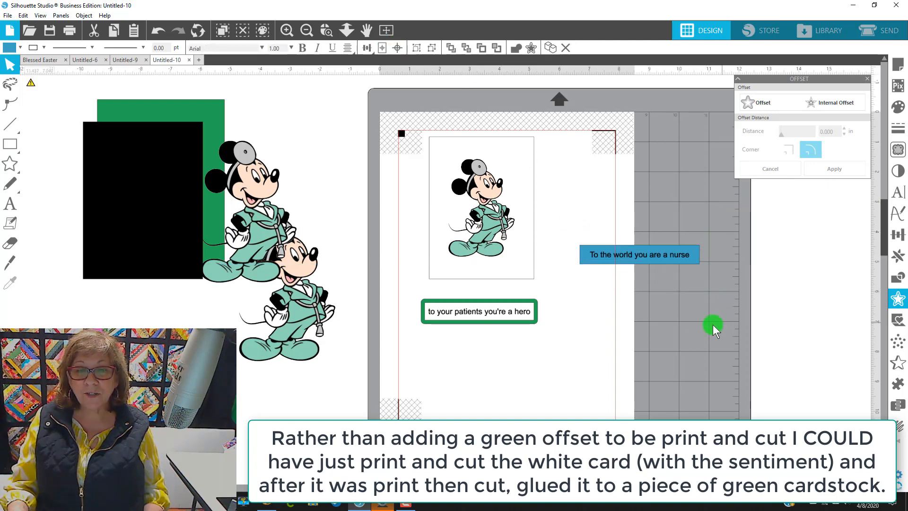
Step: Resize the nurse greeting's rectangle to about 3.85 × 0.61 in and recentre the text on it
left_click(585, 260)
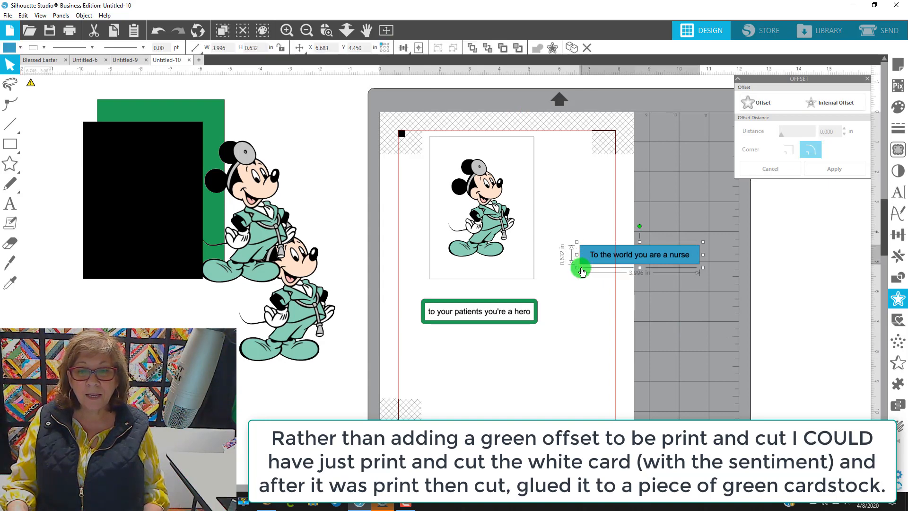
left_click_drag(576, 268, 581, 265)
left_click_drag(723, 289, 584, 239)
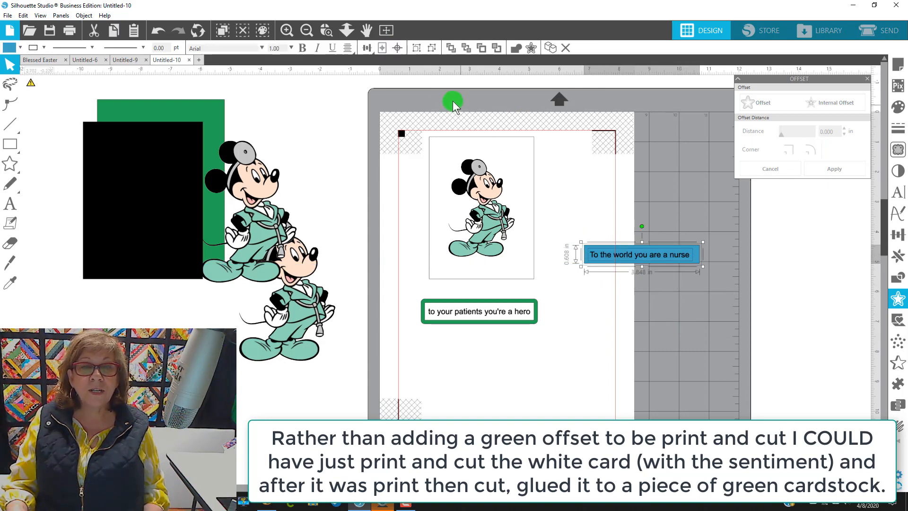
left_click(400, 52)
left_click(686, 331)
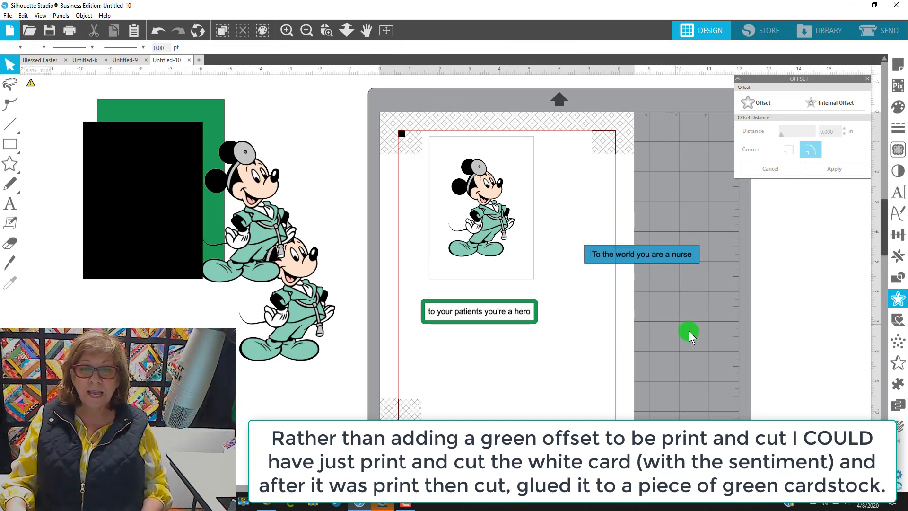
Step: Fill the nurse greeting's rectangle with white
left_click(623, 254)
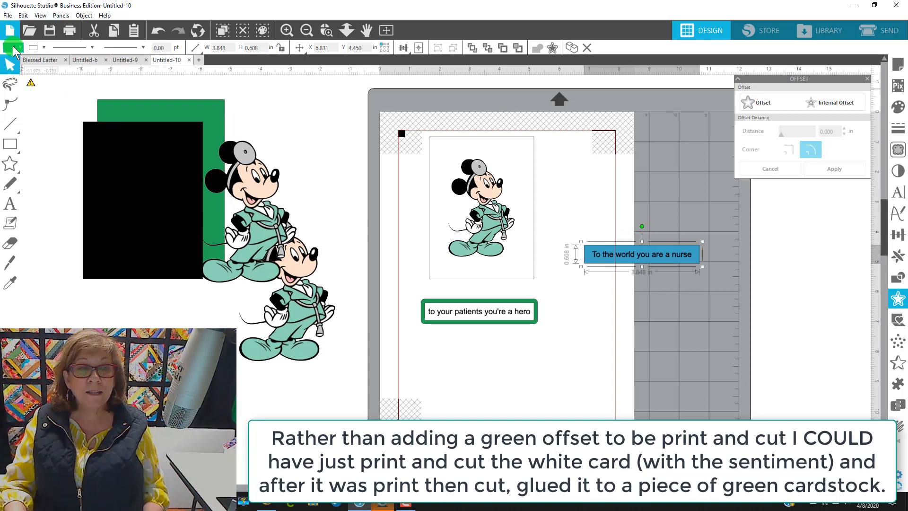
left_click(11, 49)
left_click(17, 63)
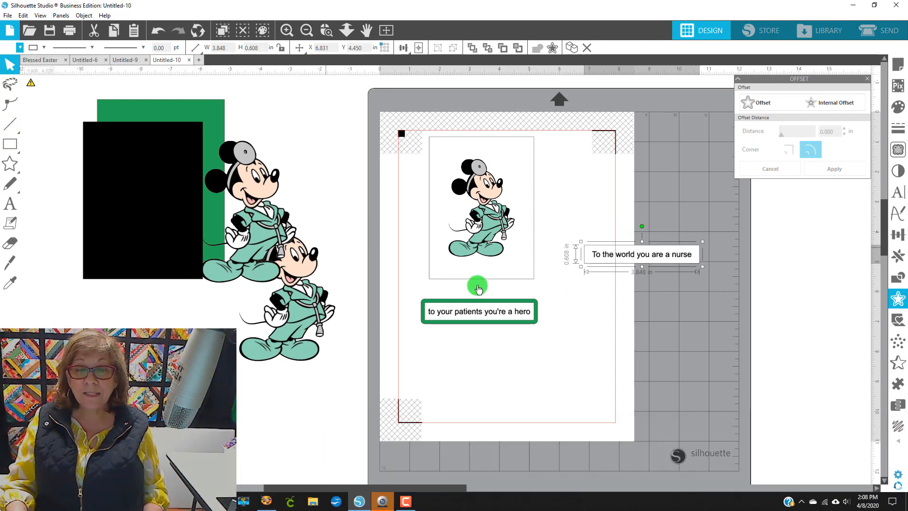
Step: Add a 0.125 in offset around the nurse greeting's rectangle and fill it green
left_click(904, 308)
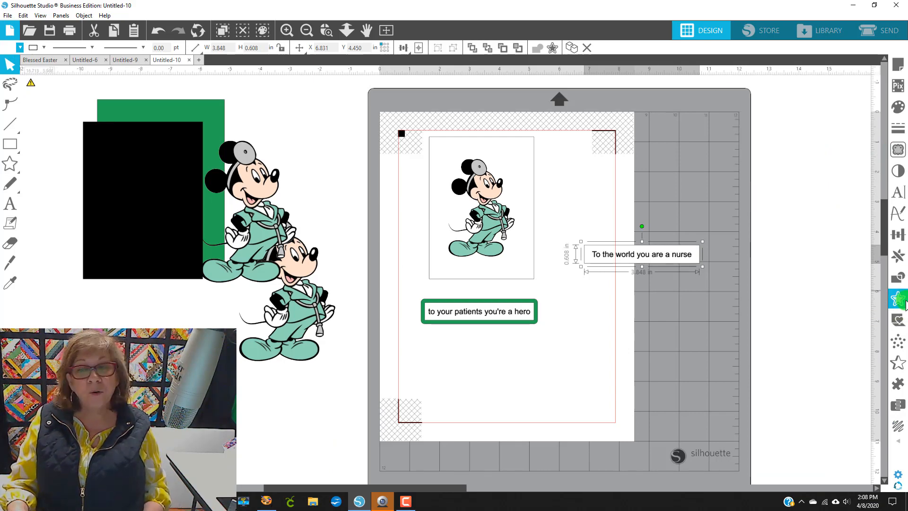
left_click(903, 303)
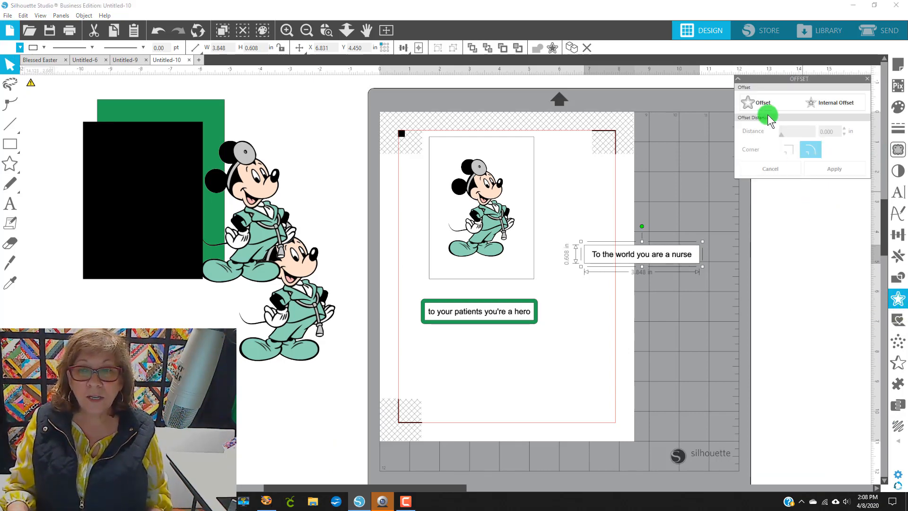
left_click(763, 101)
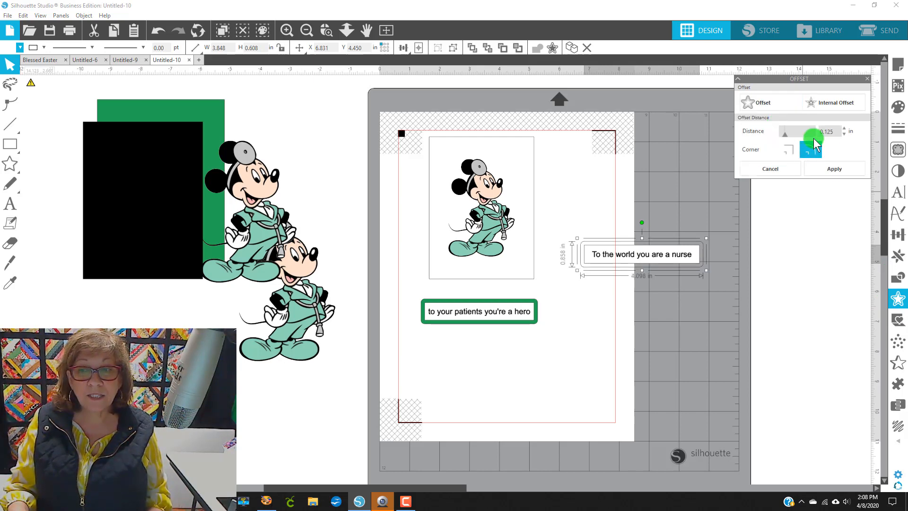
left_click(13, 52)
left_click(125, 71)
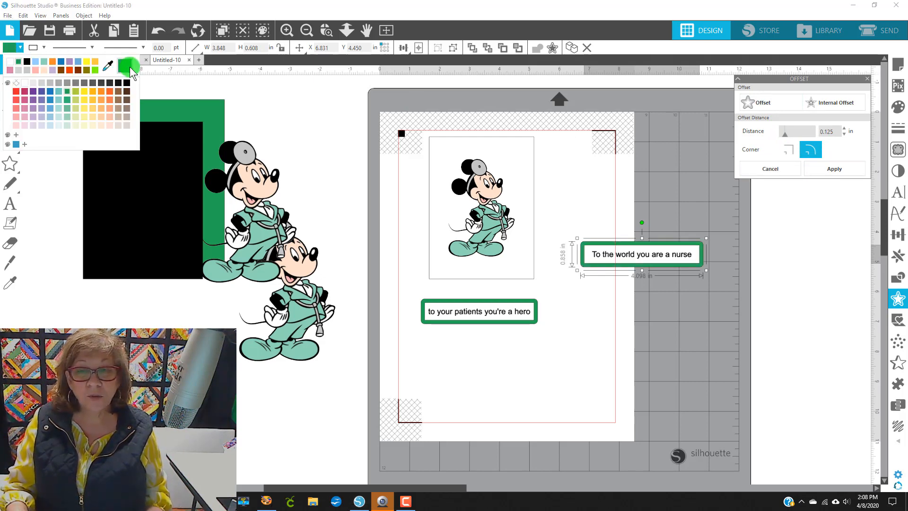
left_click(665, 356)
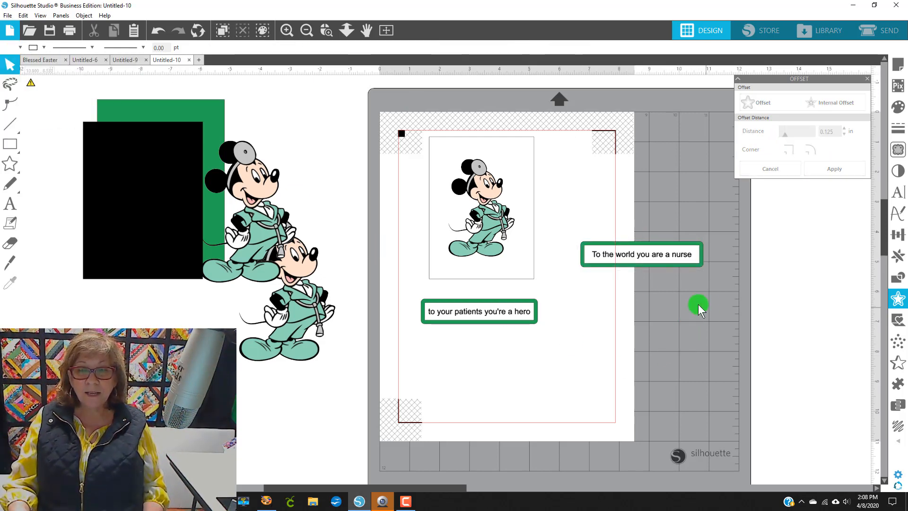
Step: Group the nurse greeting with its rectangle and offset, and nudge the Mickey image box up and left
left_click(681, 255)
right_click(661, 255)
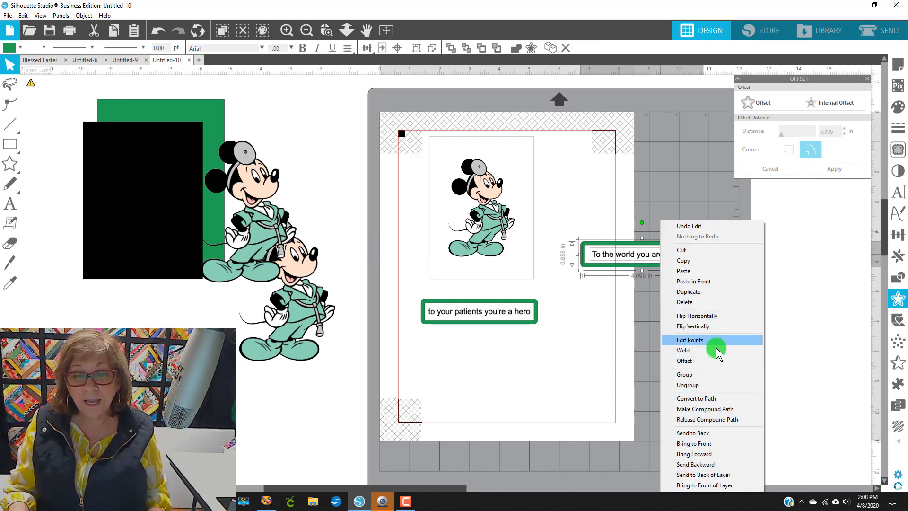
left_click(702, 375)
left_click(518, 237)
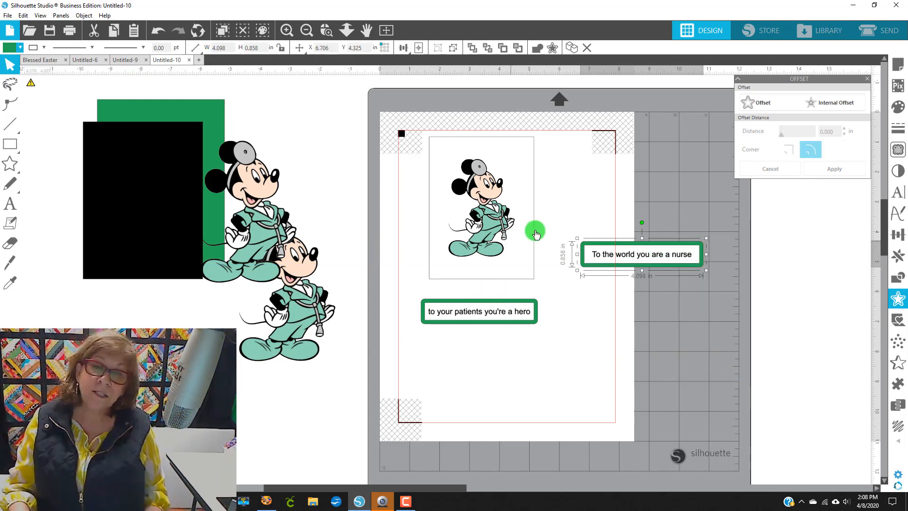
left_click_drag(483, 184, 478, 198)
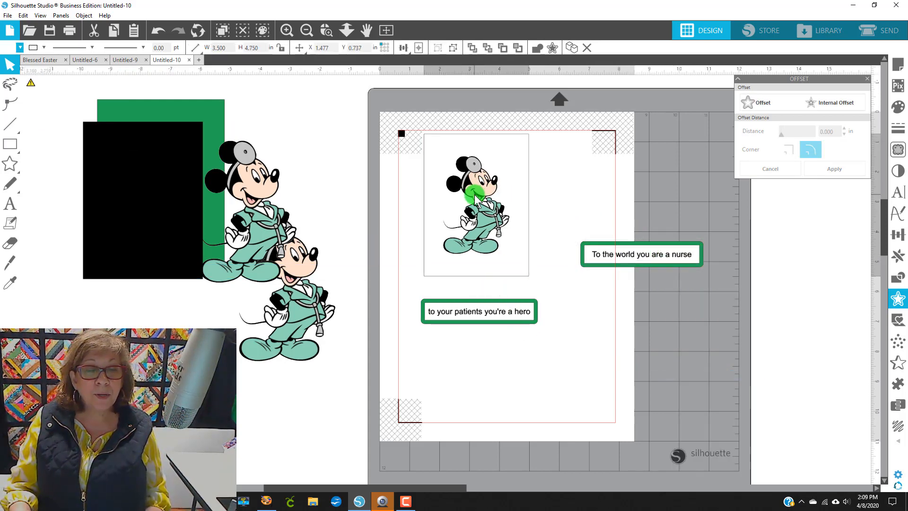
Step: Rotate the nurse greeting vertical and place it beside the Mickey image box
left_click(618, 259)
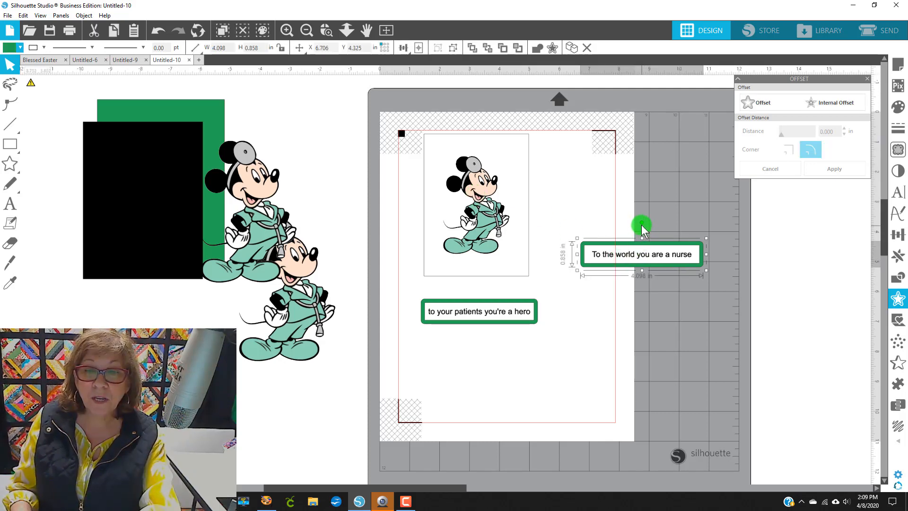
left_click_drag(641, 223, 548, 192)
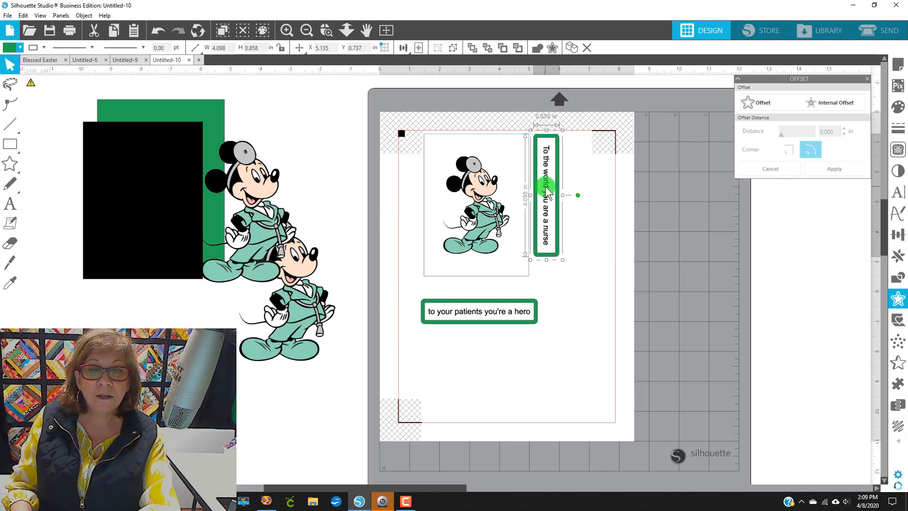
Step: Rotate the hero greeting vertical and place it beside the nurse greeting
left_click(479, 321)
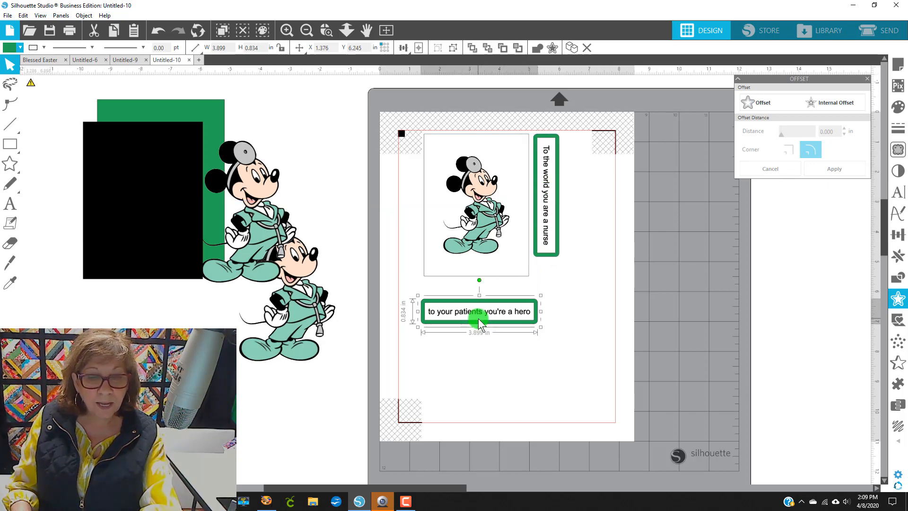
left_click_drag(480, 281, 569, 310)
left_click(481, 312)
left_click_drag(482, 315, 575, 196)
left_click(632, 231)
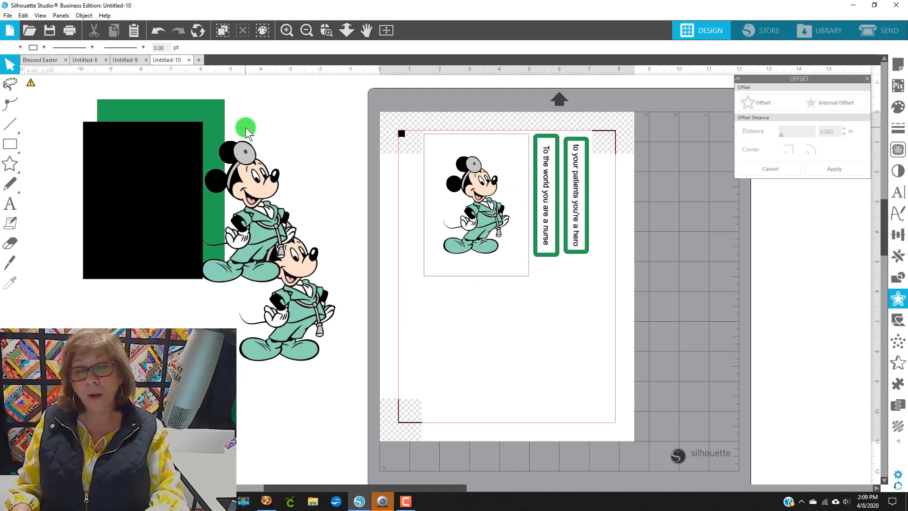
Step: Move the spare Mickey images aside and pull the black rectangle off the green one
left_click_drag(277, 223, 166, 354)
left_click_drag(294, 314, 286, 280)
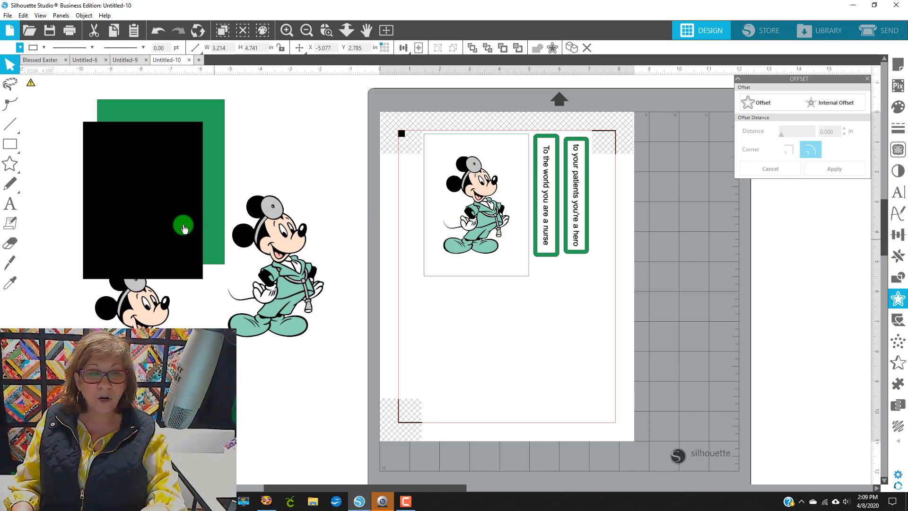
left_click_drag(158, 203, 182, 187)
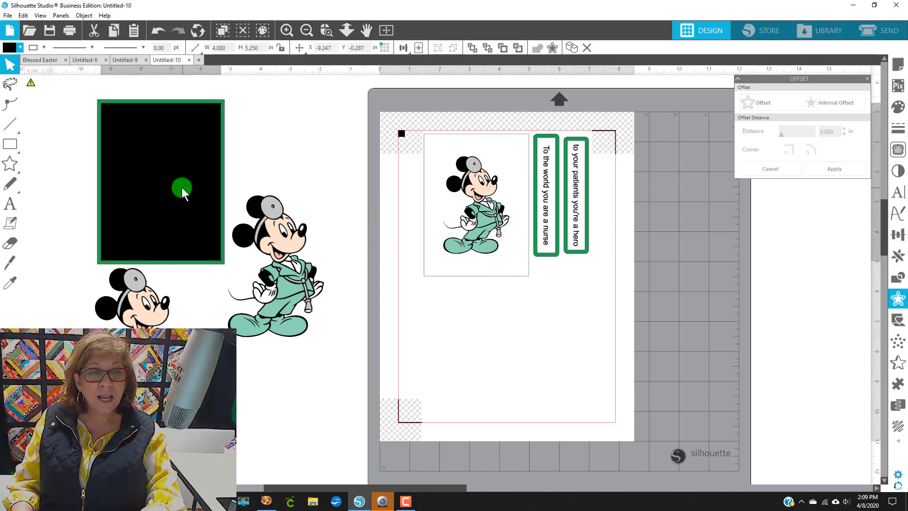
left_click(175, 271)
left_click(293, 296)
left_click_drag(276, 339, 246, 429)
left_click_drag(152, 362, 132, 452)
left_click_drag(200, 212, 307, 224)
left_click(140, 162)
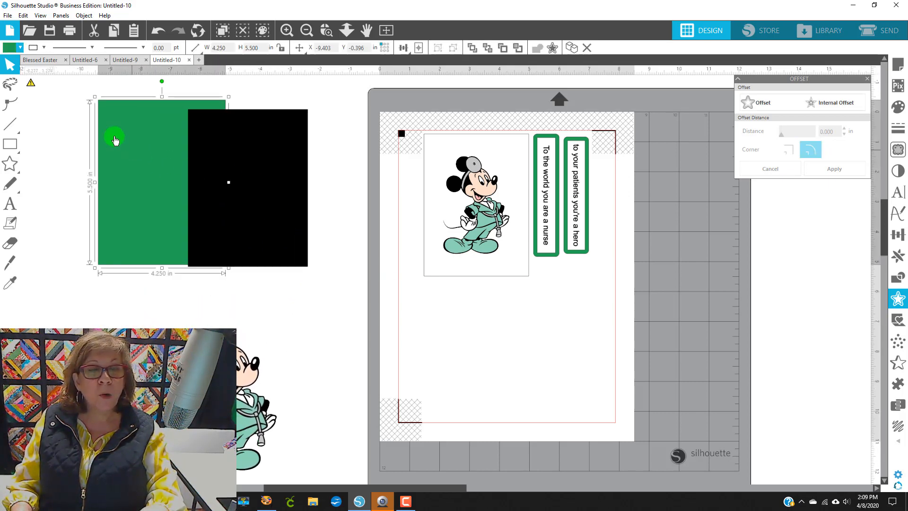
Step: Fill the green rectangle white and centre the black rectangle on it
left_click(11, 166)
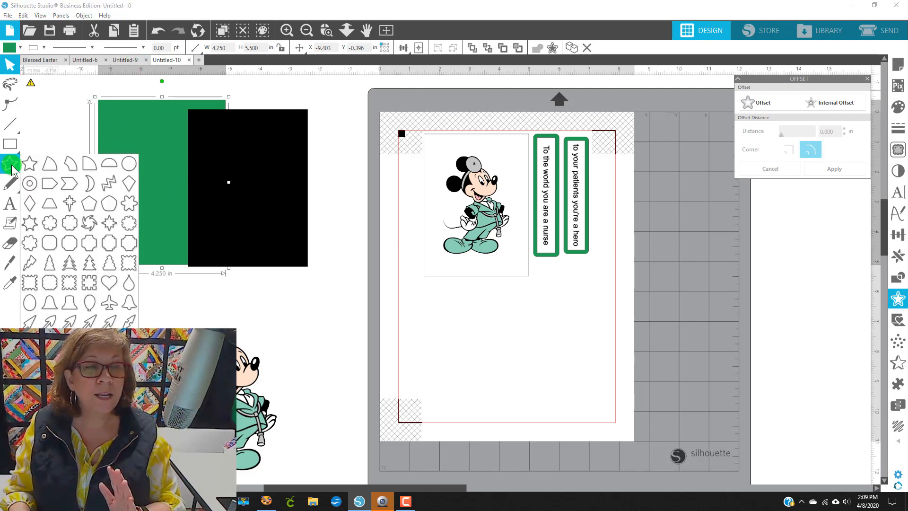
left_click(19, 47)
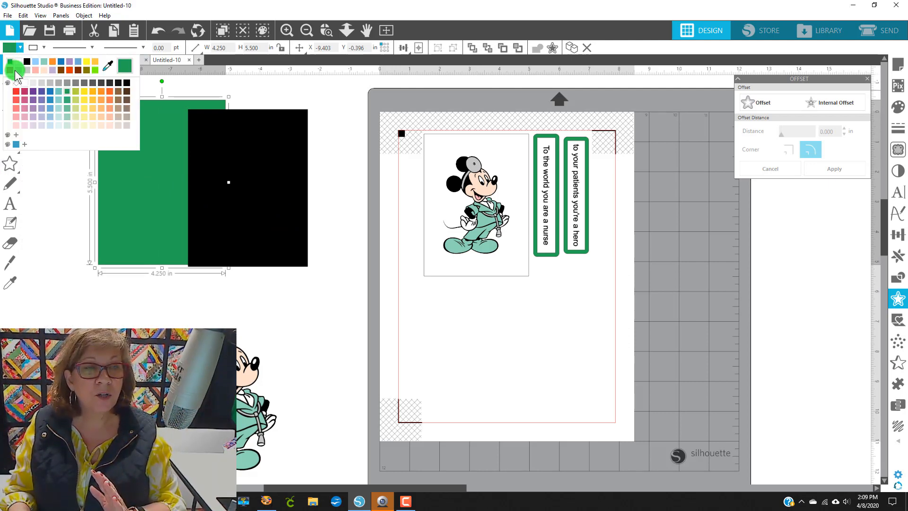
left_click(21, 62)
left_click_drag(220, 203, 155, 195)
key("Escape")
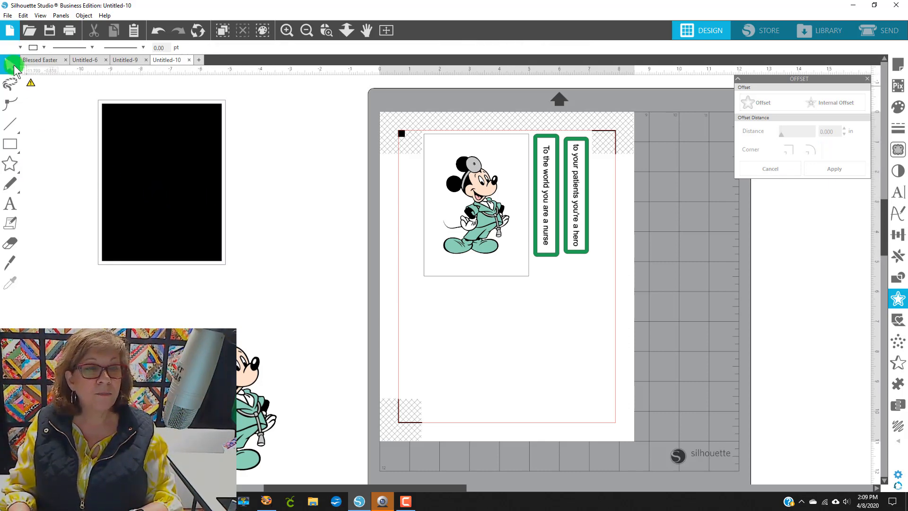
Step: Recolour the black rectangle green
left_click(20, 47)
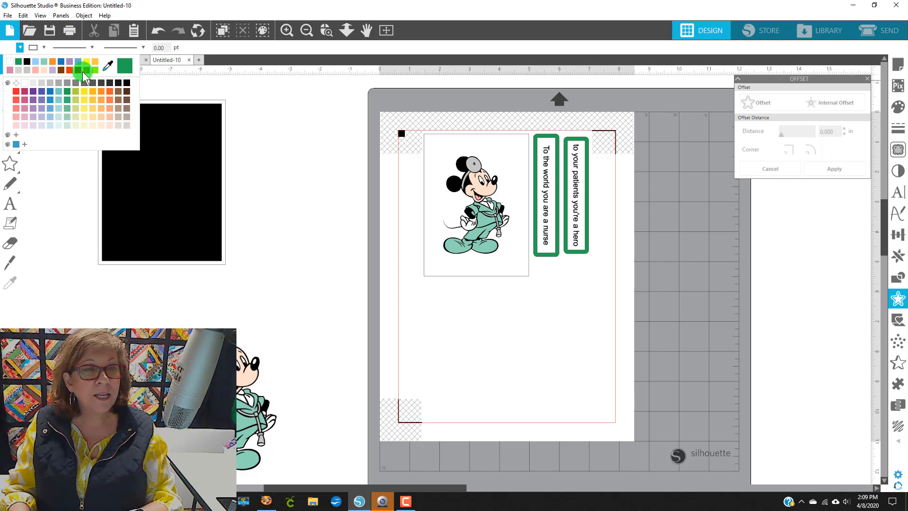
left_click(126, 64)
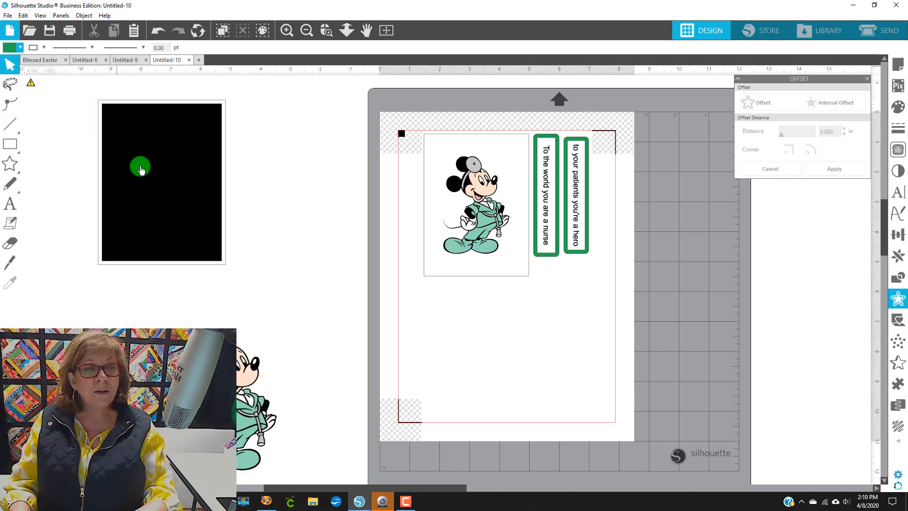
left_click(169, 181)
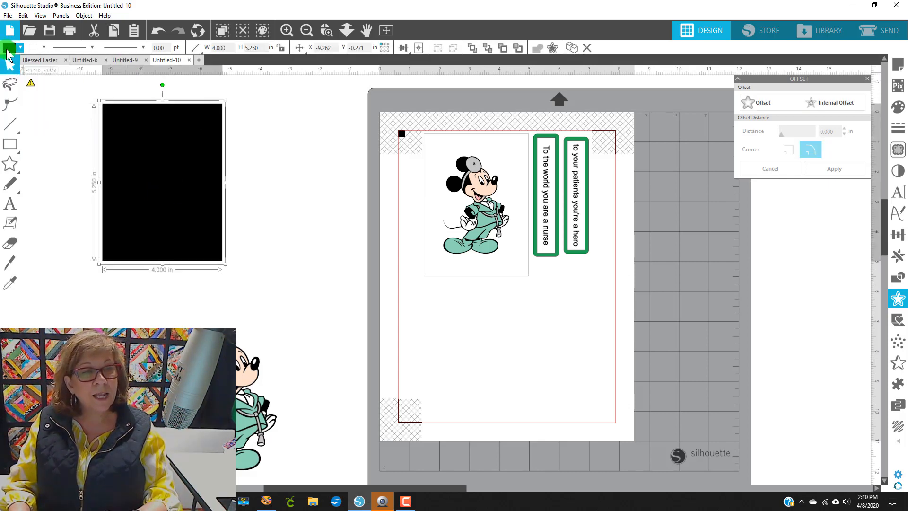
left_click(7, 49)
left_click(125, 66)
left_click(291, 171)
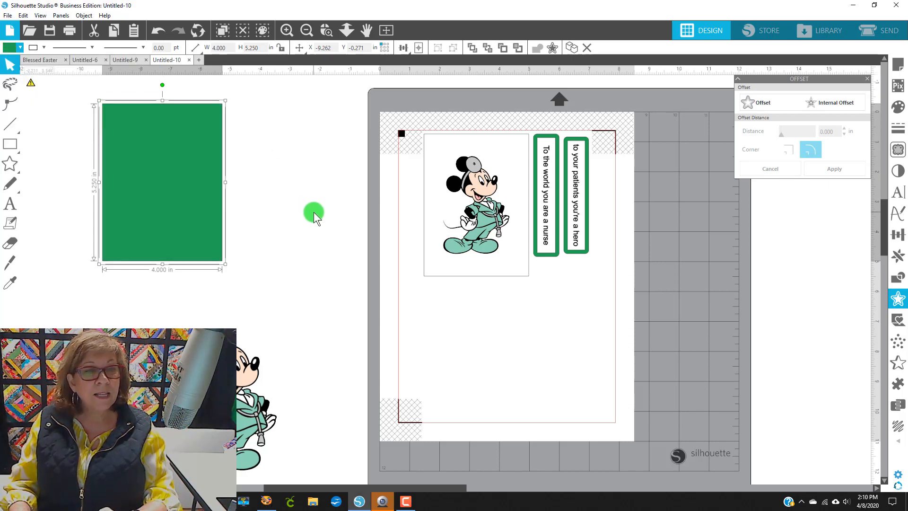
Step: Move the green rectangle and its white backing beside the mat
left_click_drag(294, 259, 145, 161)
left_click_drag(102, 126, 649, 287)
left_click(809, 312)
Step: Bring a spare Mickey image to the front and resize it to about 2.43 × 3.59 in on the green rectangle
left_click_drag(220, 391, 546, 362)
right_click(546, 362)
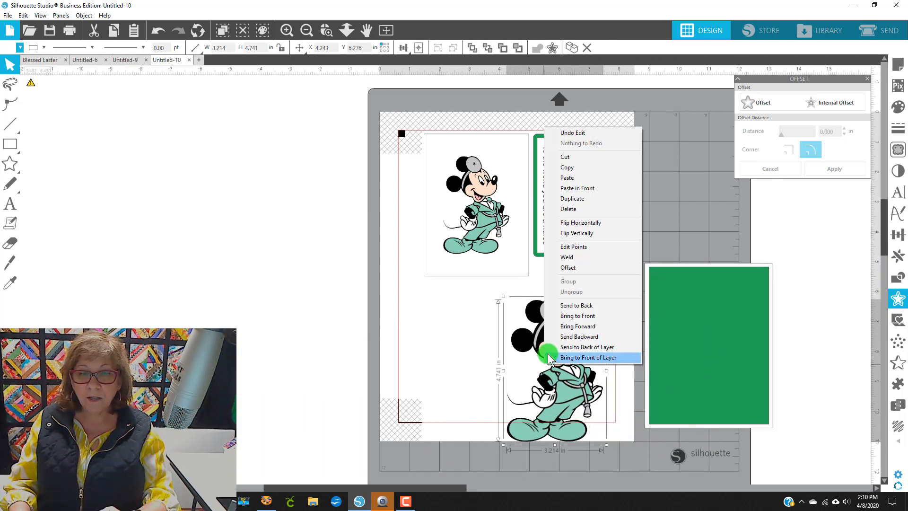
left_click(576, 317)
left_click_drag(571, 391, 722, 365)
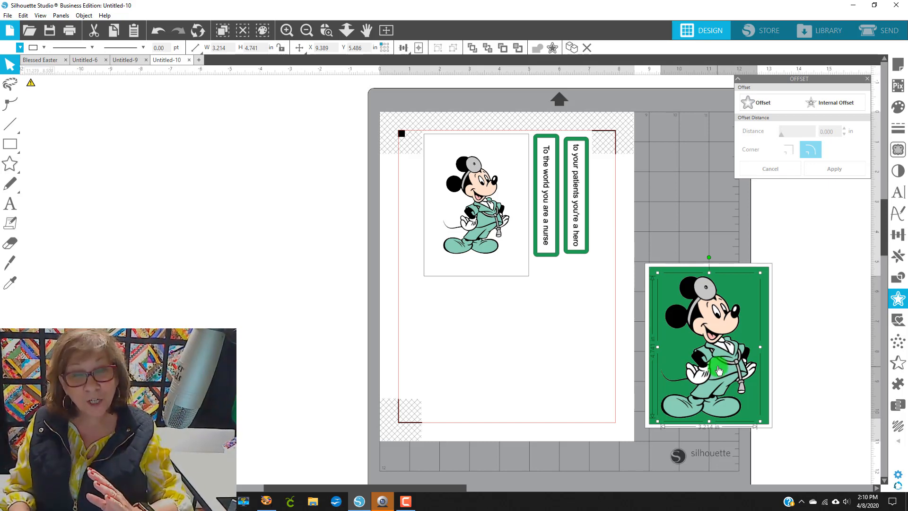
left_click_drag(723, 370, 694, 362)
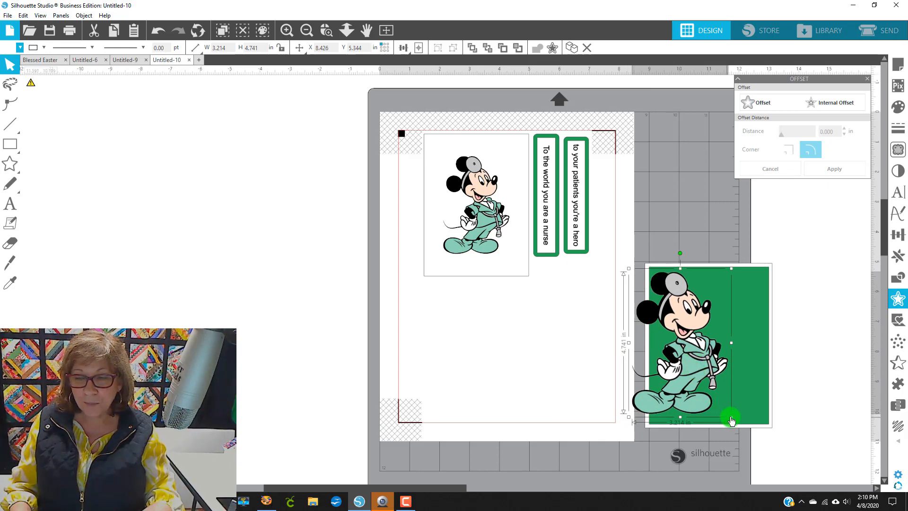
left_click_drag(731, 417, 693, 365)
left_click_drag(656, 317, 699, 331)
left_click_drag(739, 379, 750, 398)
left_click_drag(715, 353, 712, 354)
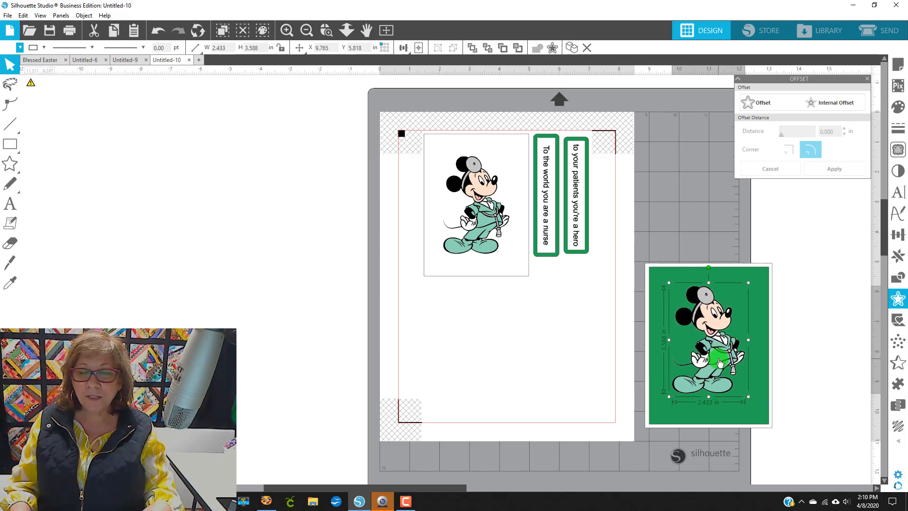
Step: Add a 0.125 in white-filled offset around the Mickey on the green rectangle
left_click(897, 299)
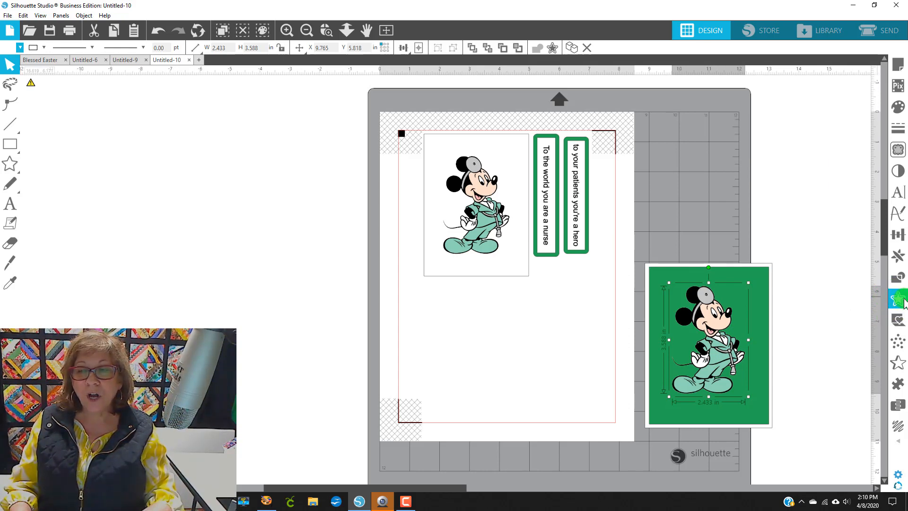
left_click(899, 299)
left_click(761, 100)
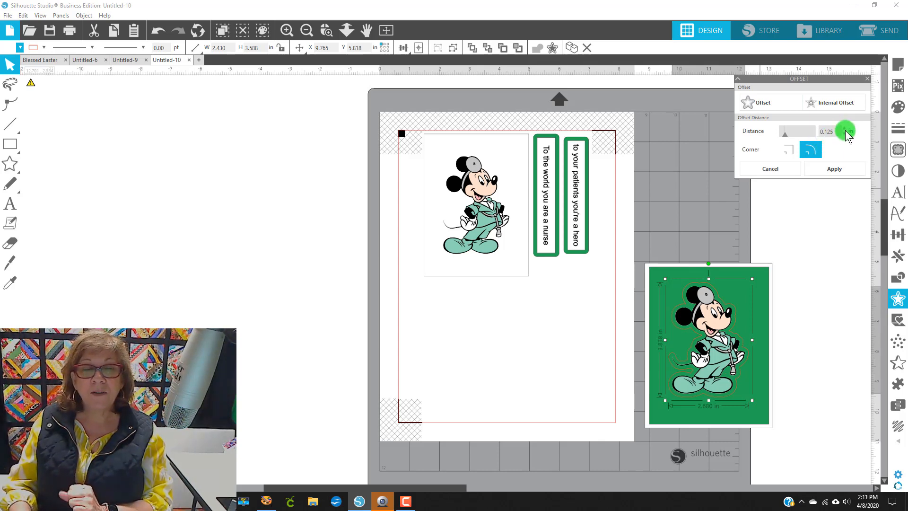
left_click(19, 47)
left_click(19, 61)
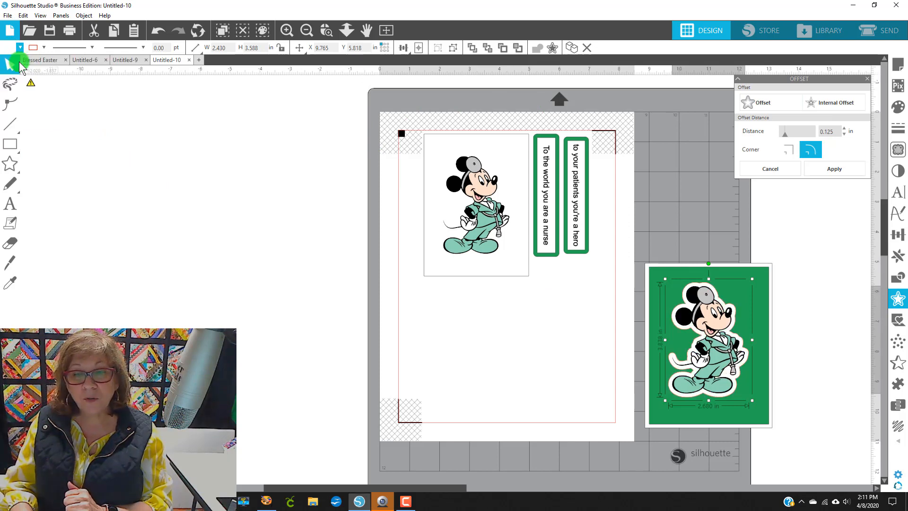
left_click(847, 339)
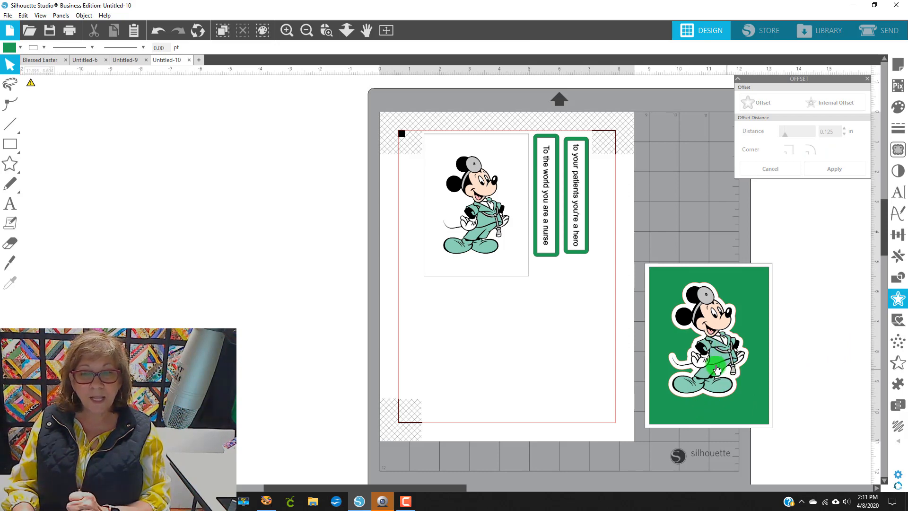
Step: Move the green rectangle and its white backing aside, leaving the offset Mickey on its own
left_click_drag(709, 345, 675, 368)
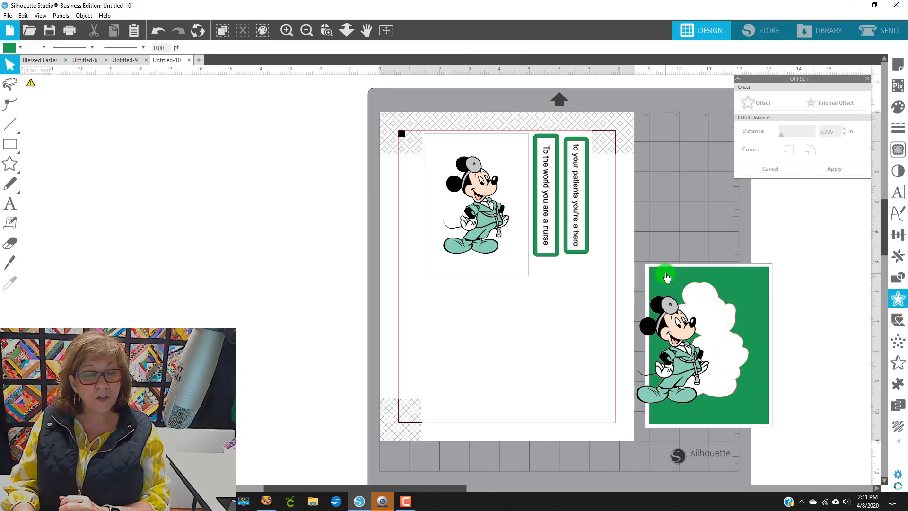
left_click_drag(665, 280, 317, 293)
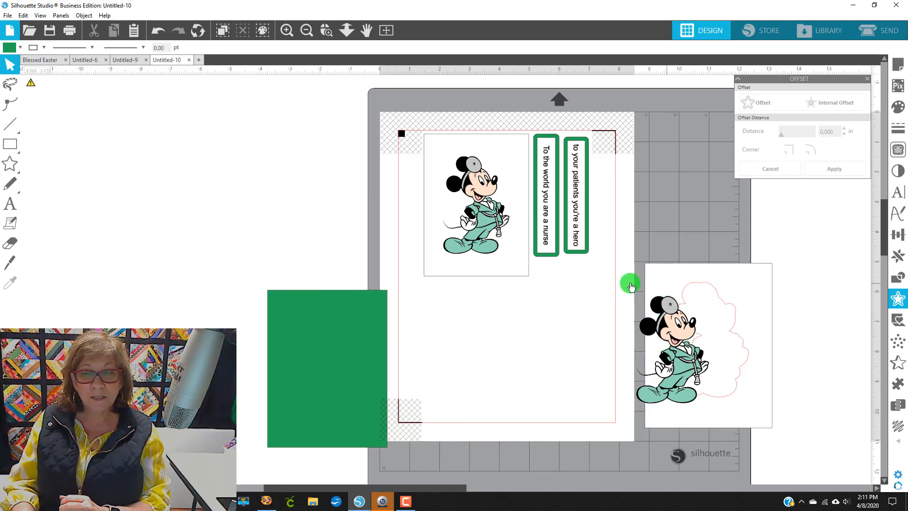
left_click_drag(688, 337, 719, 339)
left_click(663, 250)
left_click(734, 368)
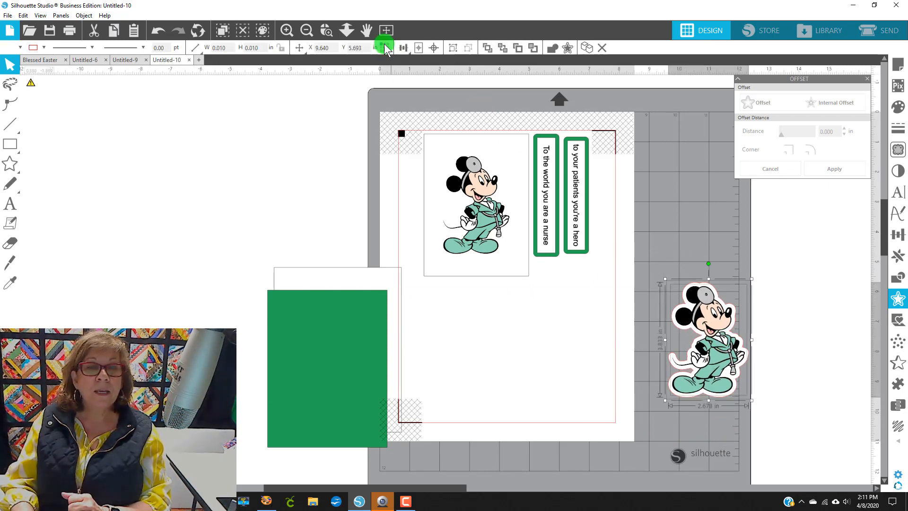
Step: Group the spare Mickey with its white offset into one sticker
left_click(419, 47)
left_click(432, 48)
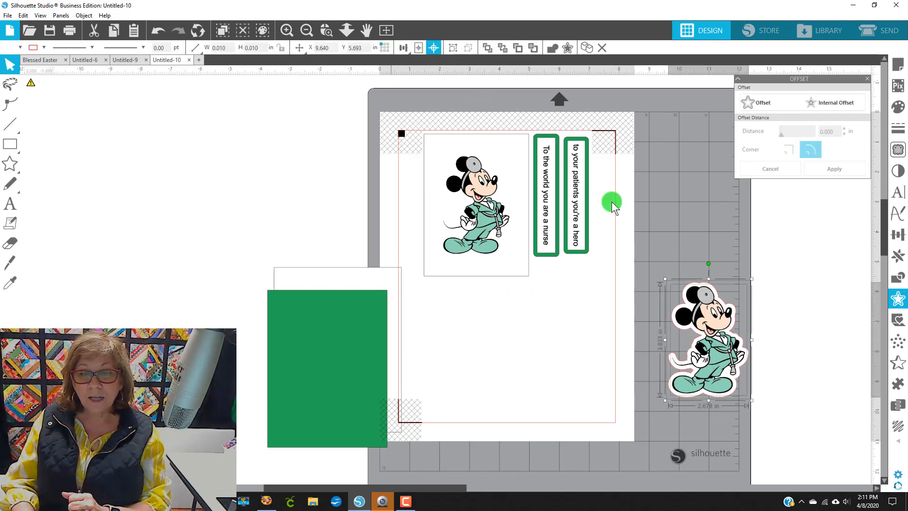
right_click(730, 357)
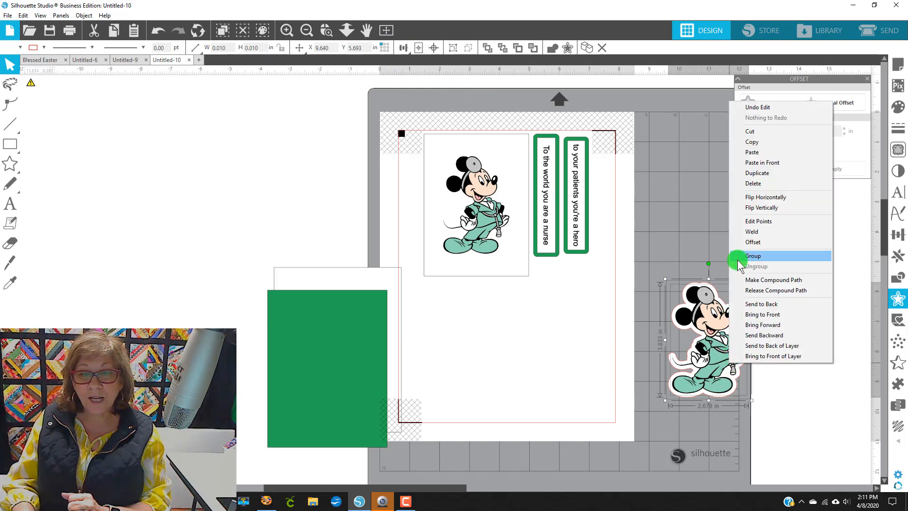
left_click(765, 369)
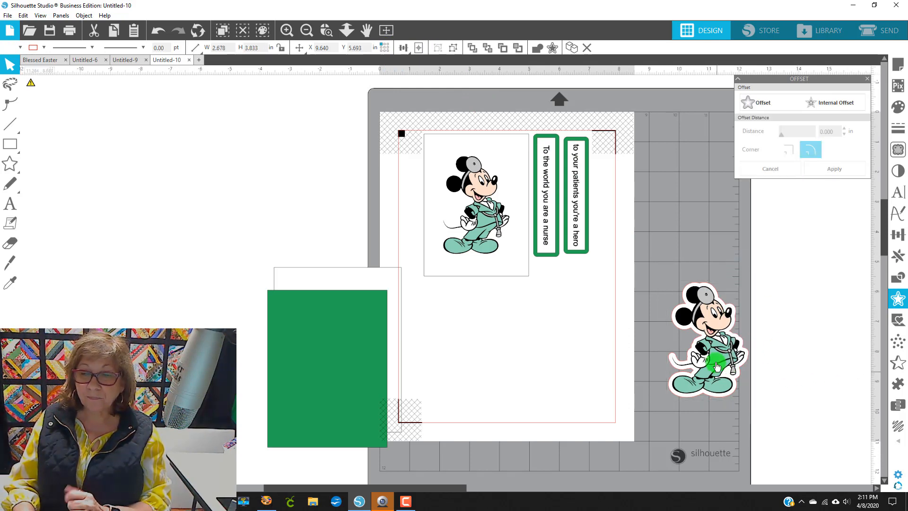
left_click(707, 349)
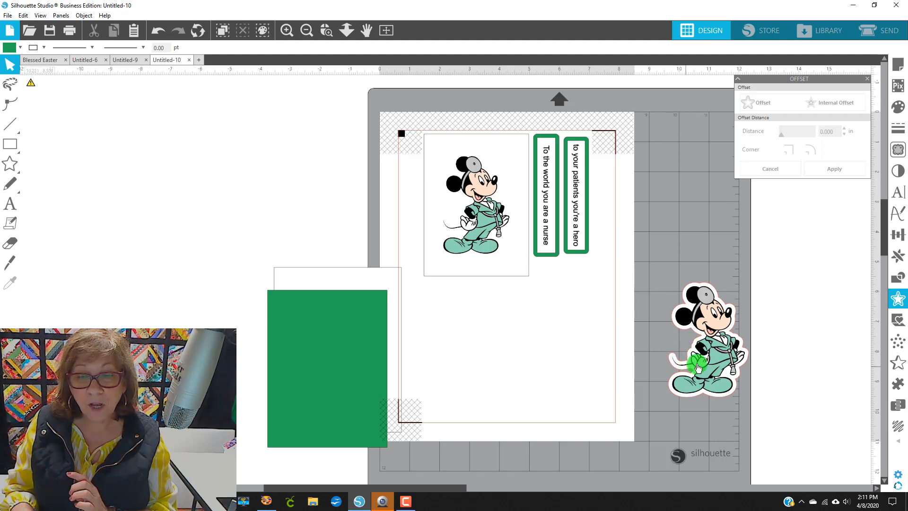
Step: Move the white backing and the green rectangle further left, off the mat
left_click(483, 232)
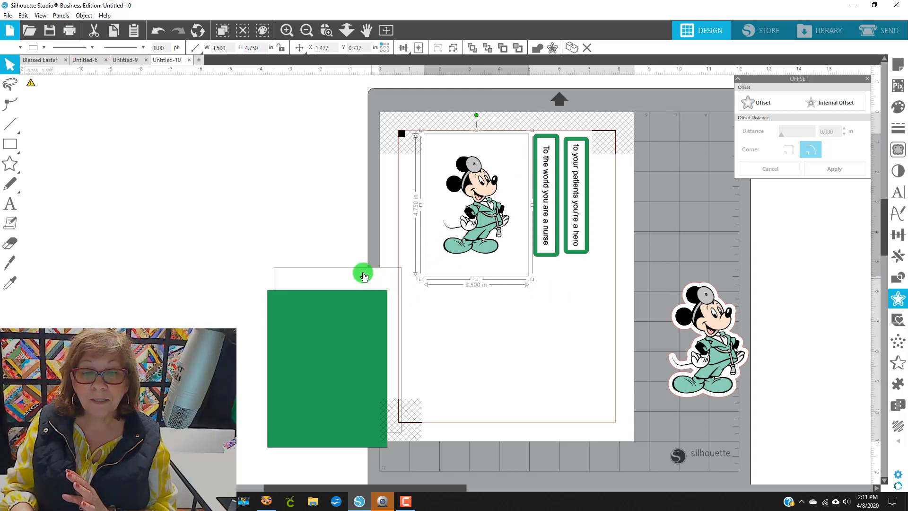
left_click_drag(371, 279, 285, 186)
left_click_drag(350, 316, 284, 239)
Step: Move the offset Mickey sticker onto the mat below the framed Mickey
left_click_drag(701, 349, 453, 351)
left_click(541, 306)
left_click(540, 235)
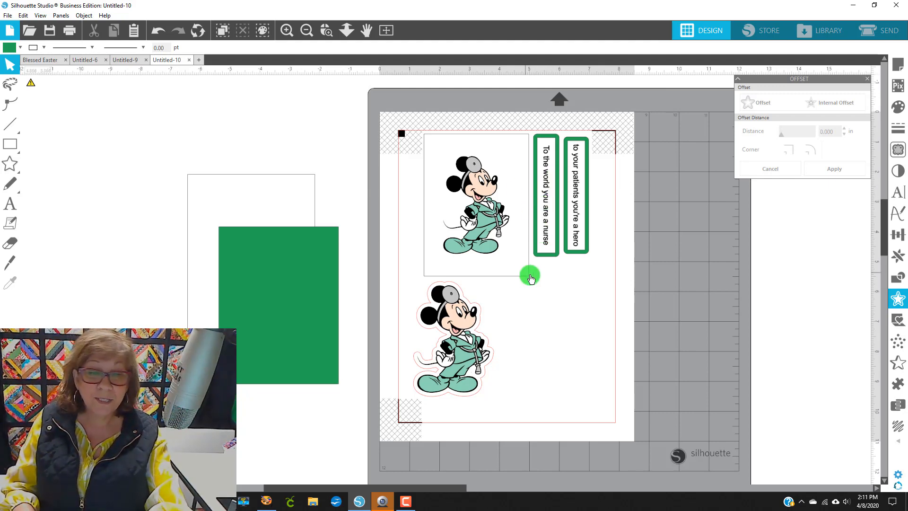
Step: Duplicate the 'To the world you are a nurse' frame and place the copy beside the sticker Mickey
right_click(550, 221)
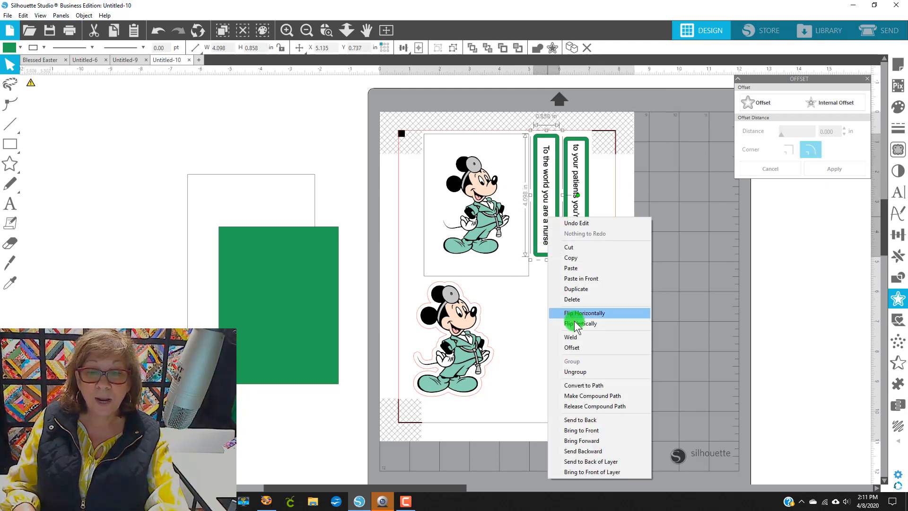
left_click(576, 289)
left_click_drag(549, 216, 506, 364)
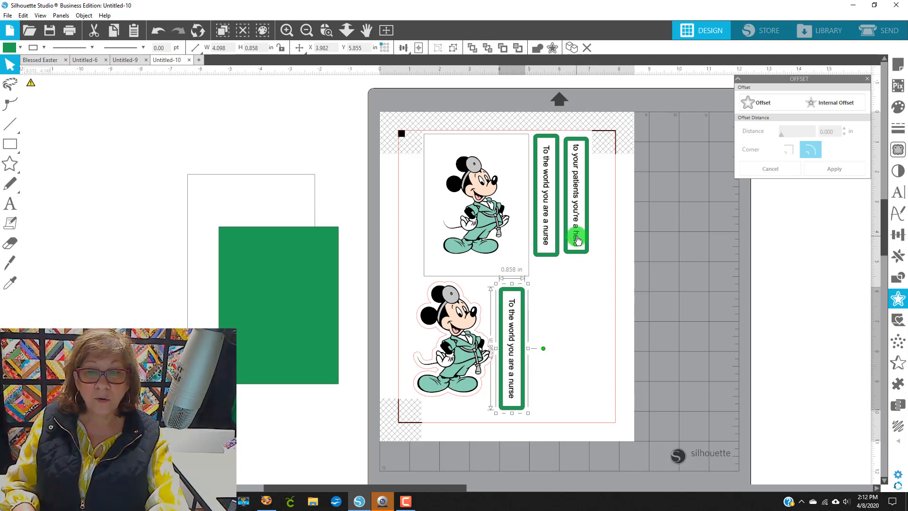
Step: Place a copy of the 'to your patients you're a hero' frame next to it
left_click_drag(580, 242, 537, 371)
left_click(519, 384)
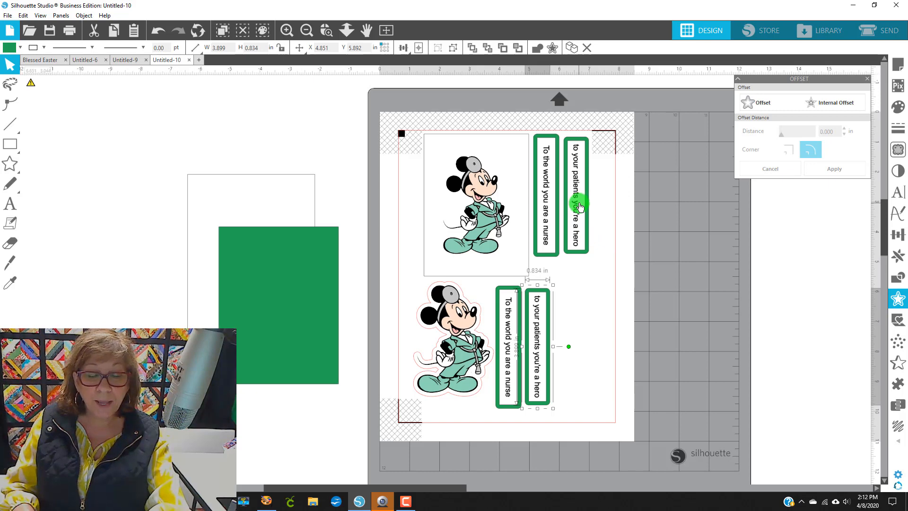
Step: Add another copy of both greeting frames to the right, making four frames in the lower row
left_click_drag(580, 204, 600, 366)
left_click_drag(547, 239, 602, 381)
left_click(627, 358)
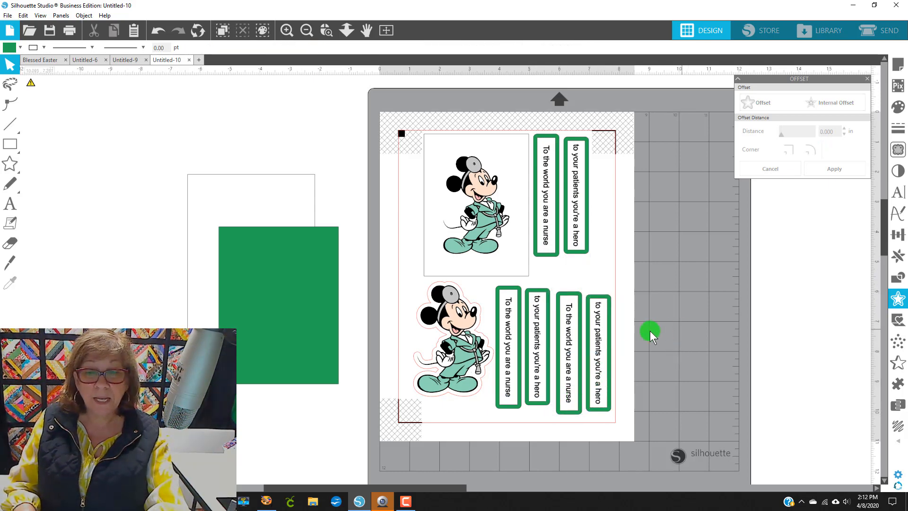
Step: Ungroup the rightmost 'to your patients you're a hero' frame
left_click(600, 308)
right_click(601, 310)
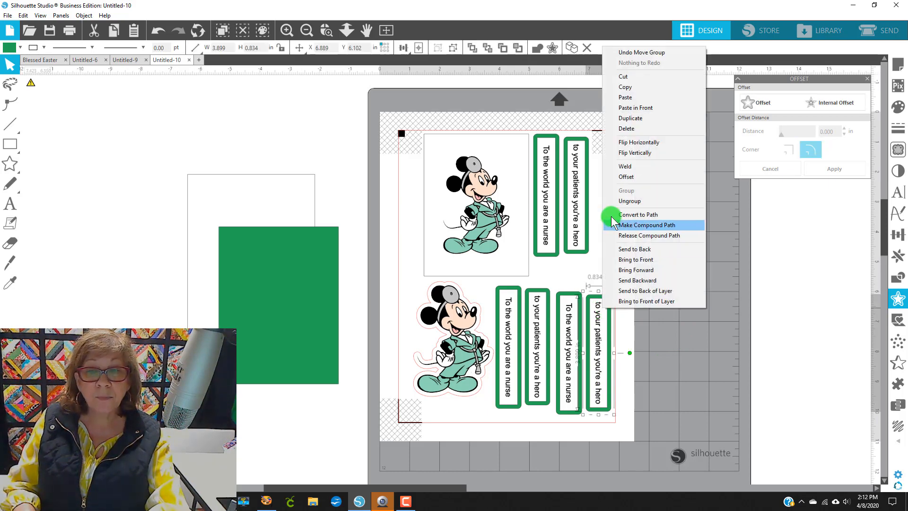
left_click(640, 203)
left_click(705, 237)
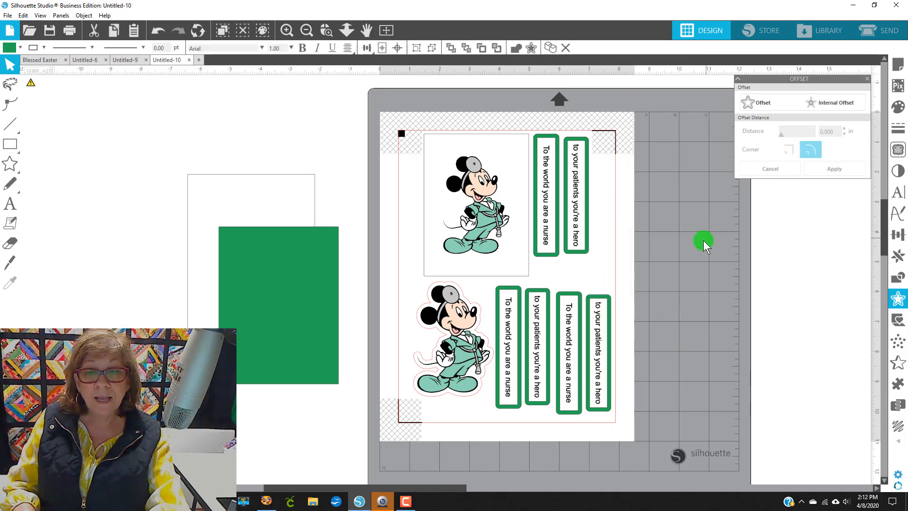
Step: Recolor the rightmost frame's border pink
left_click(603, 296)
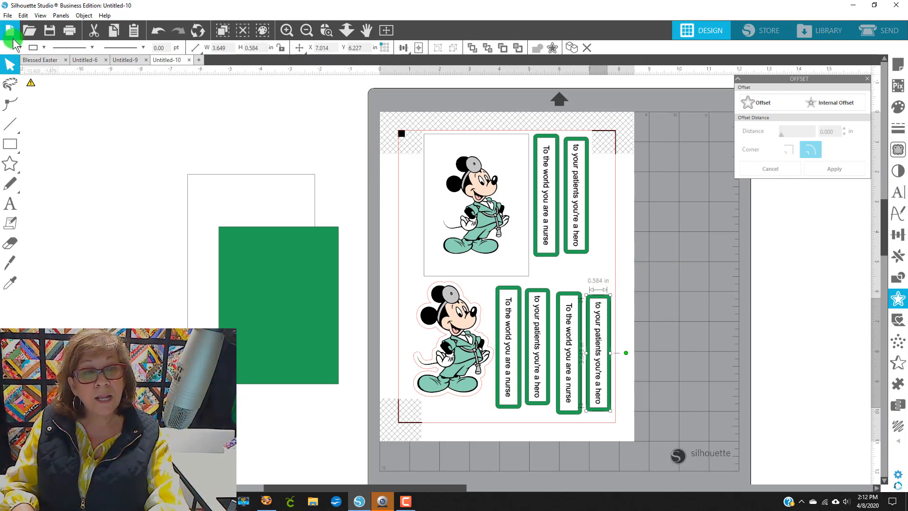
left_click(695, 232)
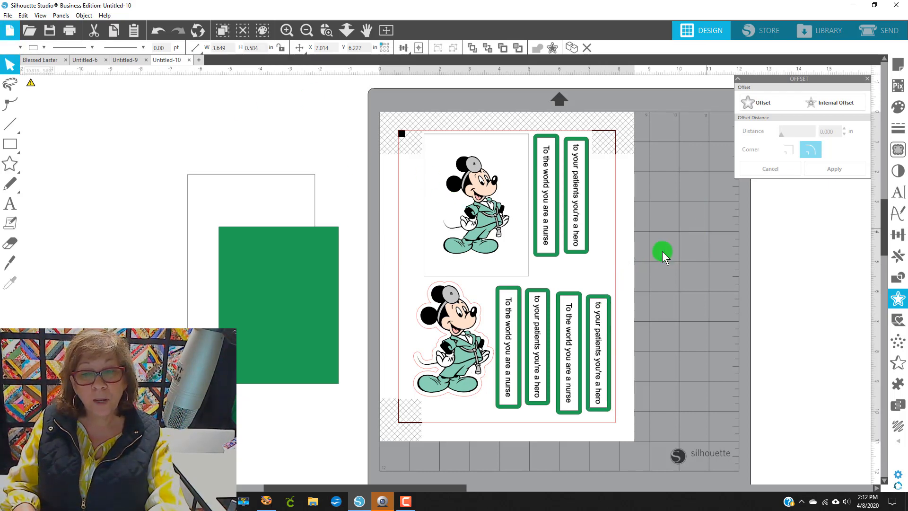
left_click(602, 290)
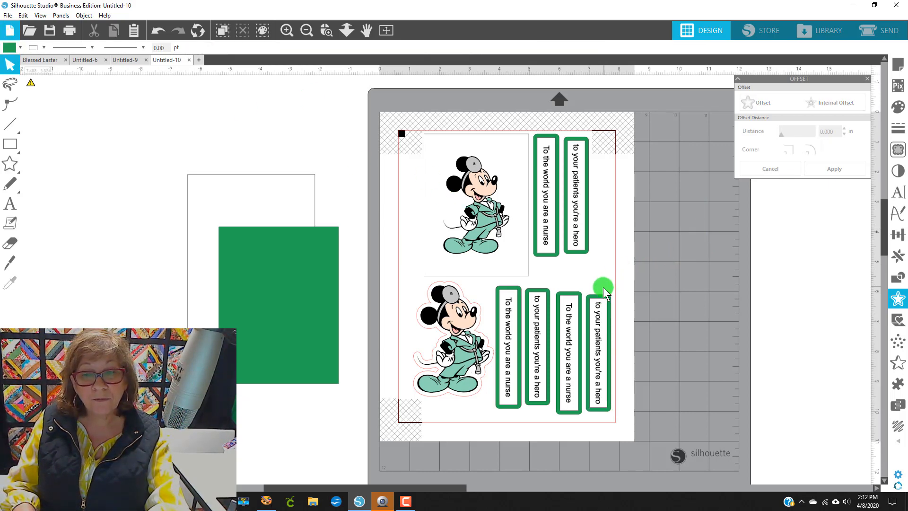
left_click(14, 49)
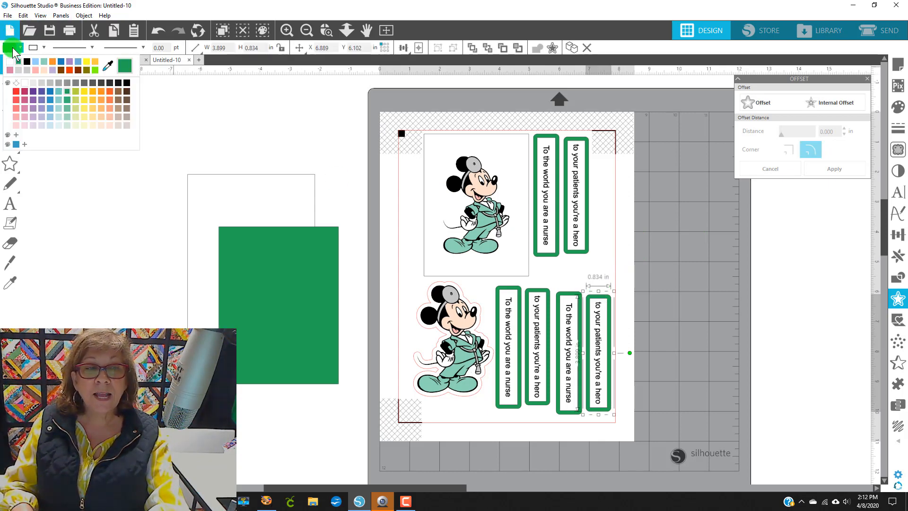
left_click(15, 108)
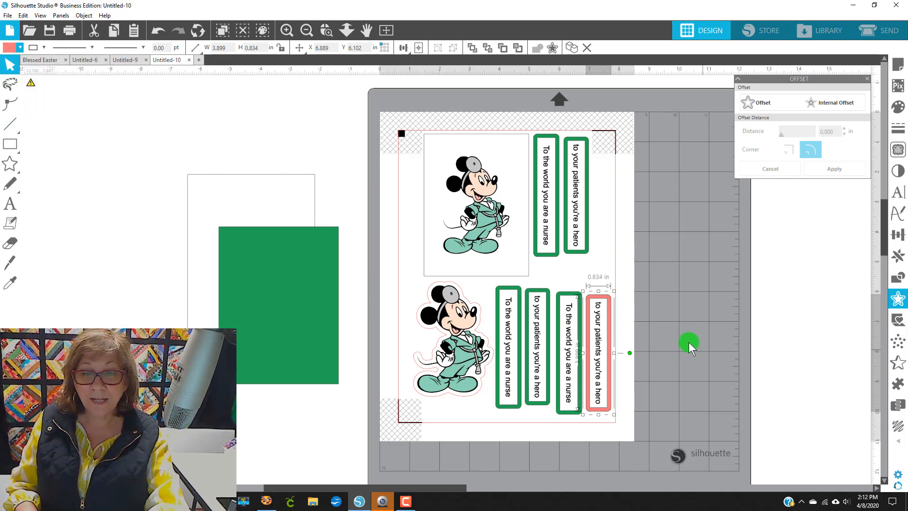
left_click(691, 341)
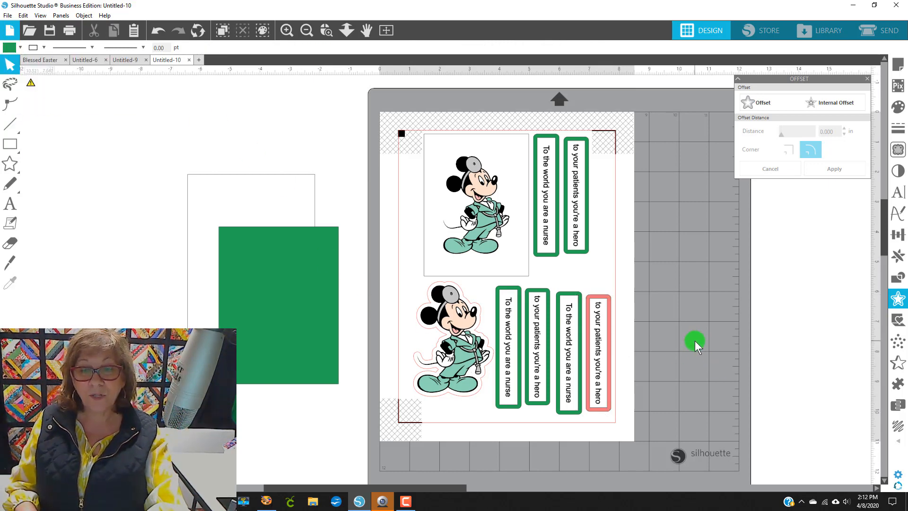
left_click(567, 294)
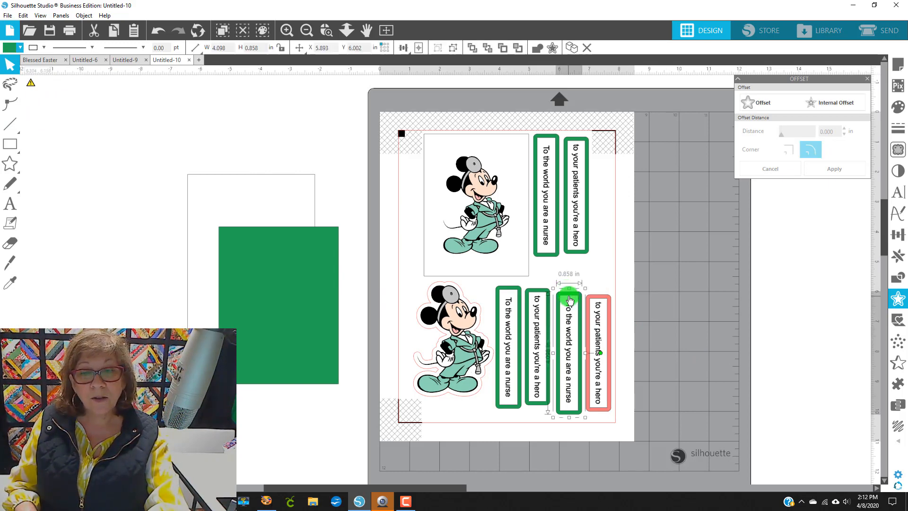
left_click(11, 49)
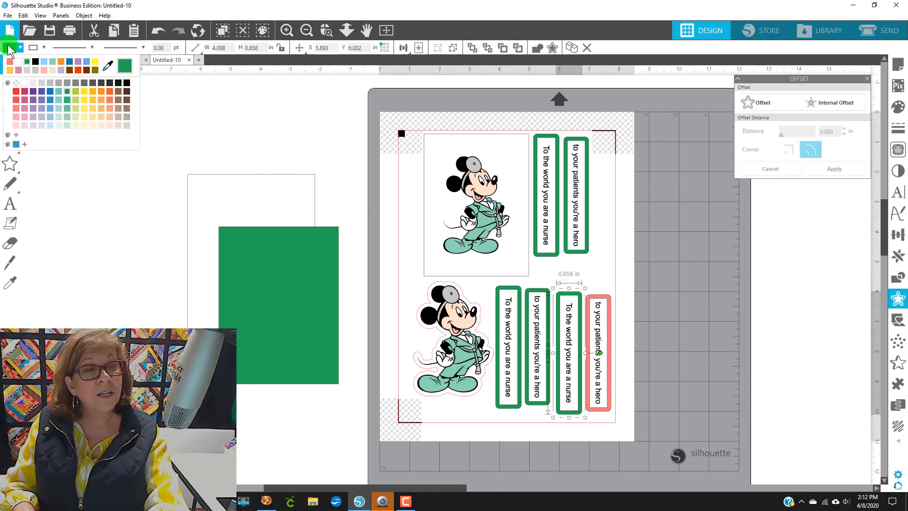
left_click(10, 64)
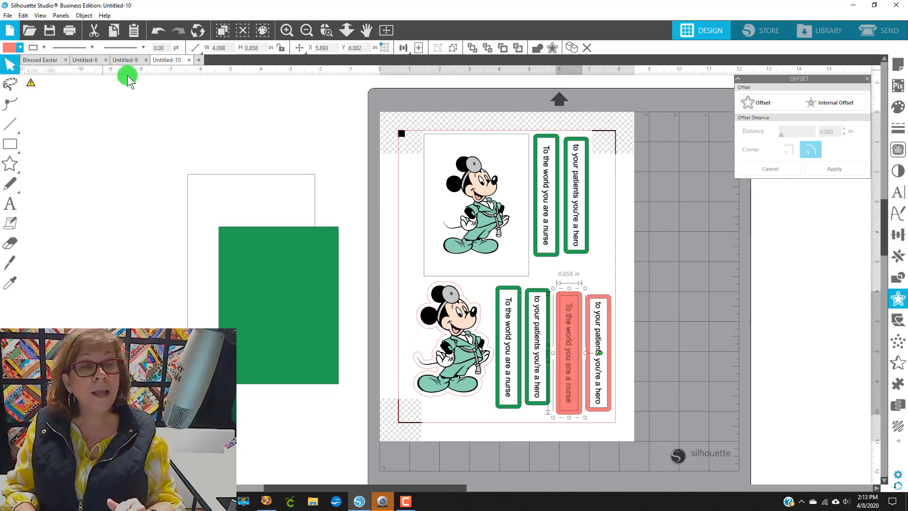
left_click(157, 33)
Step: Ungroup the third frame, 'To the world you are a nurse'
left_click(567, 304)
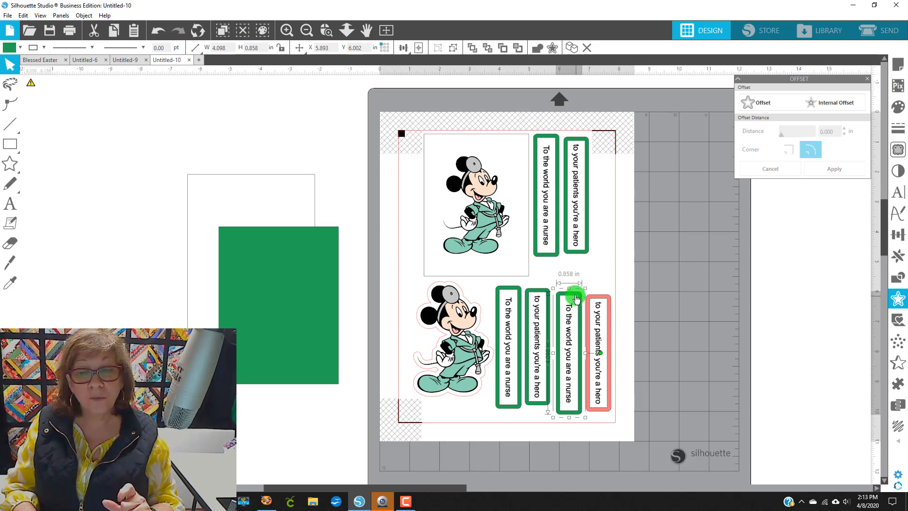
right_click(569, 294)
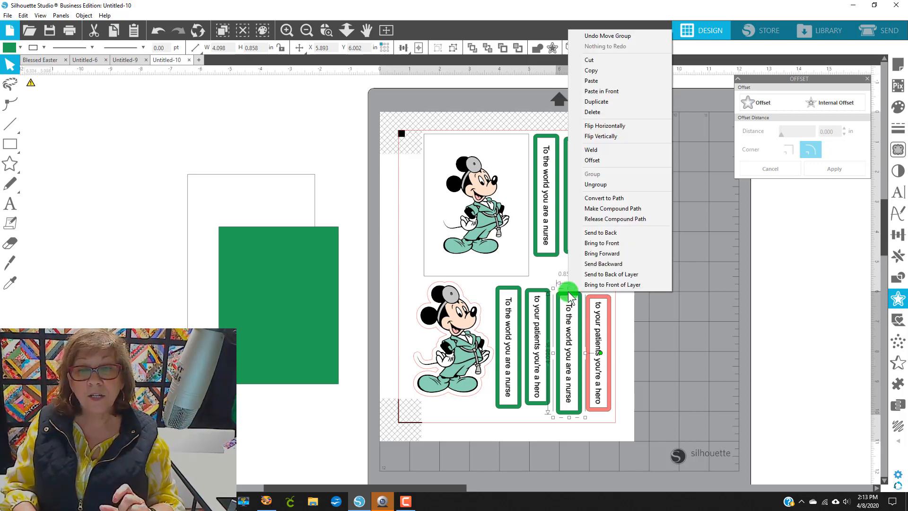
left_click(591, 191)
left_click(681, 222)
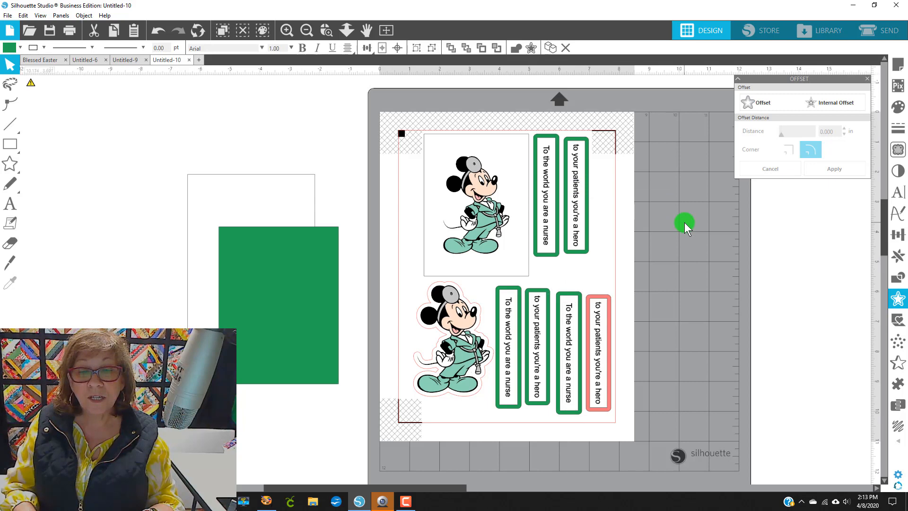
Step: Recolor the third frame's border pink
left_click(566, 287)
left_click(14, 46)
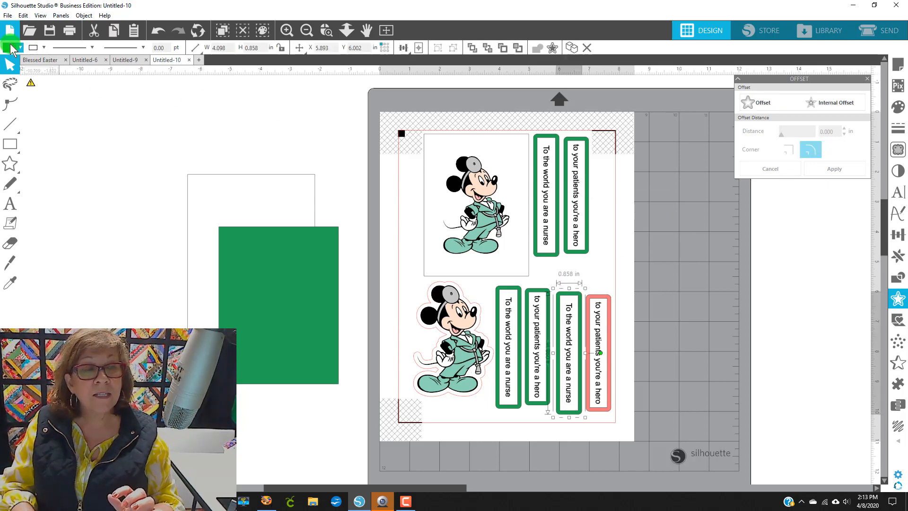
left_click(8, 63)
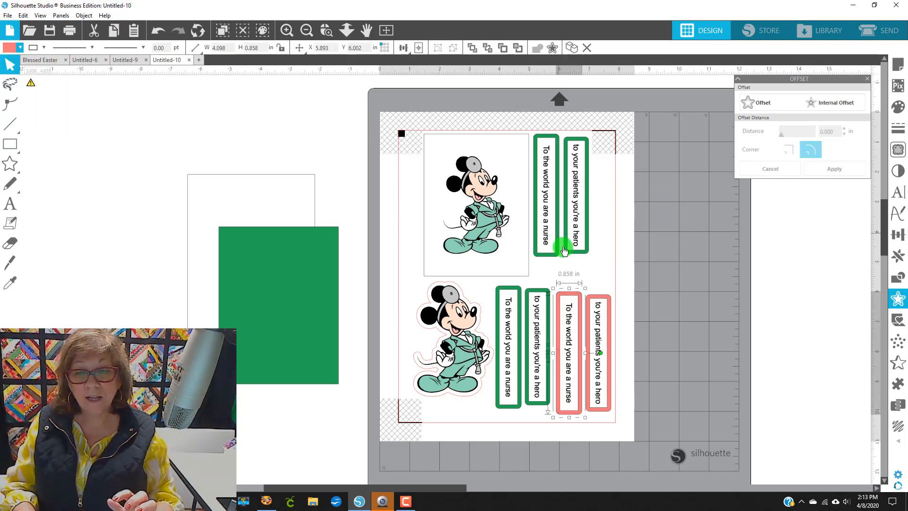
left_click(634, 278)
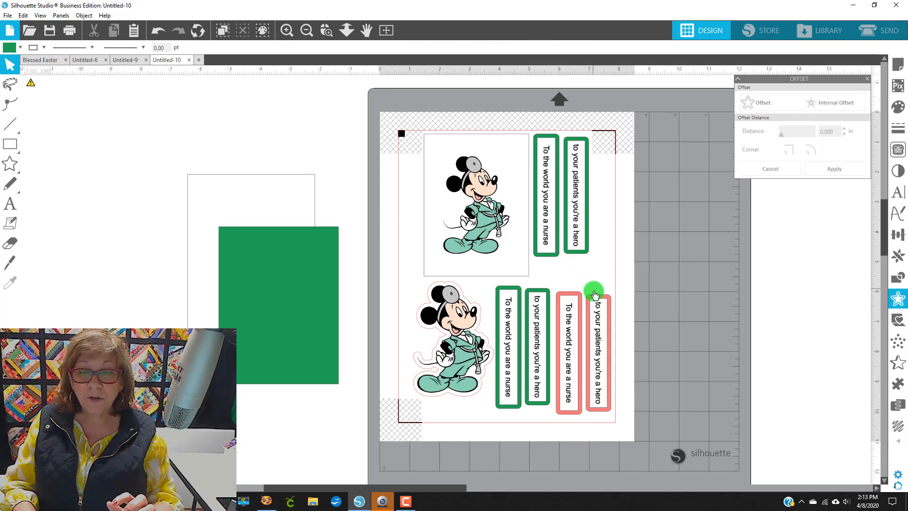
Step: Regroup the rightmost pink frame's border and text
left_click(599, 305)
right_click(609, 323)
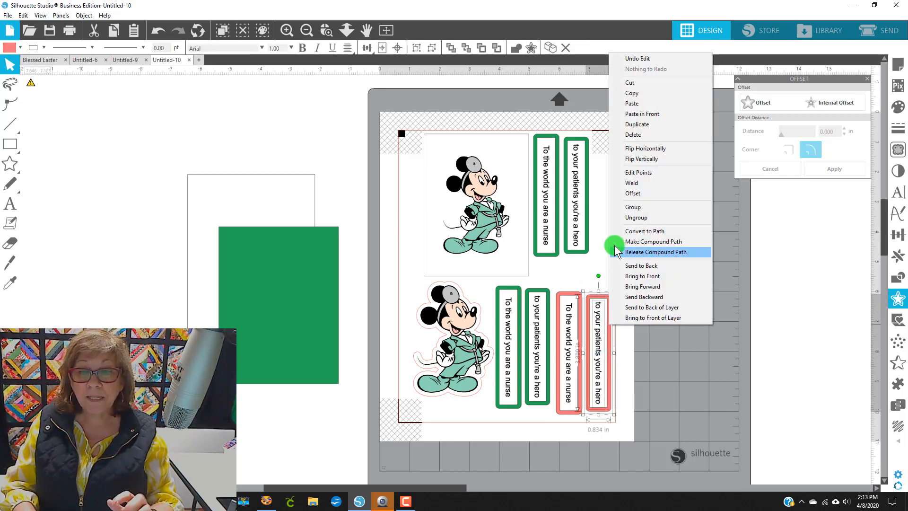
left_click(631, 209)
Step: Regroup the third pink frame's border and text
left_click_drag(563, 278, 564, 285)
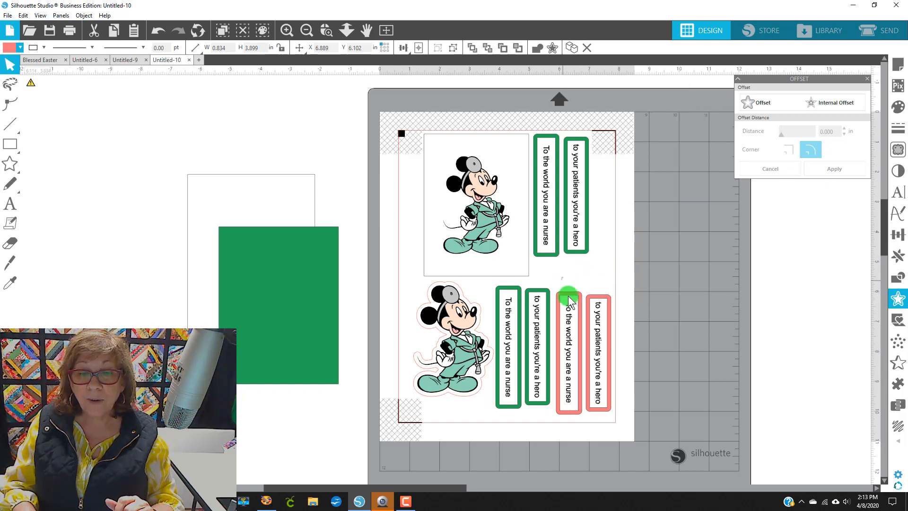
right_click(573, 307)
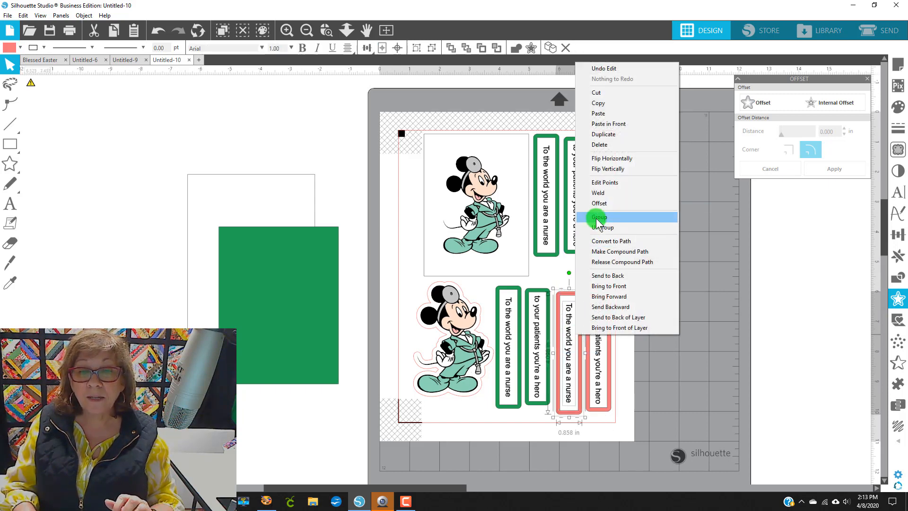
left_click(598, 218)
left_click(533, 304)
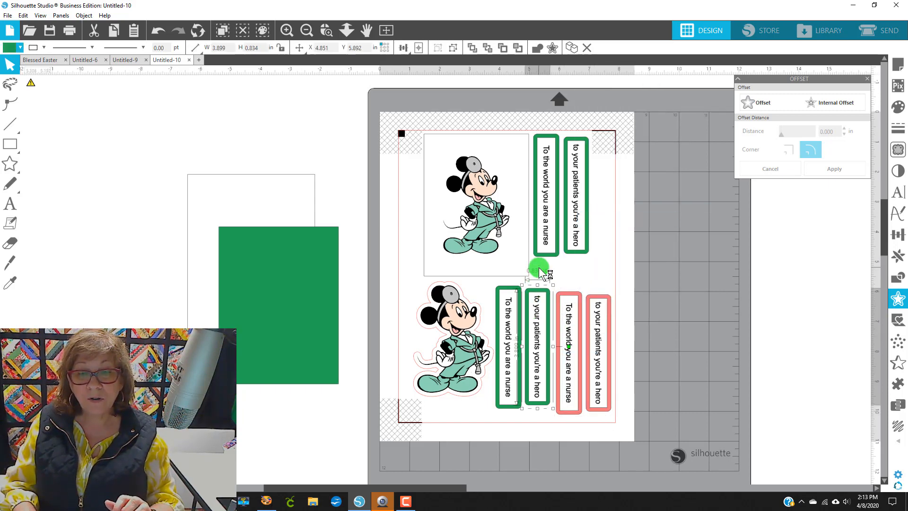
right_click(534, 317)
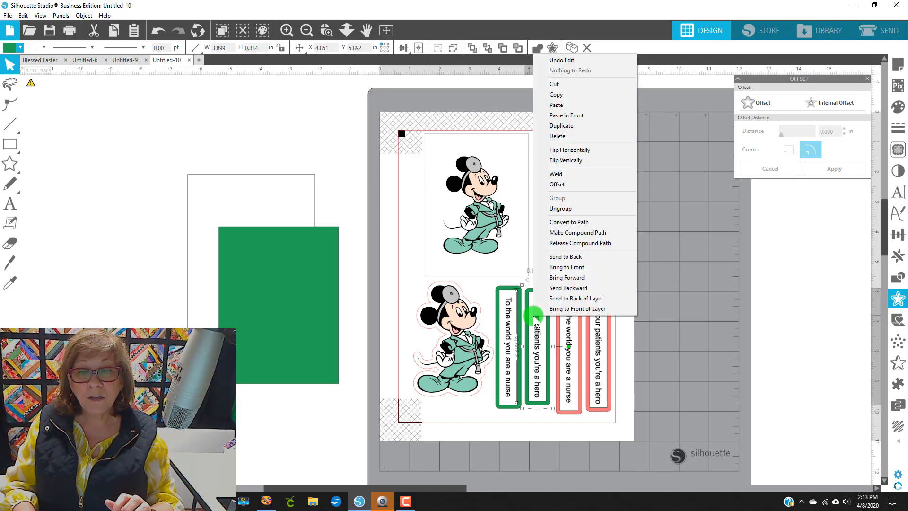
left_click(718, 296)
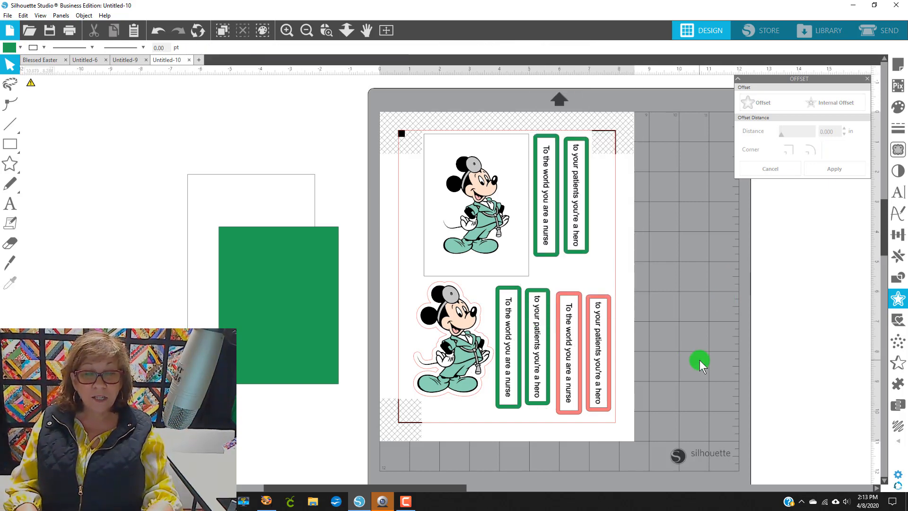
Step: Clear the line color of the Mickey sticker's white offset outline
left_click(435, 293)
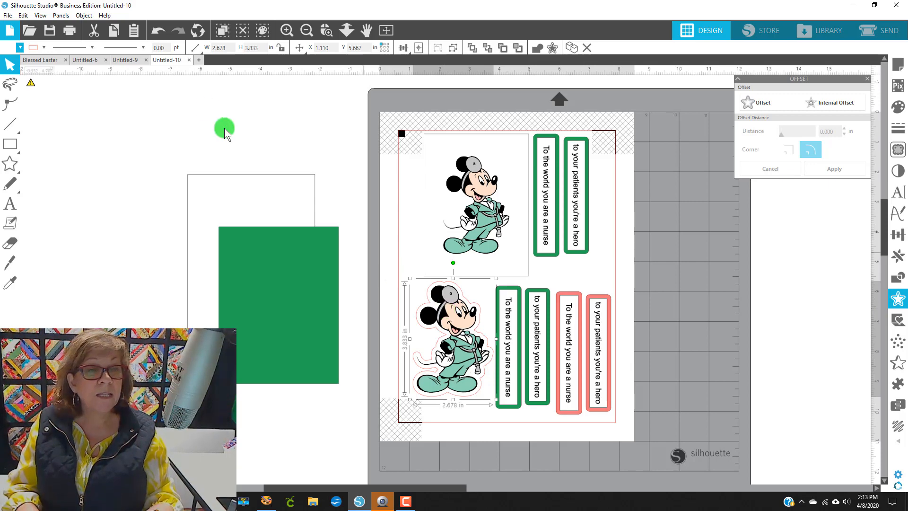
left_click(33, 48)
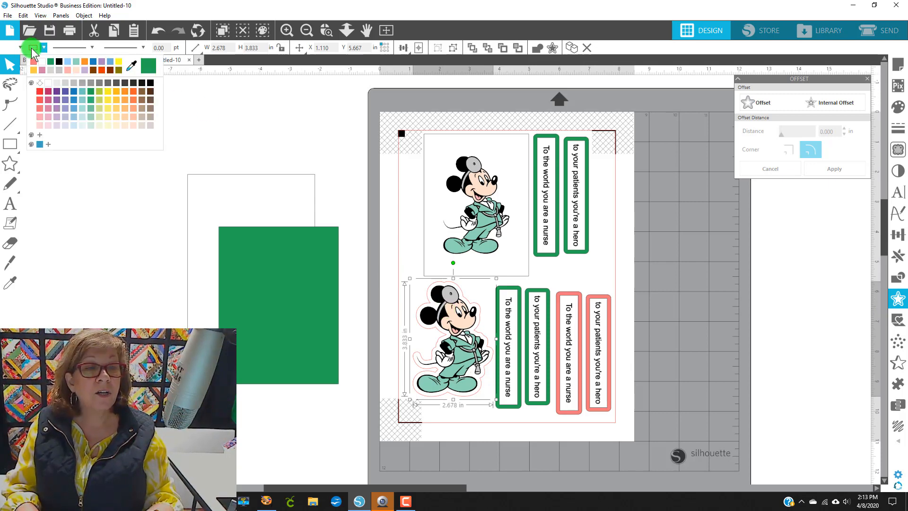
left_click(72, 81)
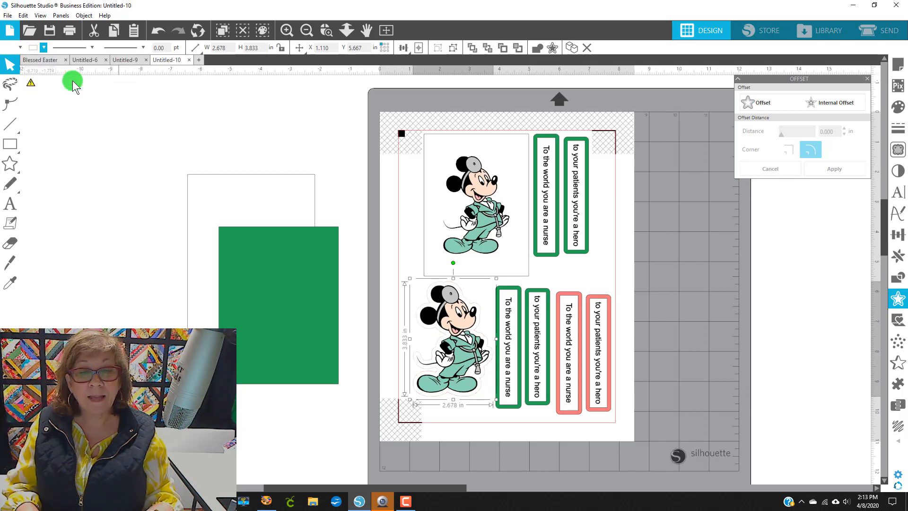
Step: Clear the line color of the rectangle framing the top Mickey
left_click(439, 211)
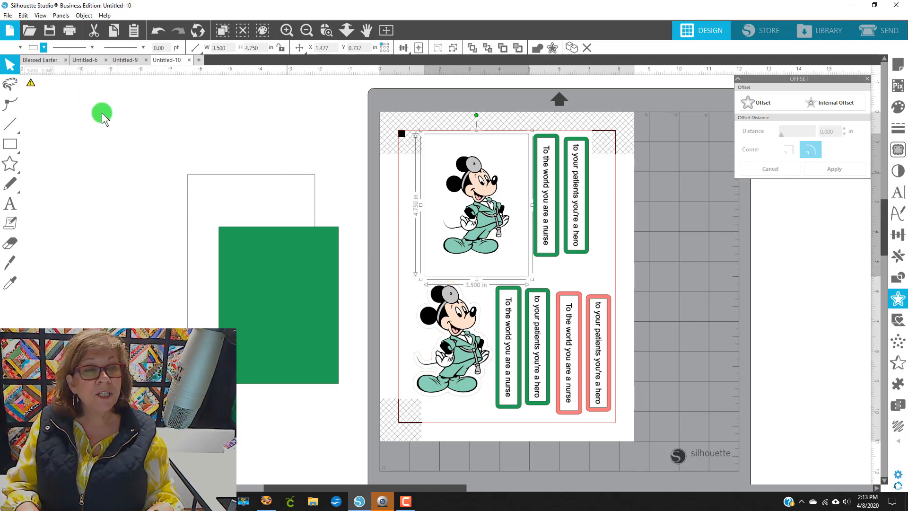
left_click(33, 48)
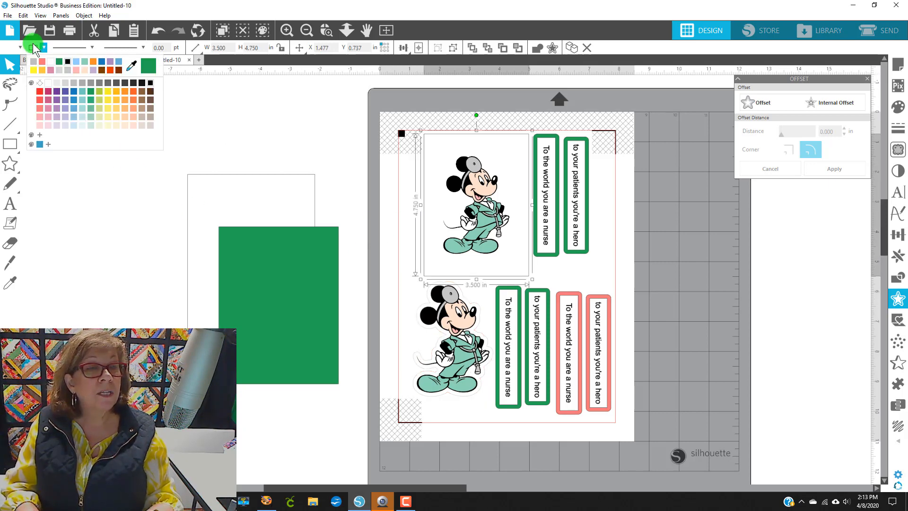
left_click(35, 70)
left_click(692, 208)
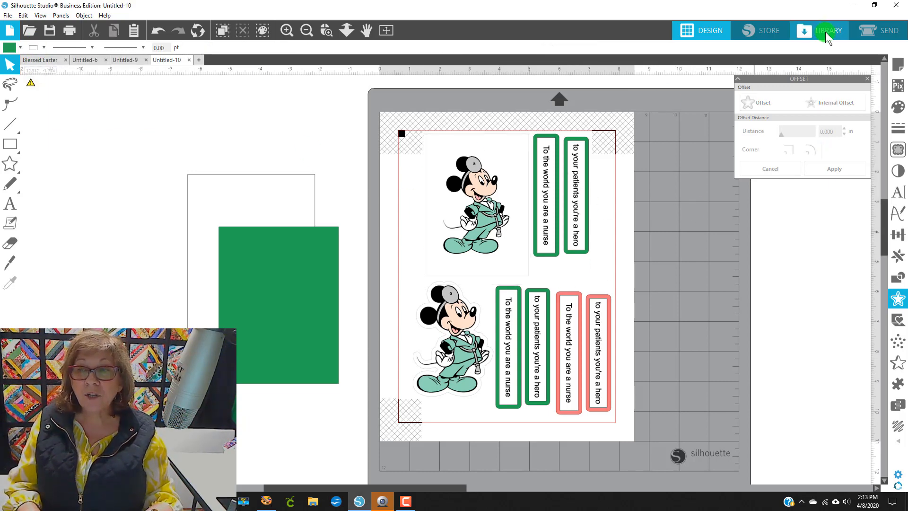
Step: Switch to the Send view, select every shape, and set them all to Cut Edge
left_click(890, 34)
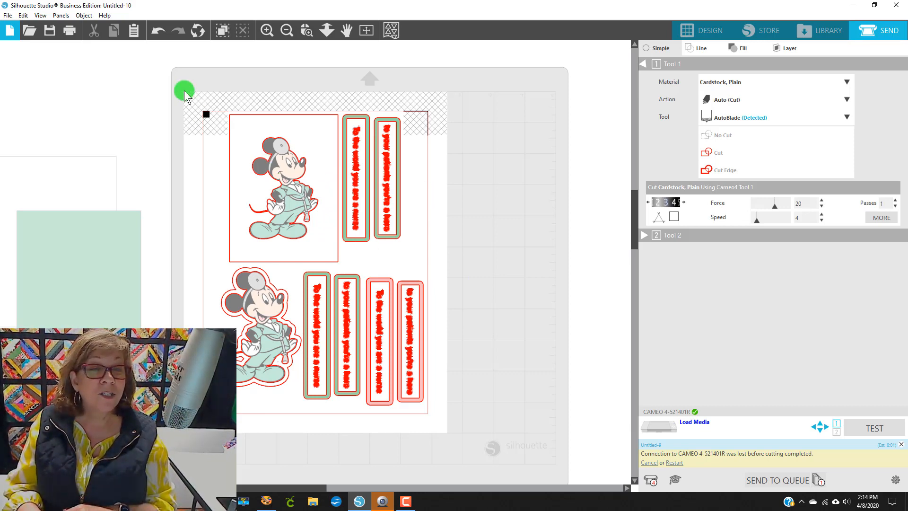
left_click_drag(203, 101, 475, 430)
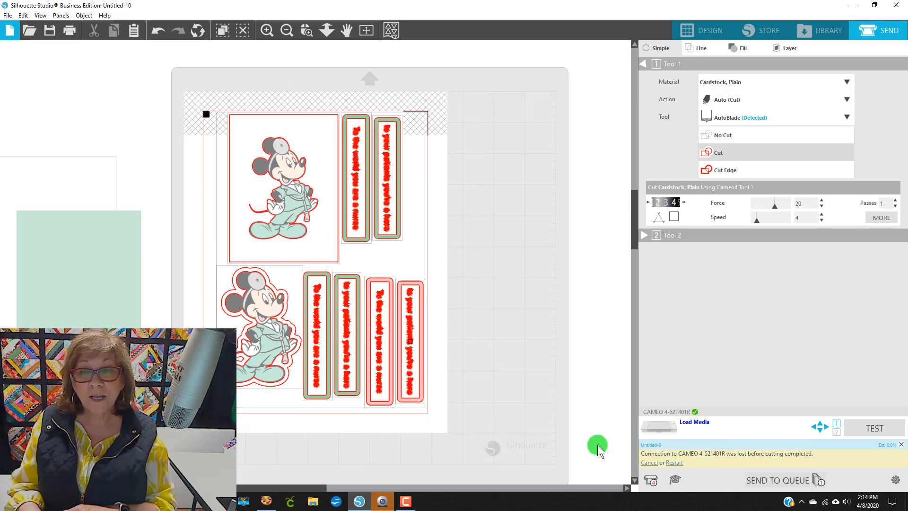
left_click(790, 172)
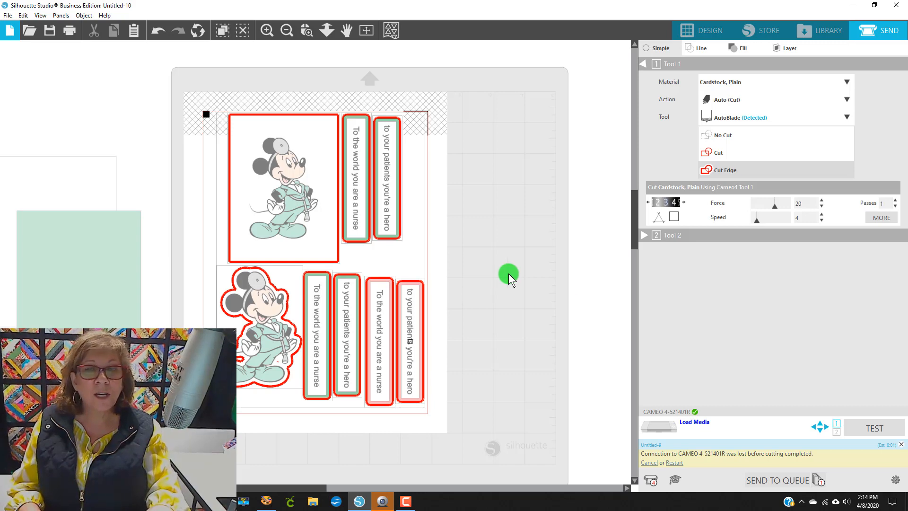
Step: Open the print preview to check the printed layout, then close it
left_click(8, 16)
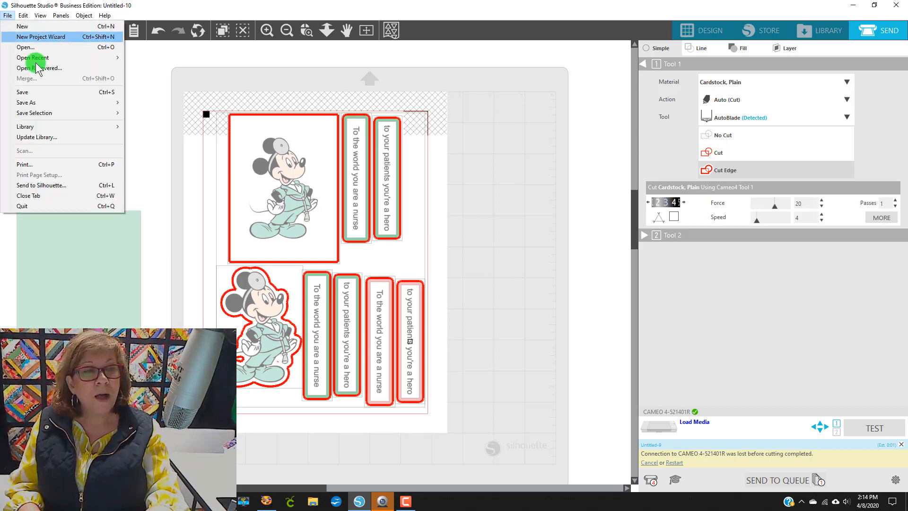
left_click(75, 164)
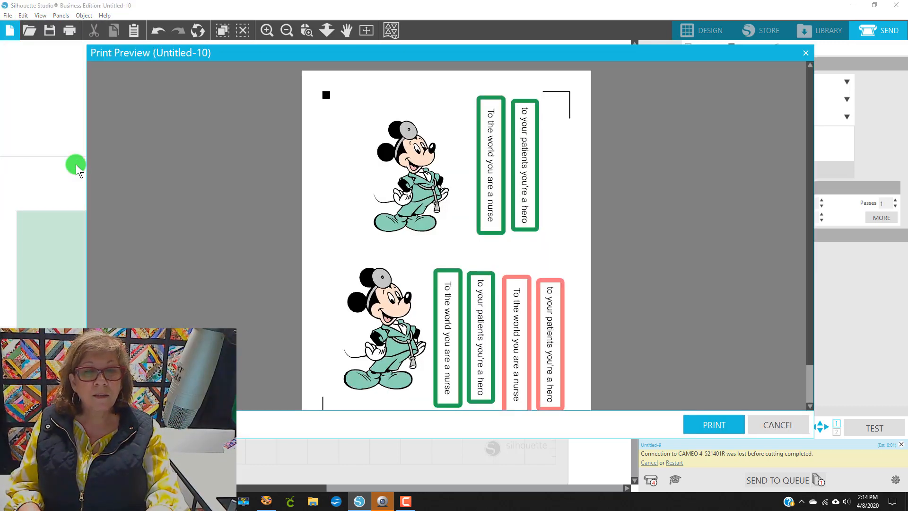
scroll(476, 260, "down", 2)
scroll(476, 293, "up", 2)
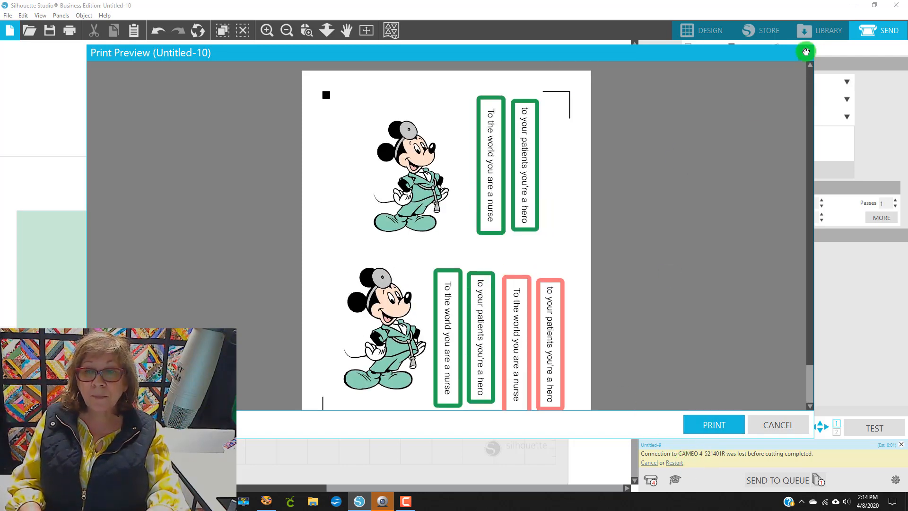
left_click(806, 55)
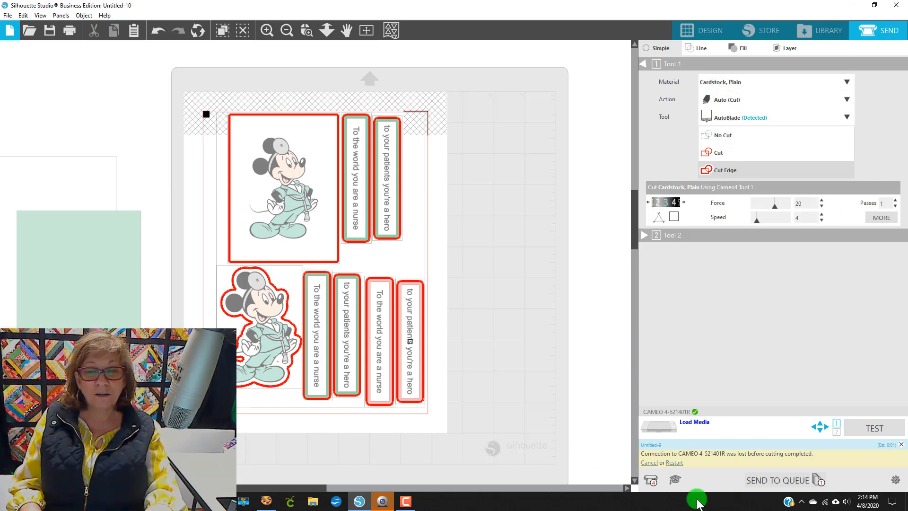
Step: Return to the design view and group all the layout elements together
left_click(692, 30)
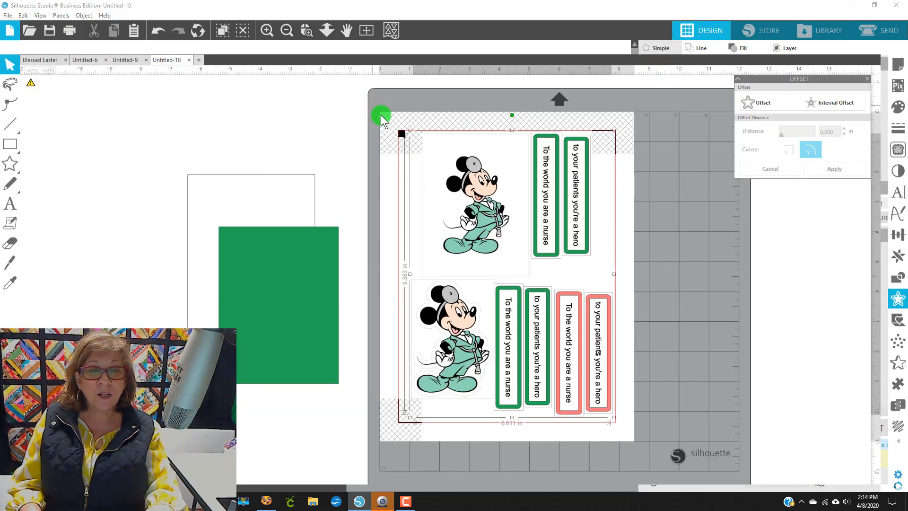
left_click_drag(365, 94, 648, 409)
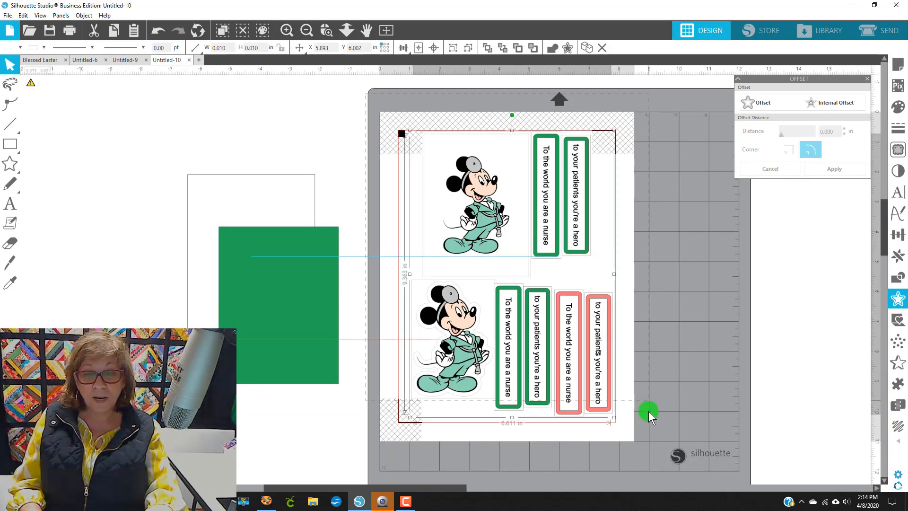
right_click(584, 397)
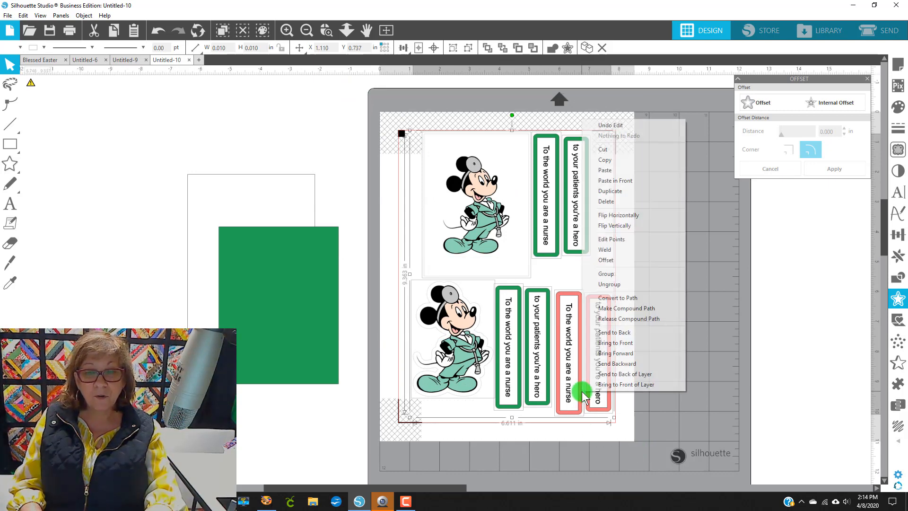
left_click(625, 275)
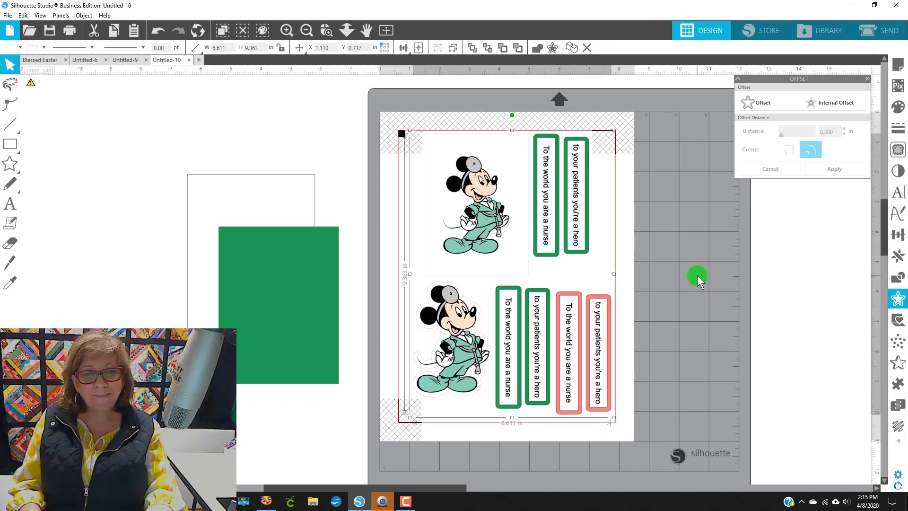
left_click(697, 275)
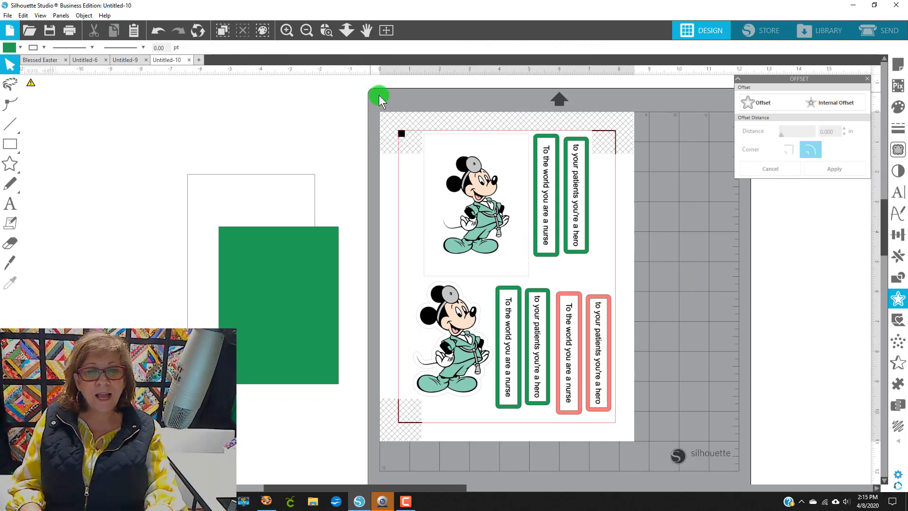
Step: Select the whole layout again and ungroup it
left_click_drag(379, 95, 645, 379)
right_click(585, 359)
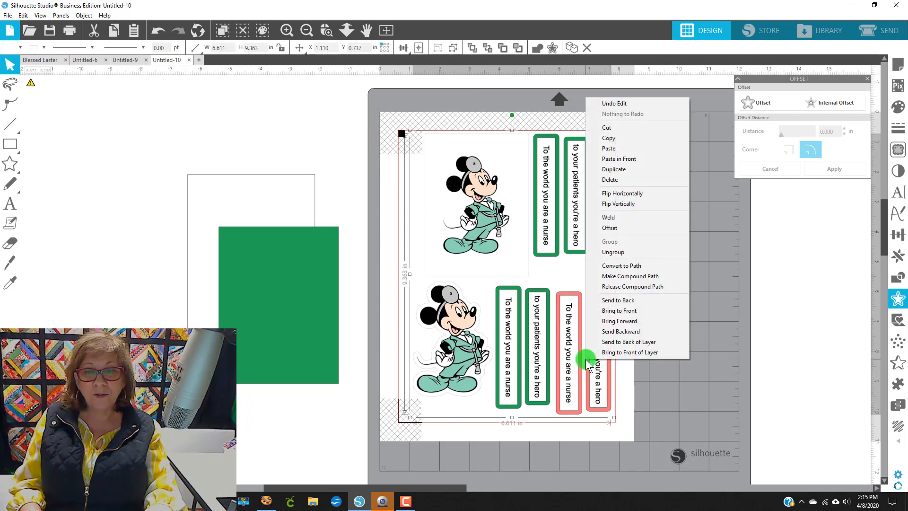
left_click(626, 249)
left_click(689, 266)
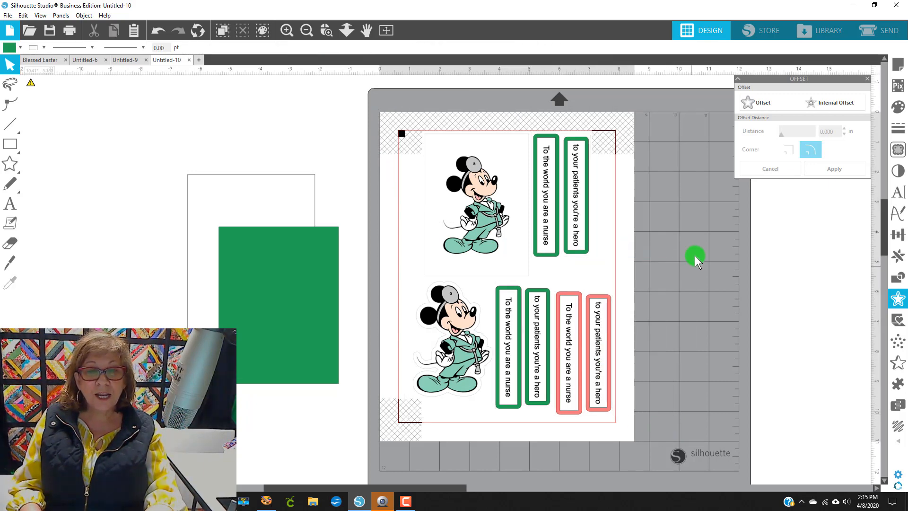
Step: Select the whole layout and save the selection to the hard drive under the name mick
left_click_drag(372, 103, 689, 440)
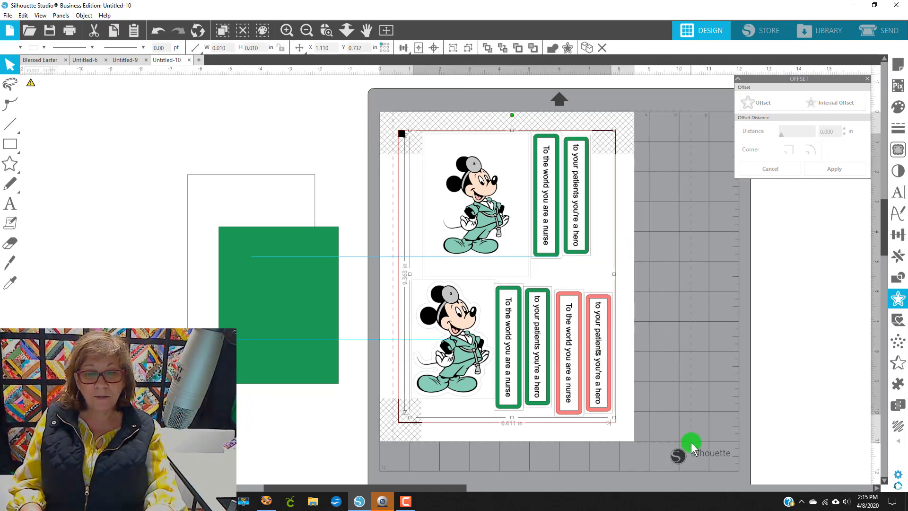
left_click(7, 16)
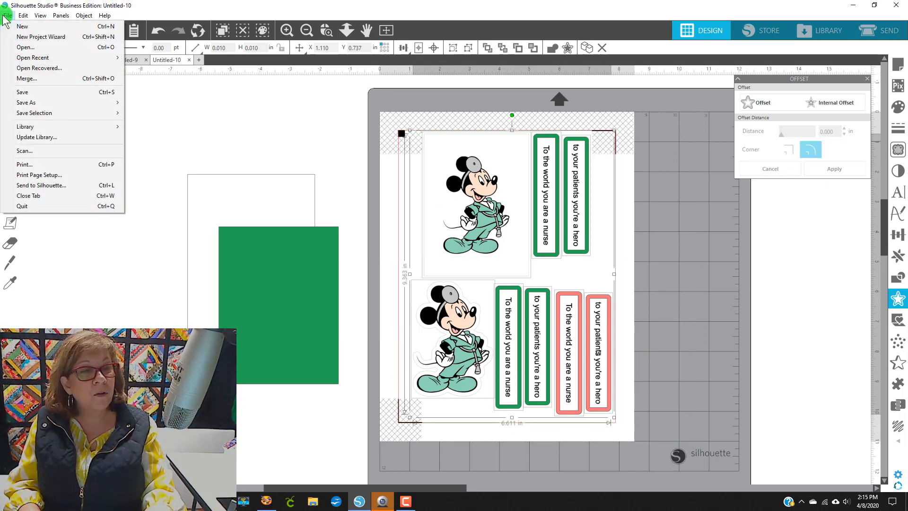
mouse_move(64, 112)
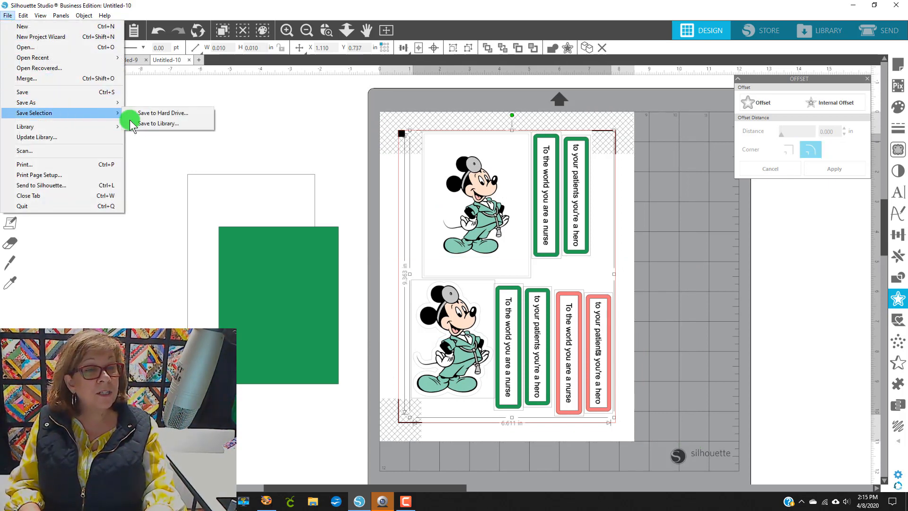
left_click(179, 114)
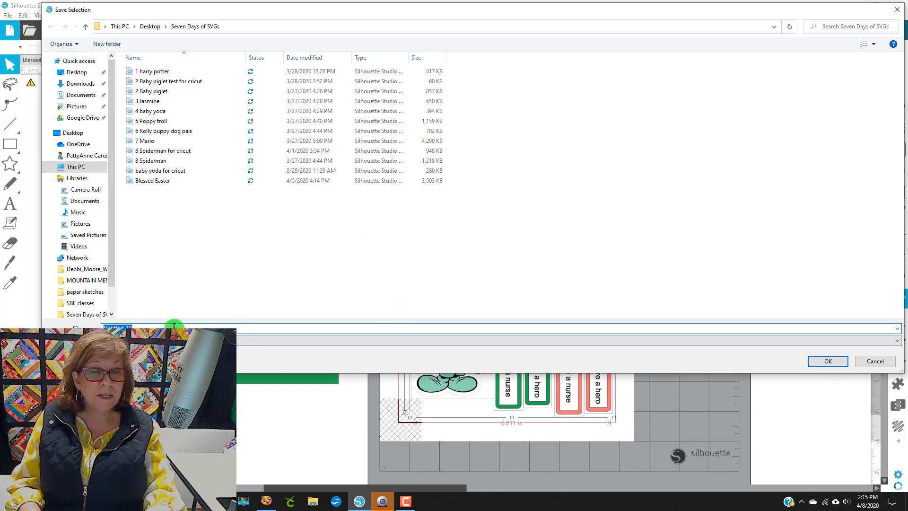
type("mick")
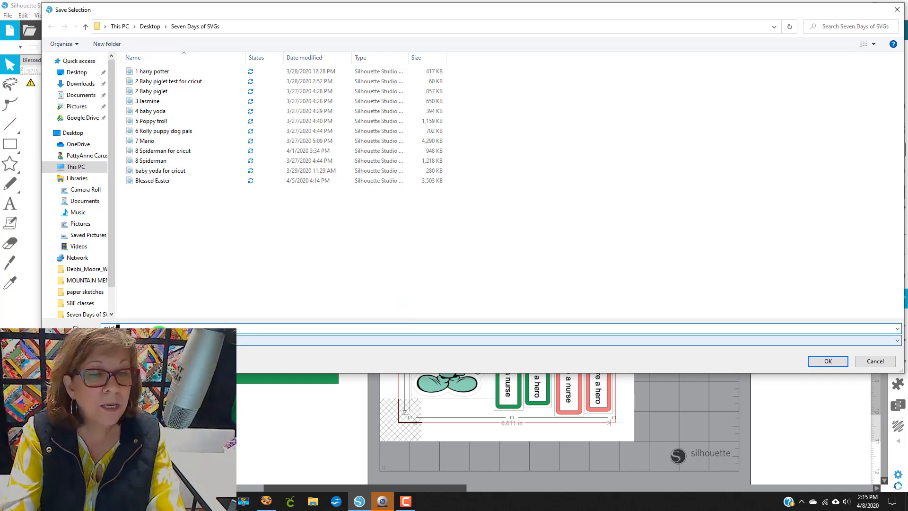
type("e")
key("BackSpace")
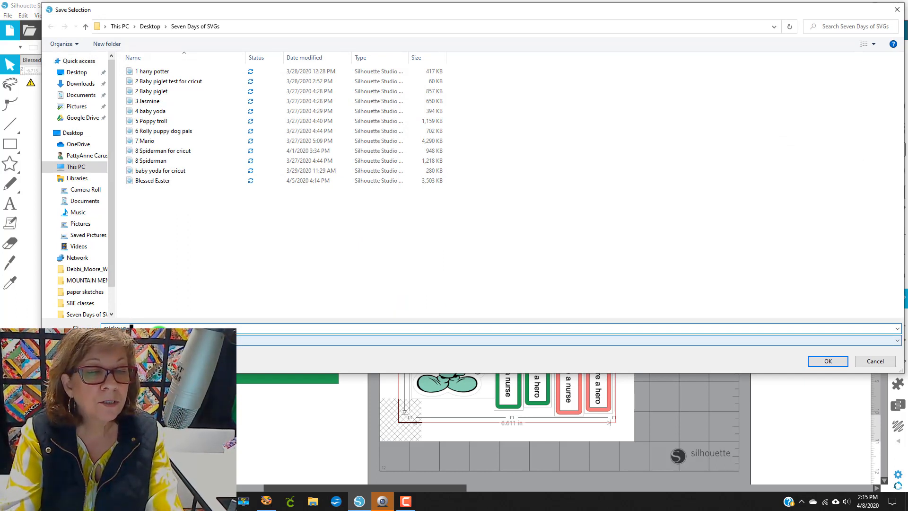
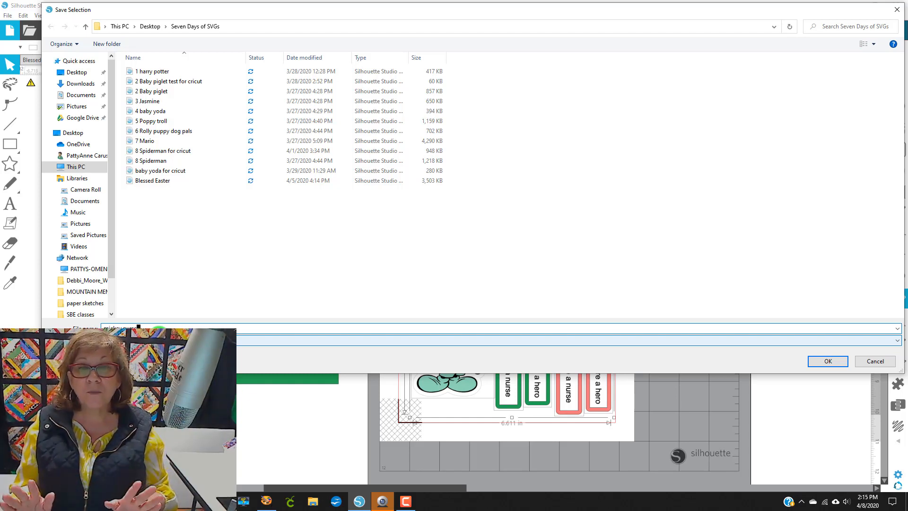
Step: Close the save dialog and reselect the entire card layout
left_click(103, 325)
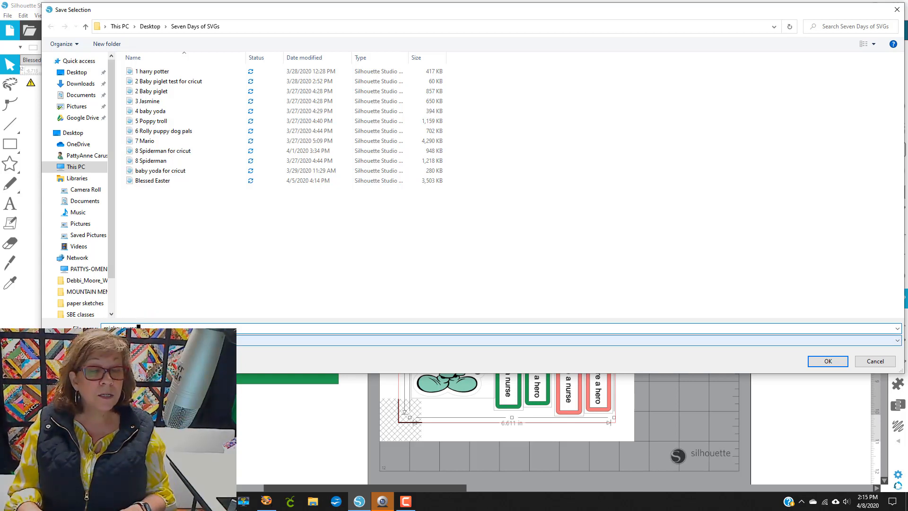
left_click(895, 11)
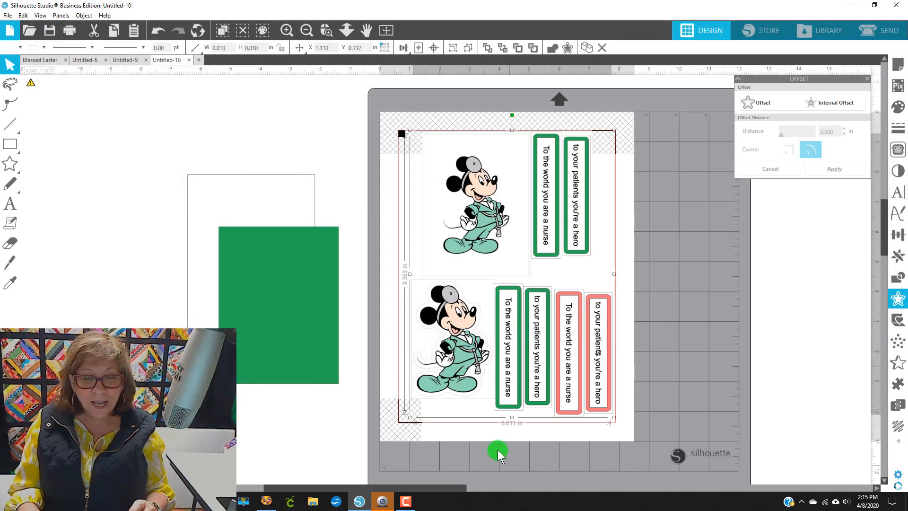
left_click(636, 403)
left_click_drag(394, 135, 601, 408)
left_click(655, 393)
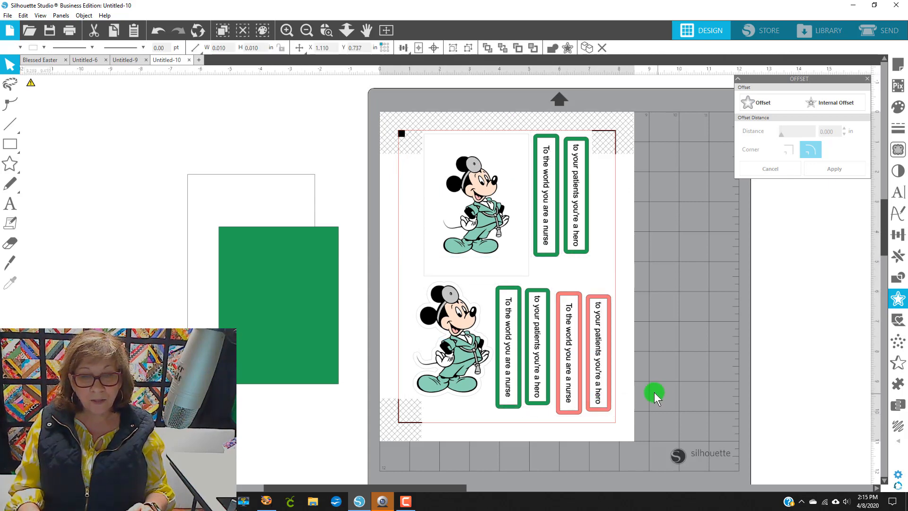
left_click(540, 364)
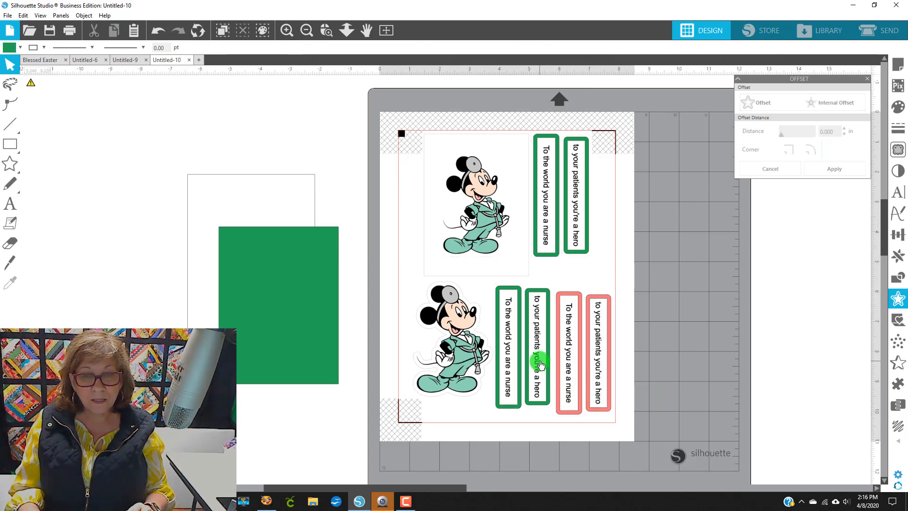
left_click_drag(384, 115, 640, 449)
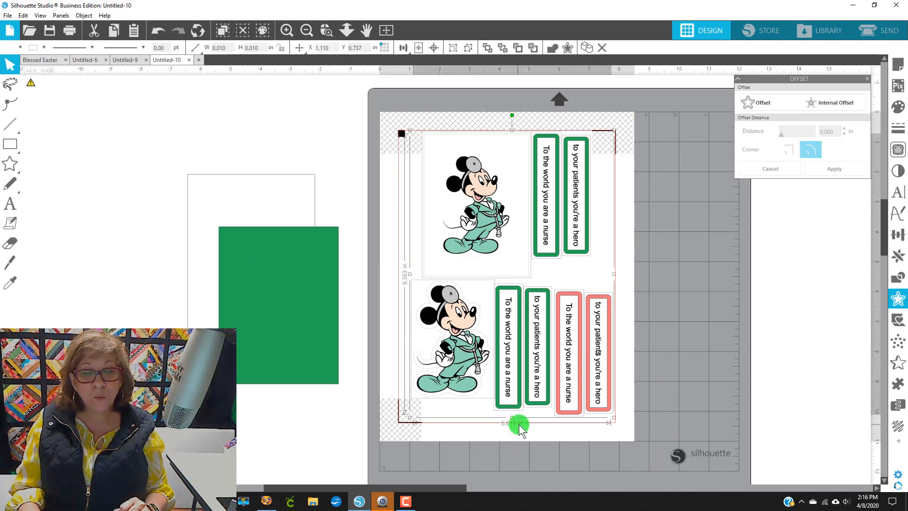
Step: Save the selection to the hard drive as a JPG file named 6.611 mickey nurse
left_click(8, 16)
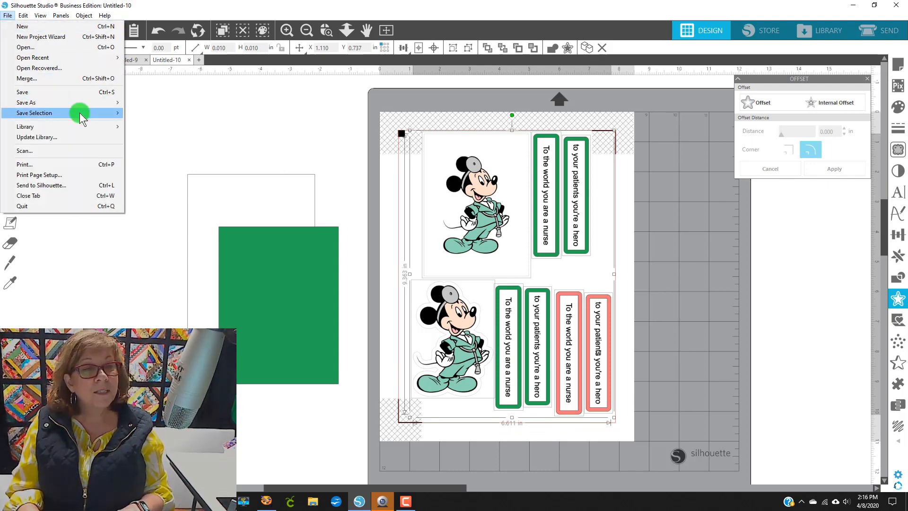
mouse_move(80, 117)
left_click(172, 115)
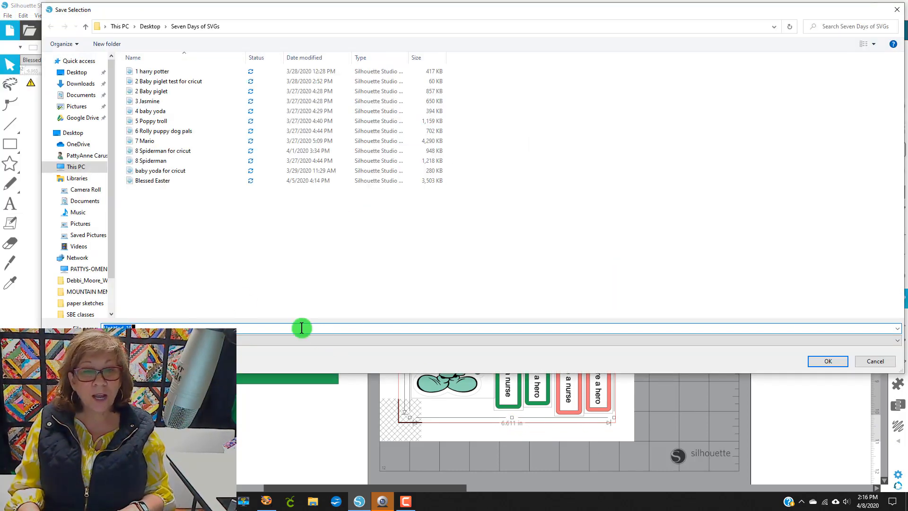
type("6.611 mickey nurse")
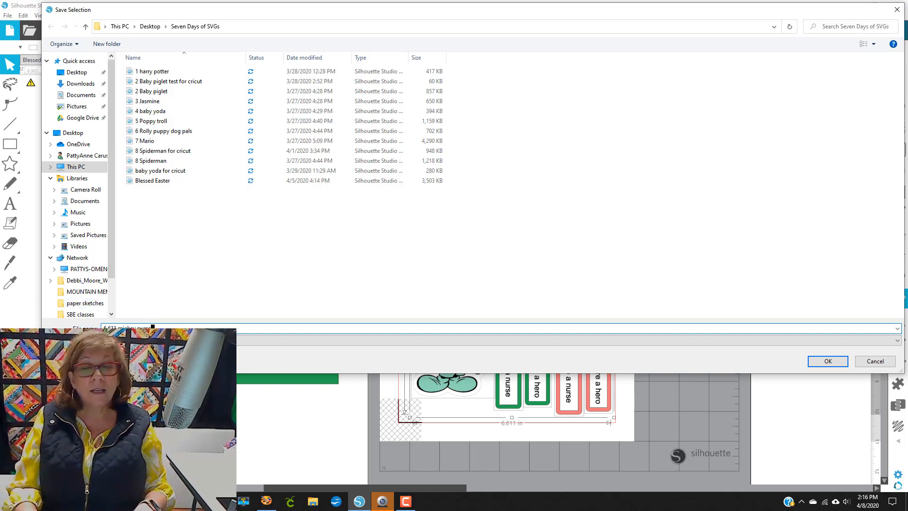
left_click(839, 361)
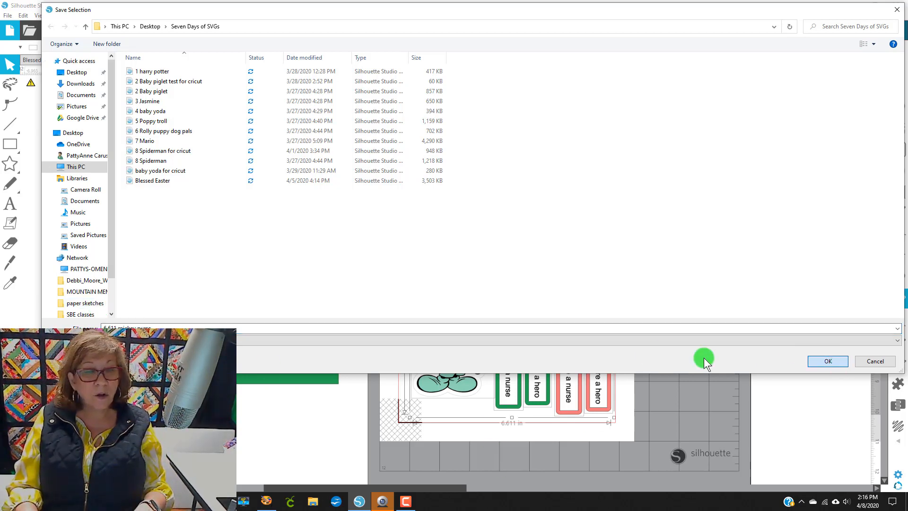
left_click(287, 339)
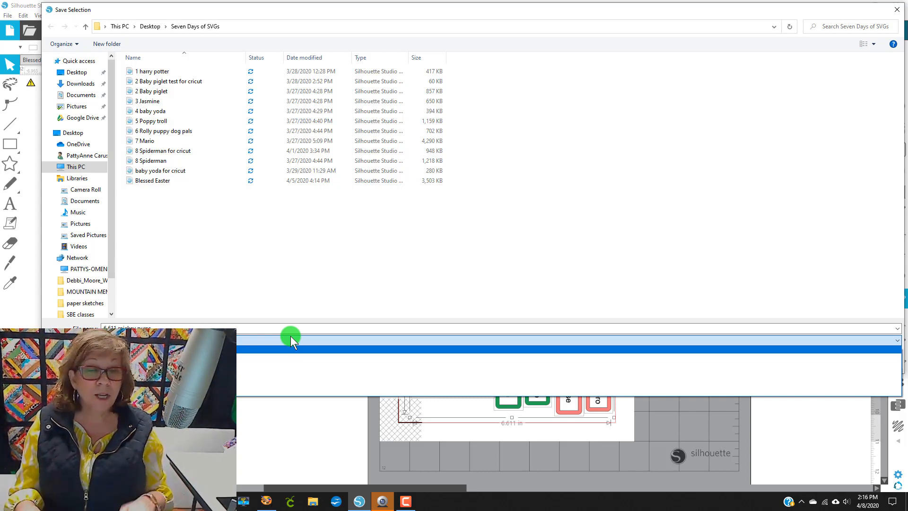
key("Return")
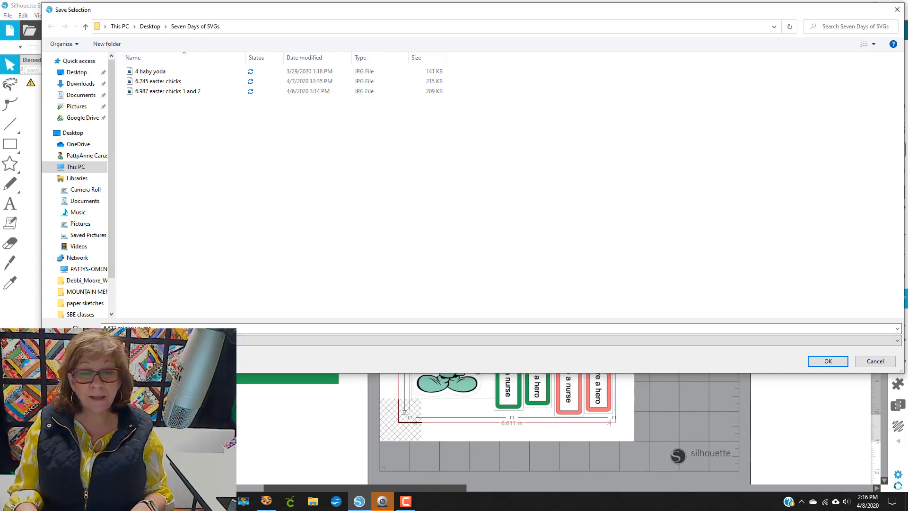
left_click(823, 361)
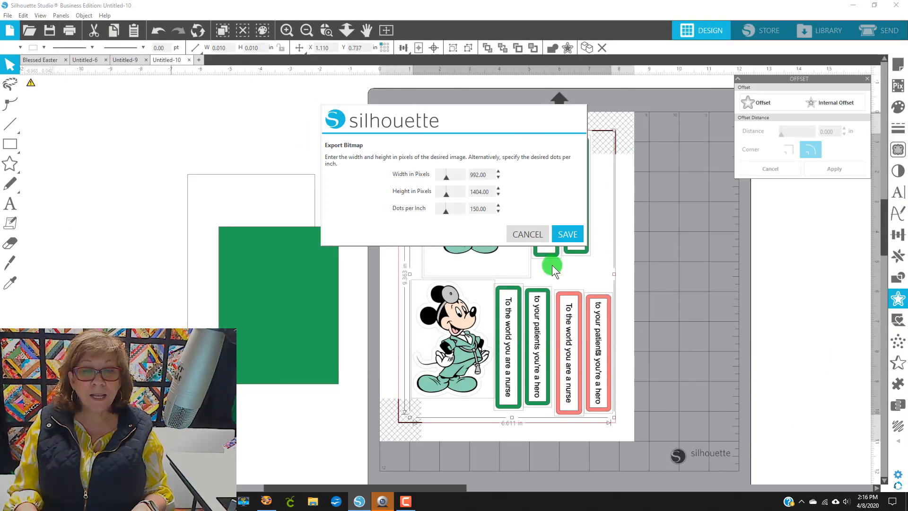
left_click(567, 235)
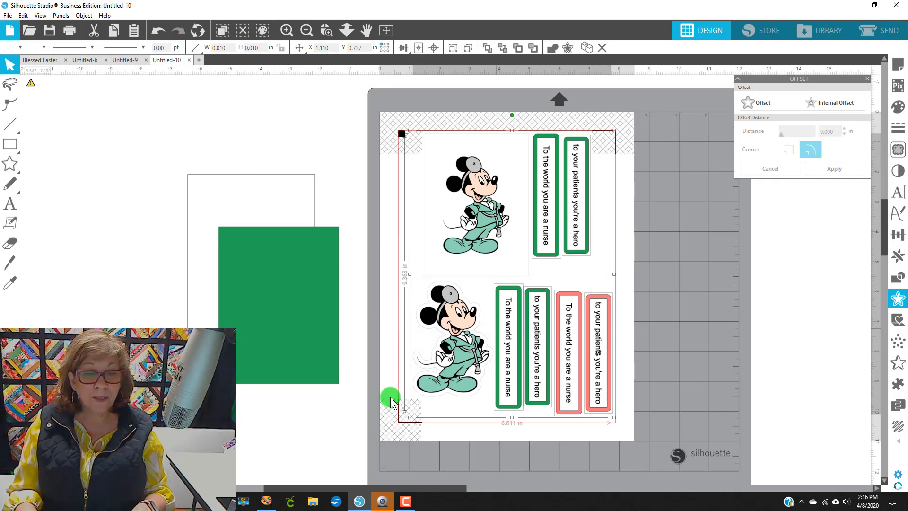
Step: Switch to Cricut Design Space and start a new project
left_click(290, 502)
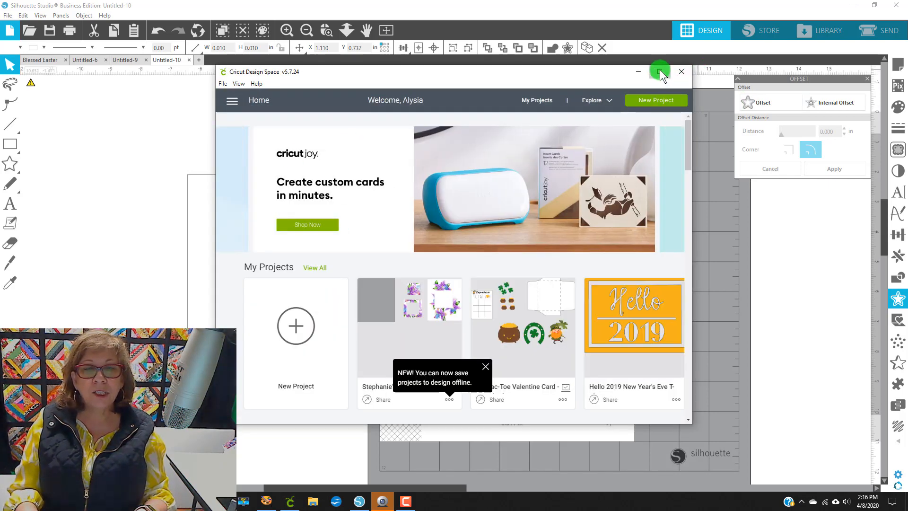
left_click(660, 72)
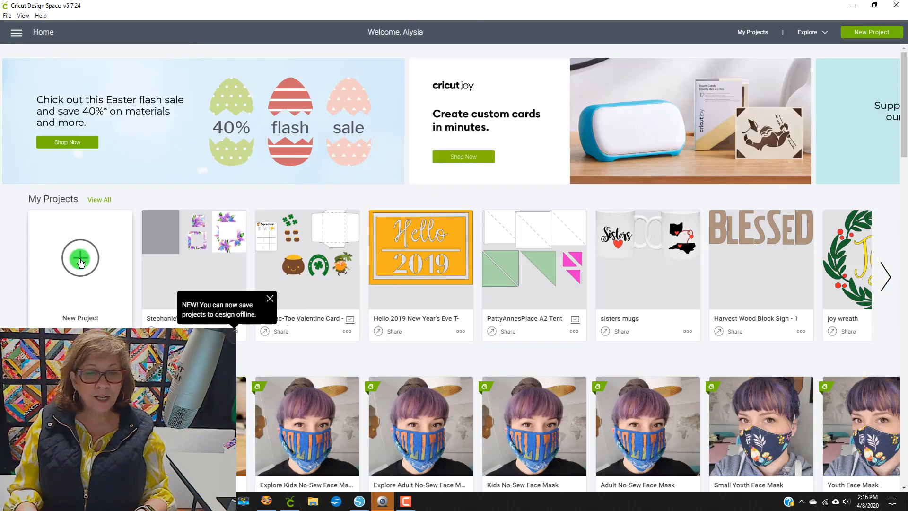
left_click(81, 259)
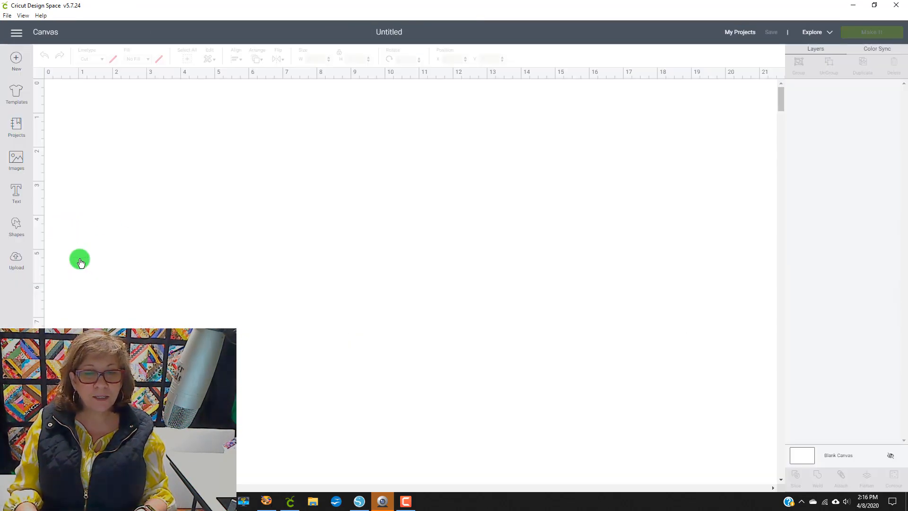
Step: Upload the 6.611 mickey nurse image file from the Seven Days of SVGs folder
left_click(24, 261)
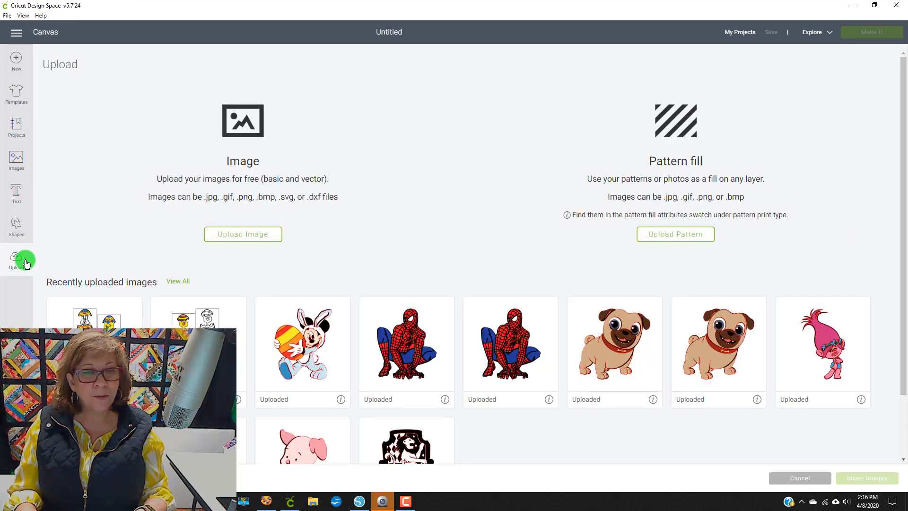
left_click(250, 235)
left_click(468, 254)
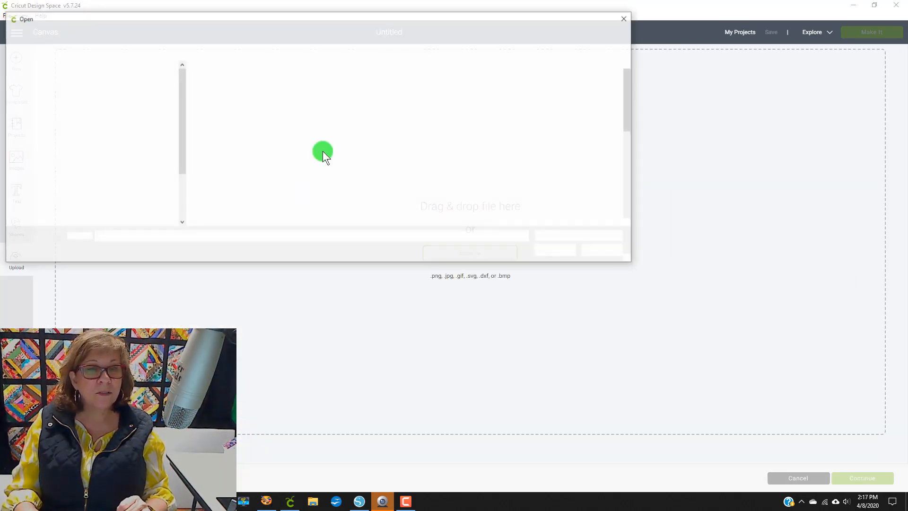
scroll(356, 113, "down", 4)
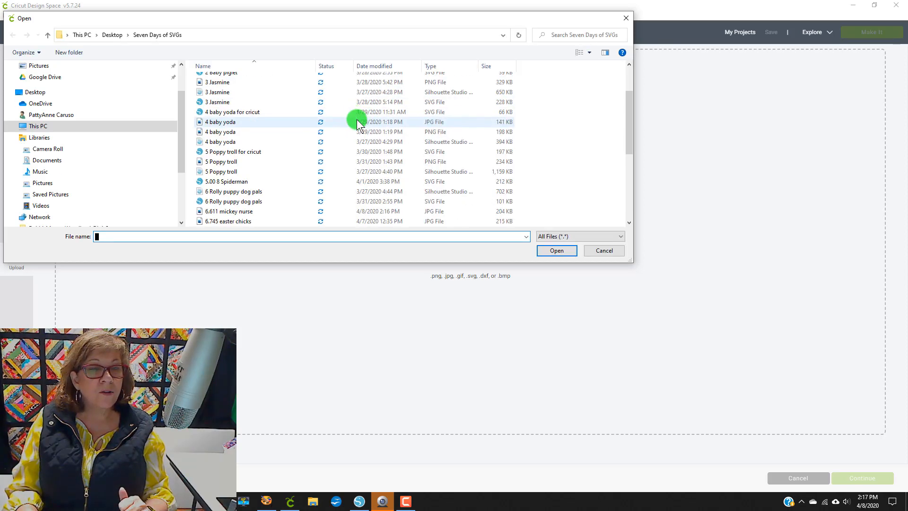
scroll(354, 120, "down", 3)
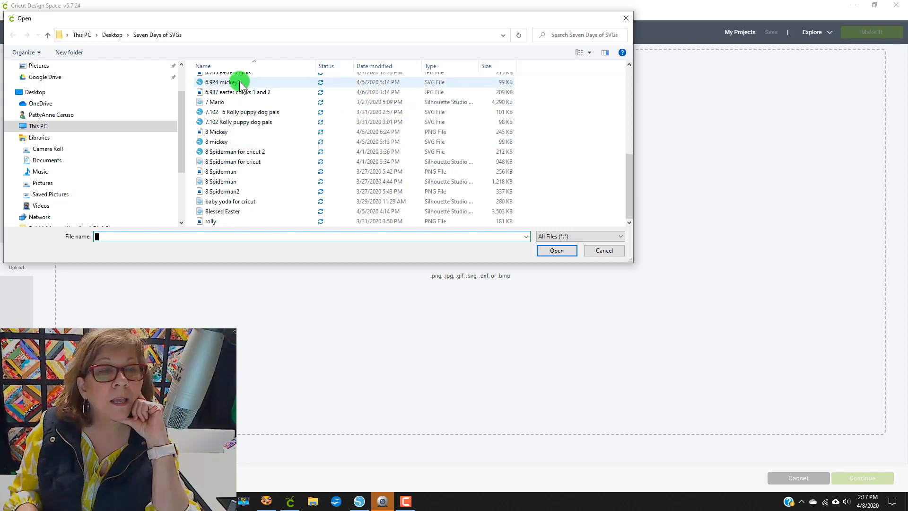
scroll(244, 119, "up", 1)
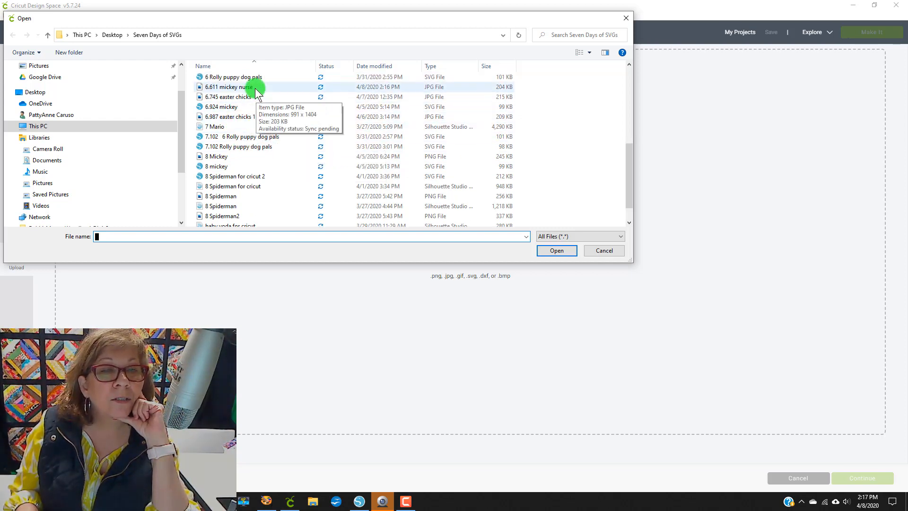
left_click(233, 87)
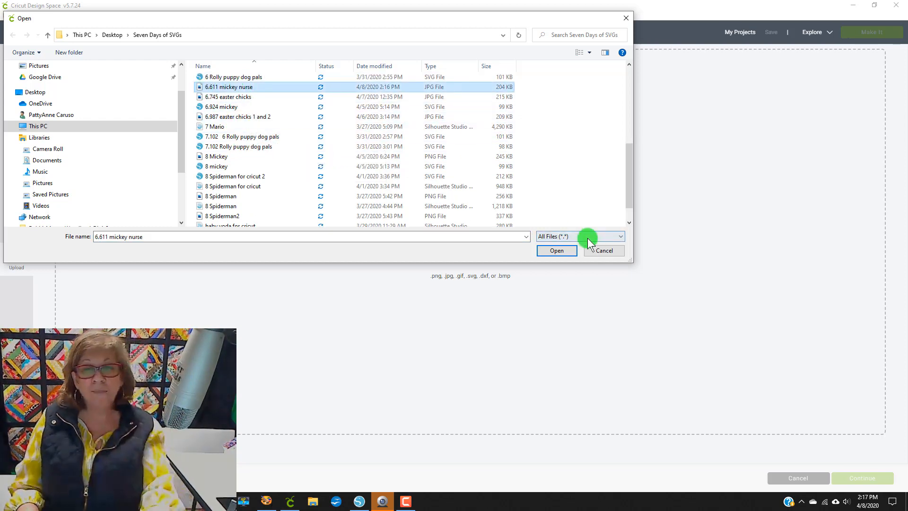
left_click(560, 250)
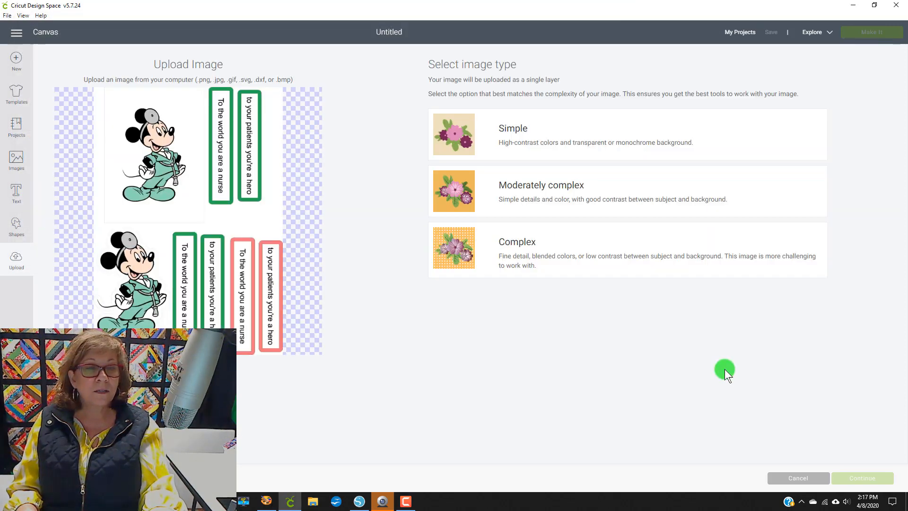
left_click(549, 252)
left_click(871, 478)
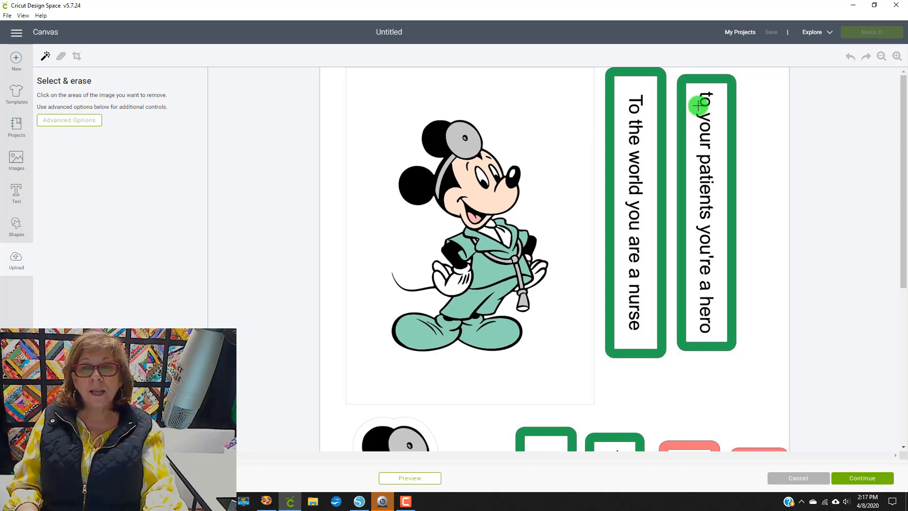
left_click(333, 79)
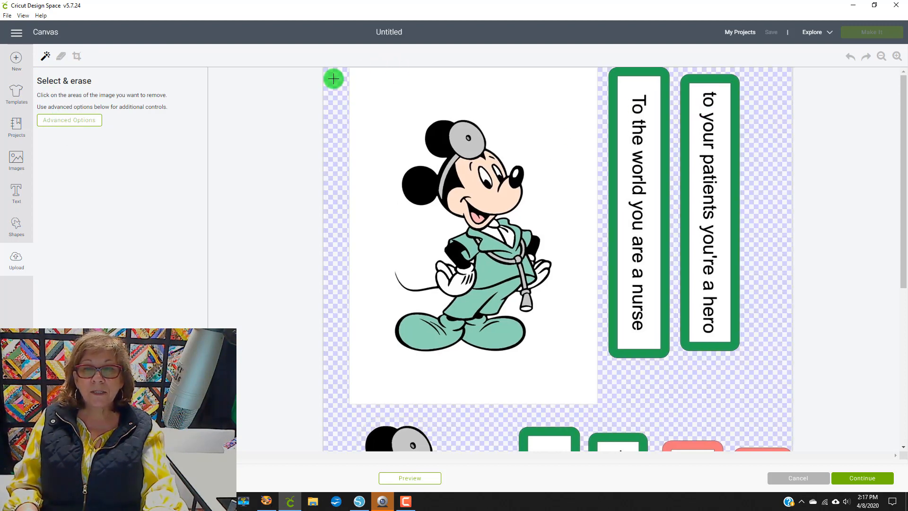
scroll(635, 280, "down", 5)
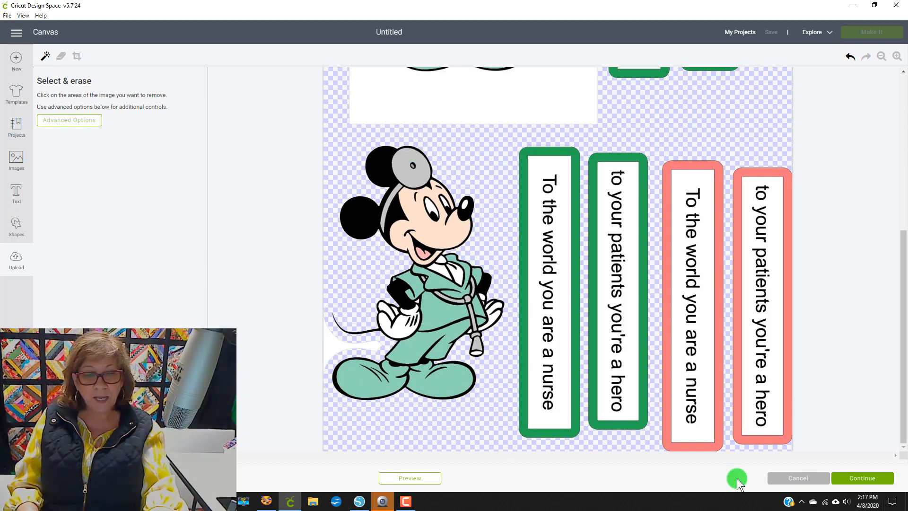
left_click(798, 478)
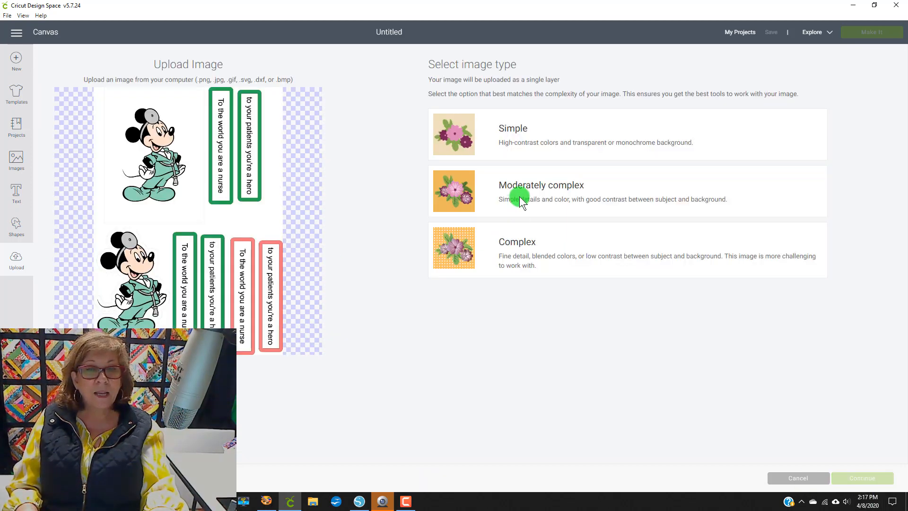
Step: Choose the Complex image type and set the advanced colour tolerance to 8
left_click(566, 257)
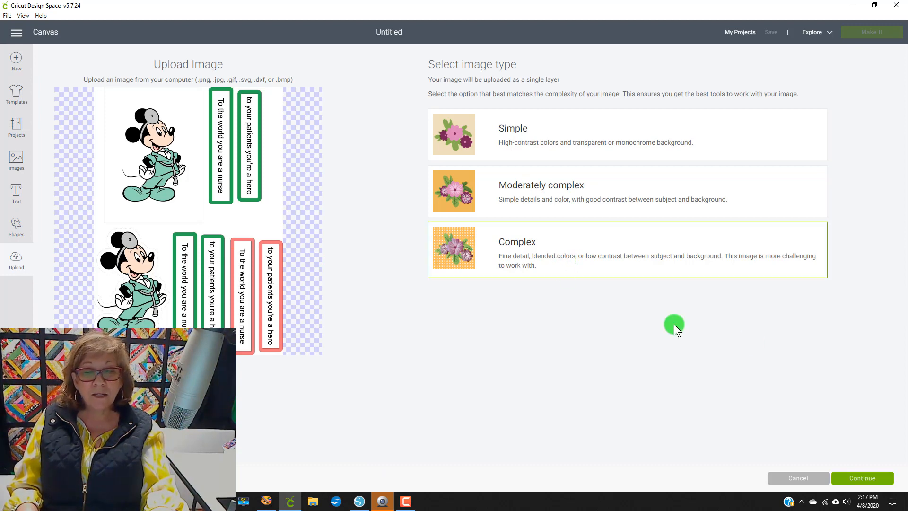
left_click(870, 478)
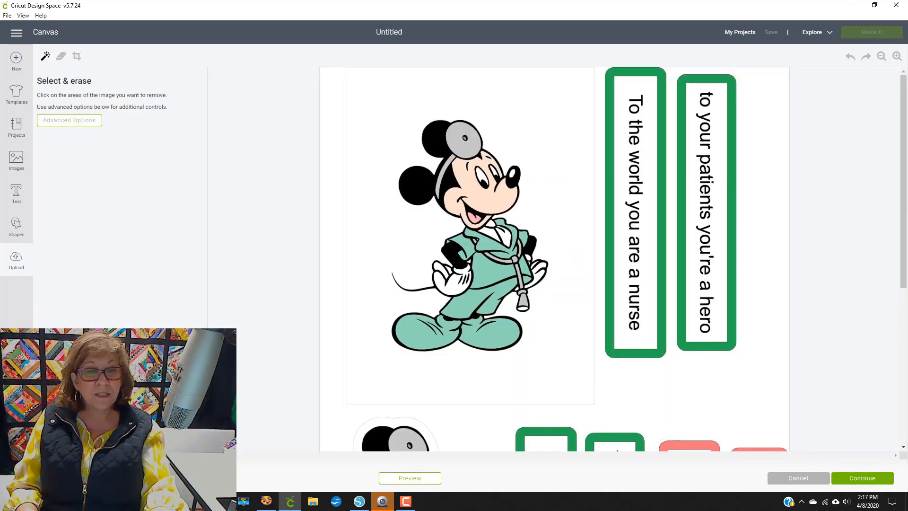
left_click(78, 124)
left_click_drag(65, 180, 35, 183)
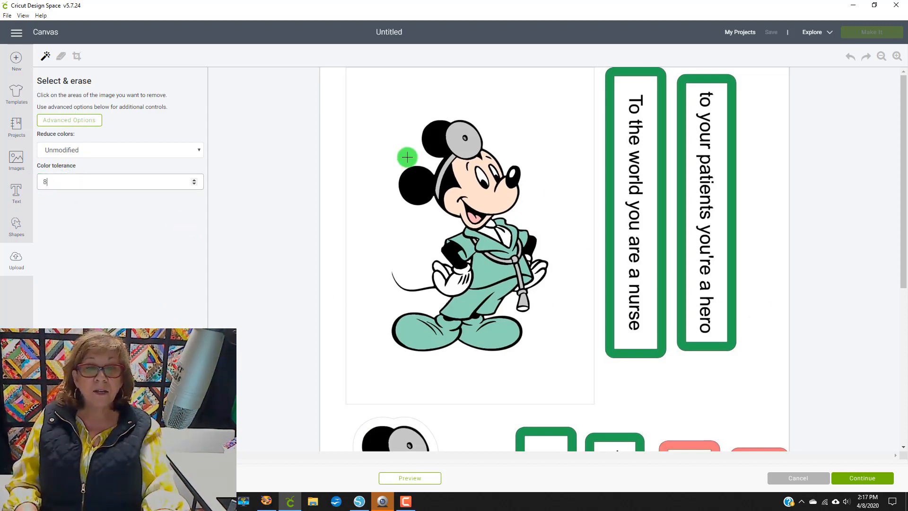
Step: Erase the white background around the card layout and continue
left_click(331, 176)
scroll(392, 237, "down", 5)
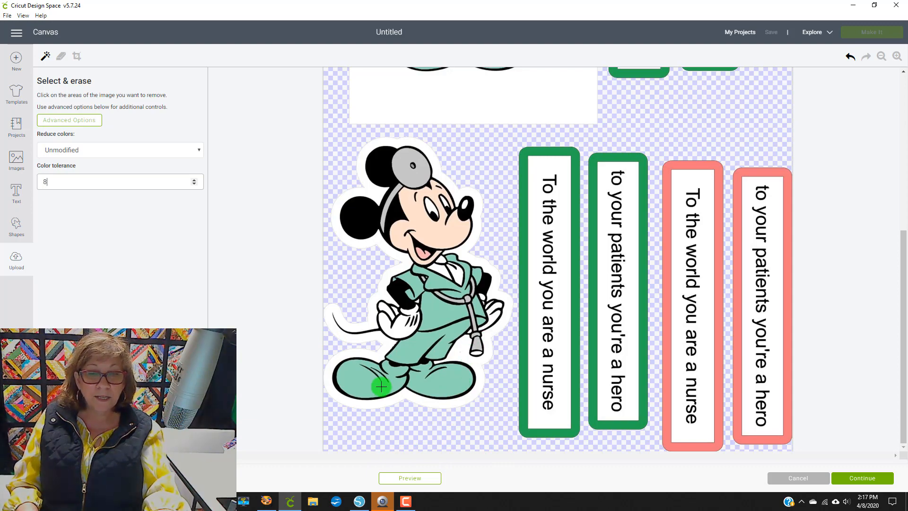
scroll(659, 288, "up", 5)
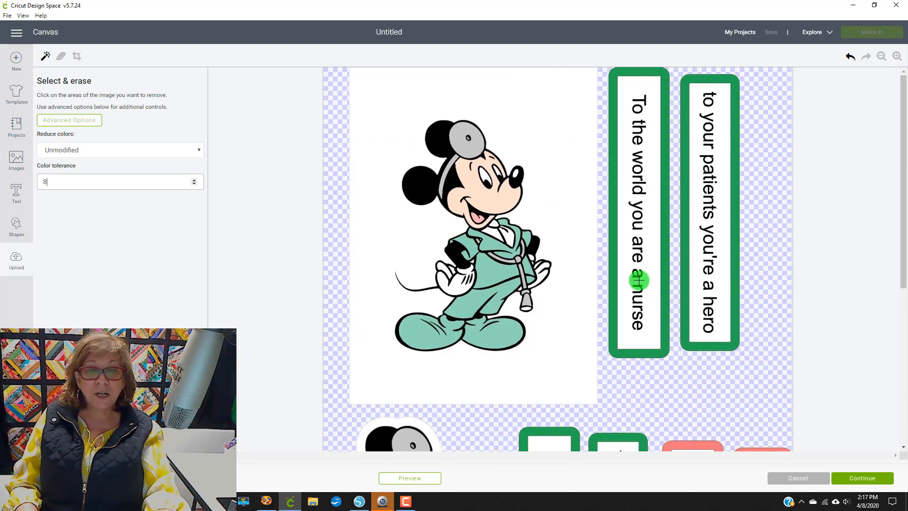
scroll(661, 308, "down", 3)
left_click(867, 486)
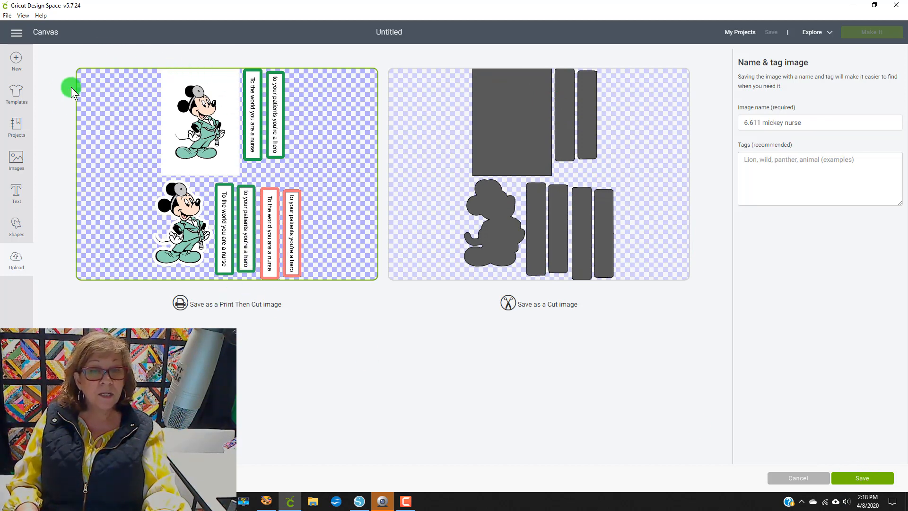
Step: Save the upload as a Print Then Cut image and insert it onto the canvas
left_click(853, 479)
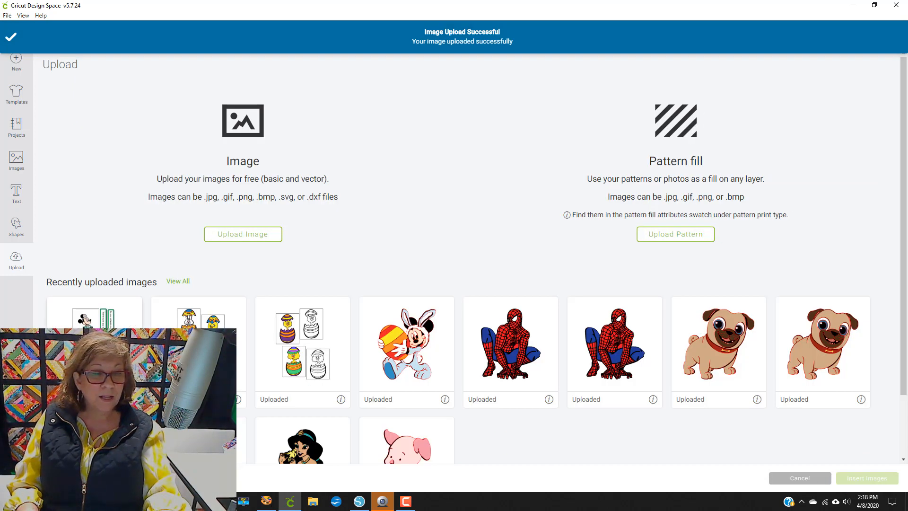
left_click(872, 479)
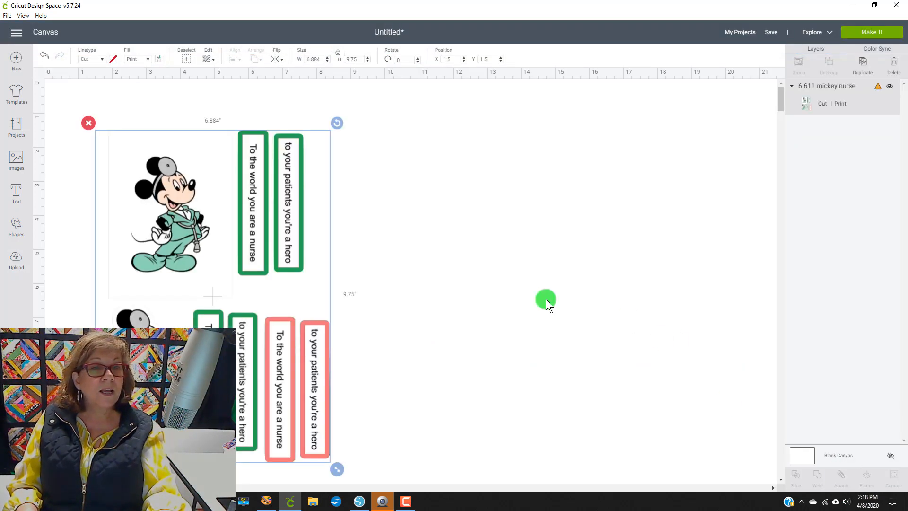
Step: Move the card layout image toward the canvas corner and set its width to 6.611
left_click_drag(257, 152, 229, 103)
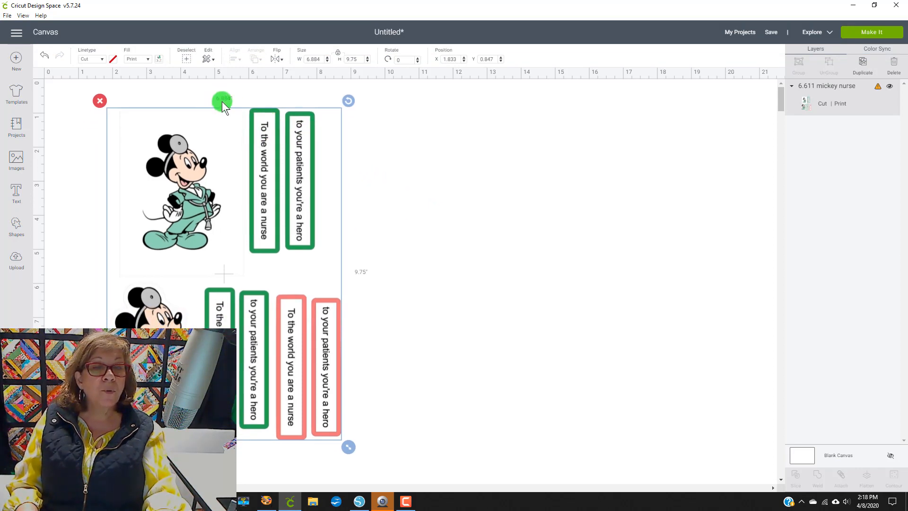
left_click(863, 70)
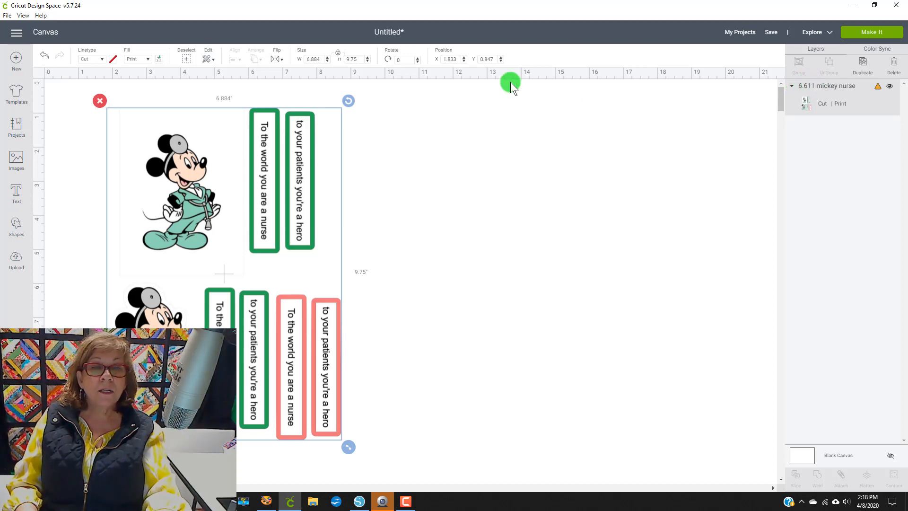
left_click(320, 57)
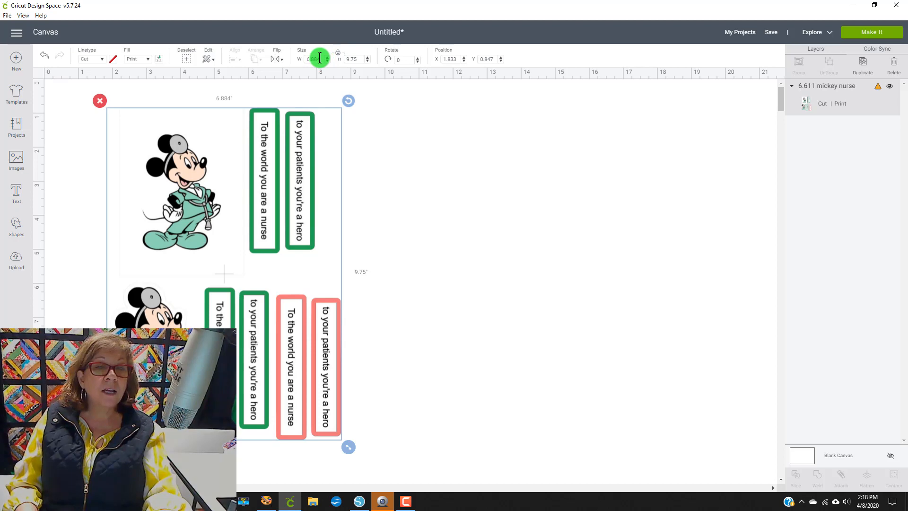
type("6.611")
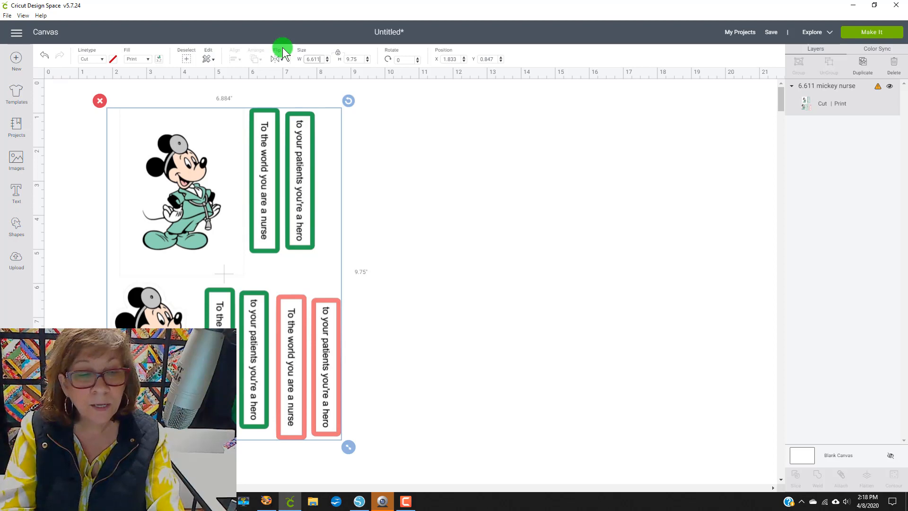
key("Return")
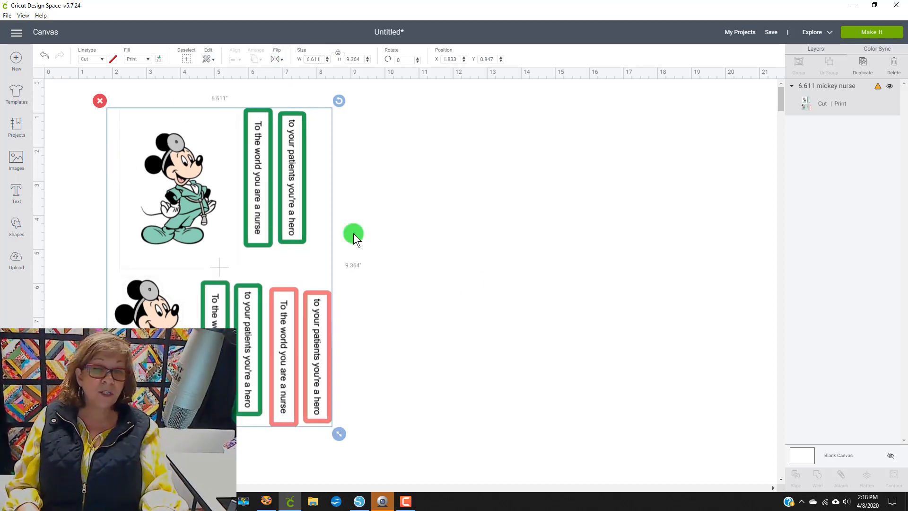
Step: Try to send the project to Make It and dismiss the project incompatible message
left_click(470, 280)
left_click(872, 32)
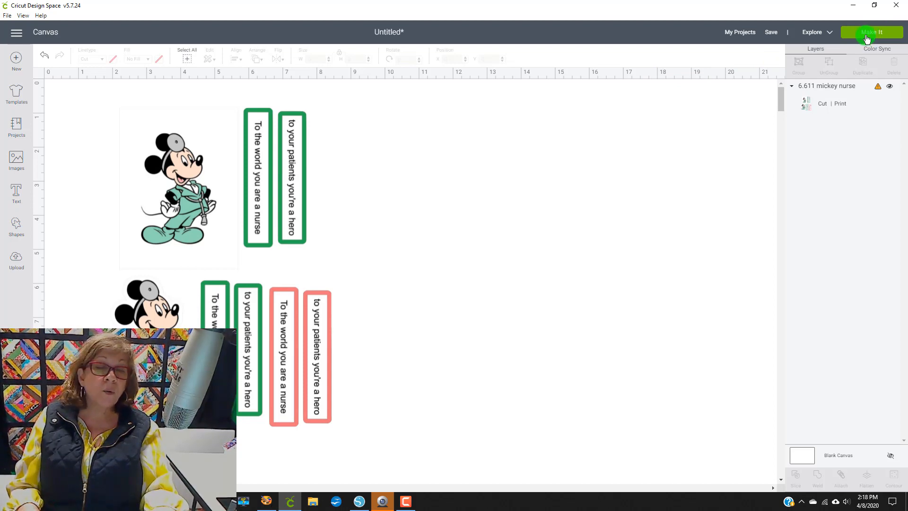
left_click(867, 38)
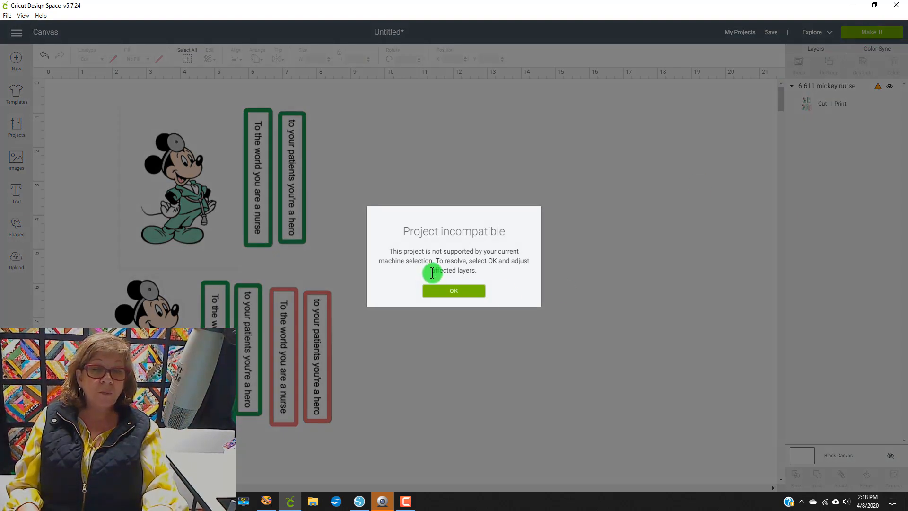
left_click(444, 292)
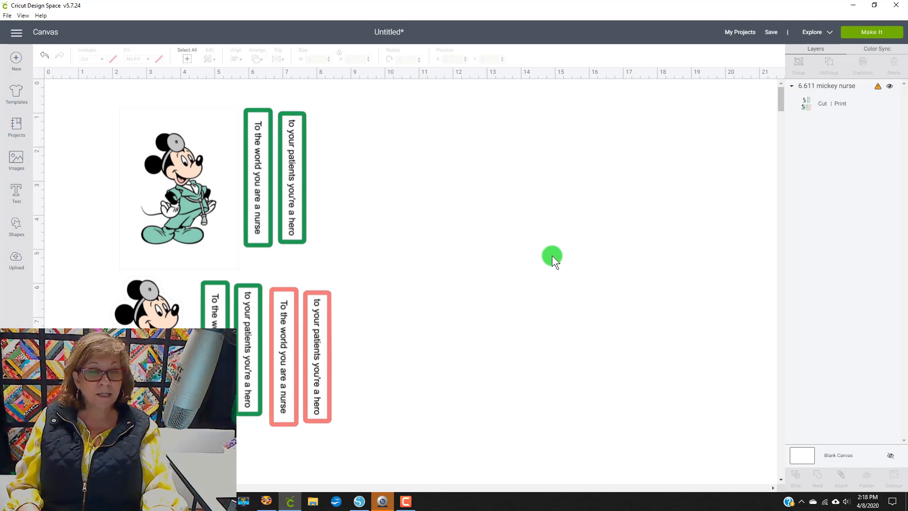
Step: Insert a square, then move and stretch it to cover the lower half of the card layout, selecting both
left_click(153, 243)
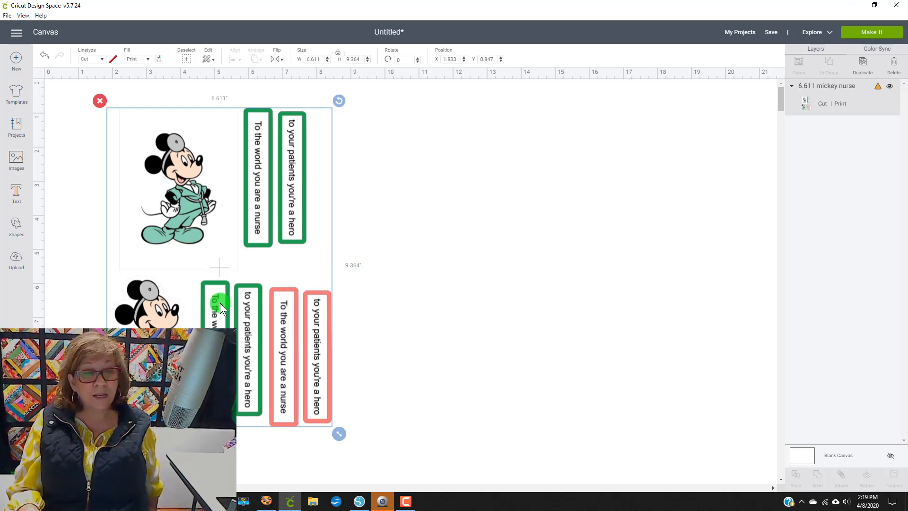
left_click(23, 225)
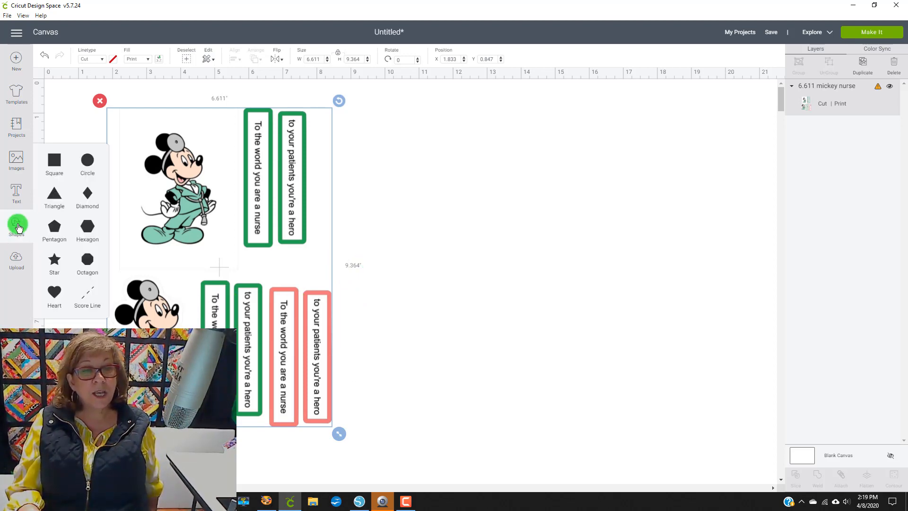
left_click(52, 160)
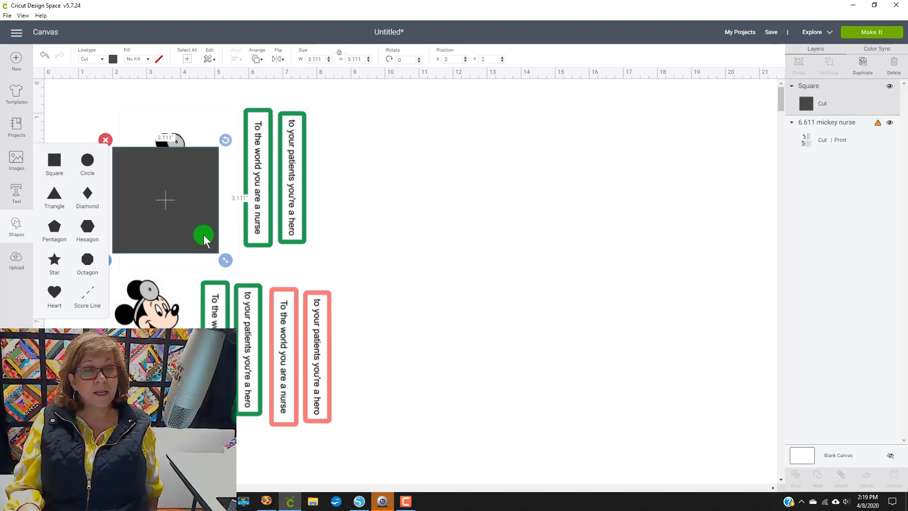
left_click_drag(223, 232, 474, 283)
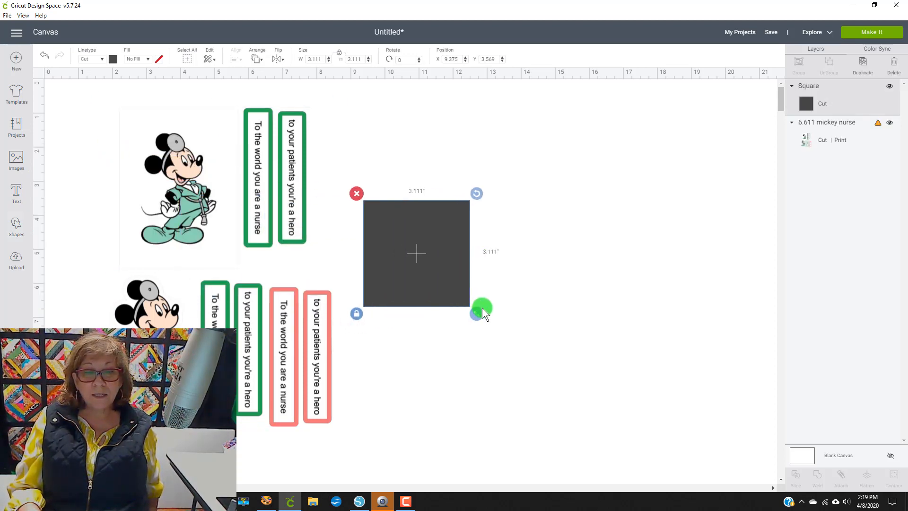
left_click_drag(393, 257, 134, 315)
left_click_drag(215, 371, 364, 447)
left_click_drag(502, 426, 218, 292)
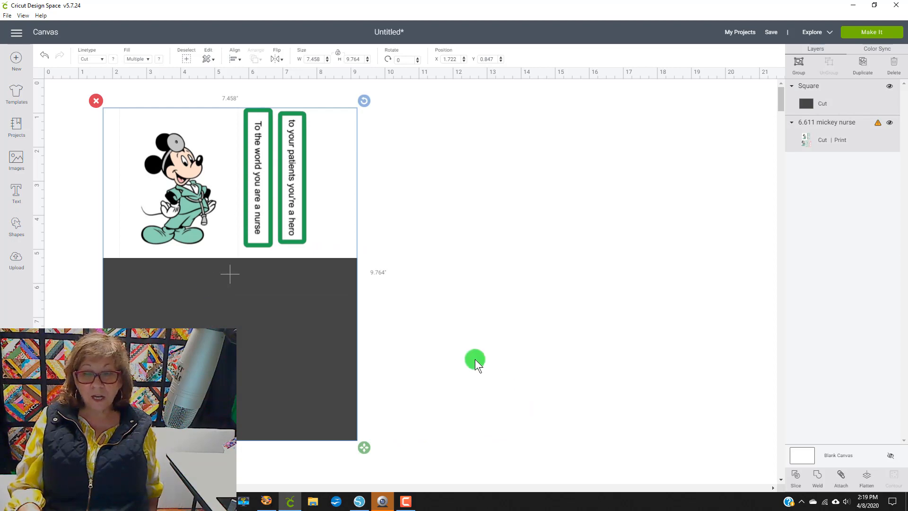
Step: Try slicing the image with the square and pulling the pieces apart, then undo back to before the slice
left_click(796, 476)
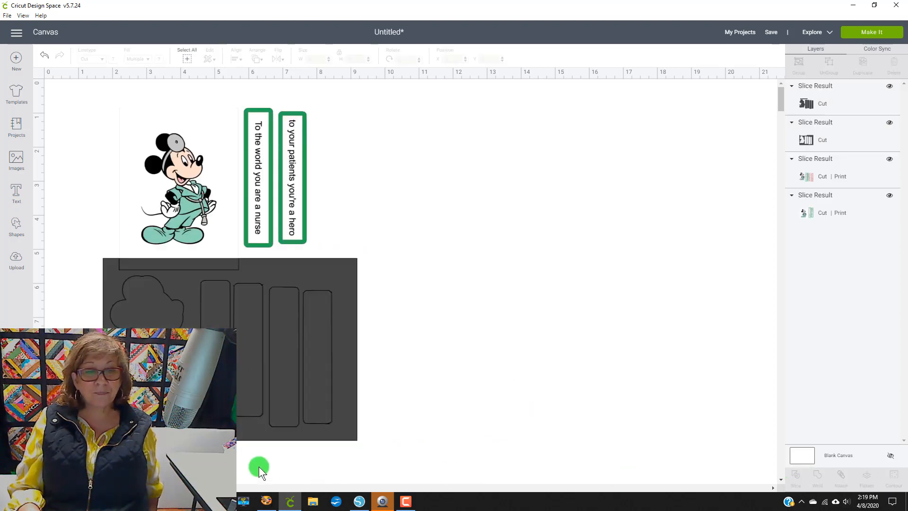
left_click_drag(304, 284, 633, 268)
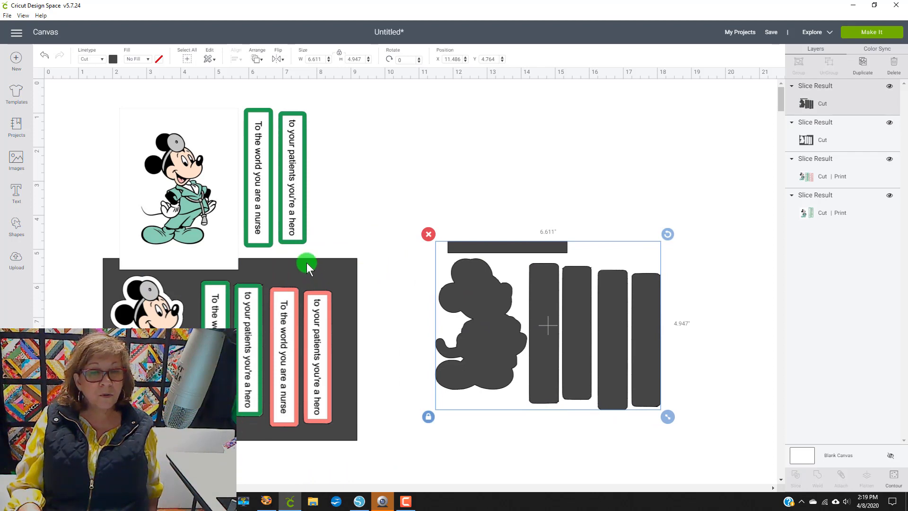
left_click_drag(306, 263, 455, 287)
left_click_drag(183, 260, 219, 299)
left_click_drag(189, 234, 196, 214)
left_click_drag(190, 336, 138, 333)
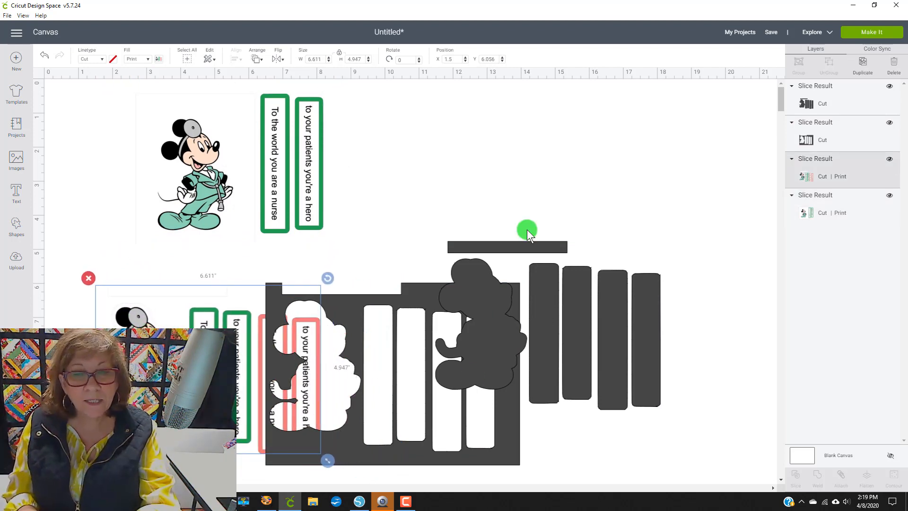
key("ctrl+z")
key("ctrl+z")
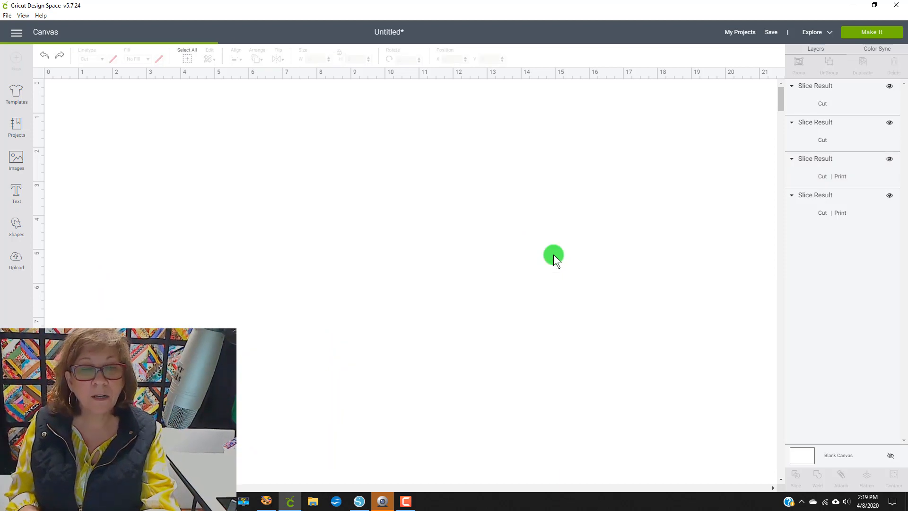
key("ctrl+z")
key("ctrl+z")
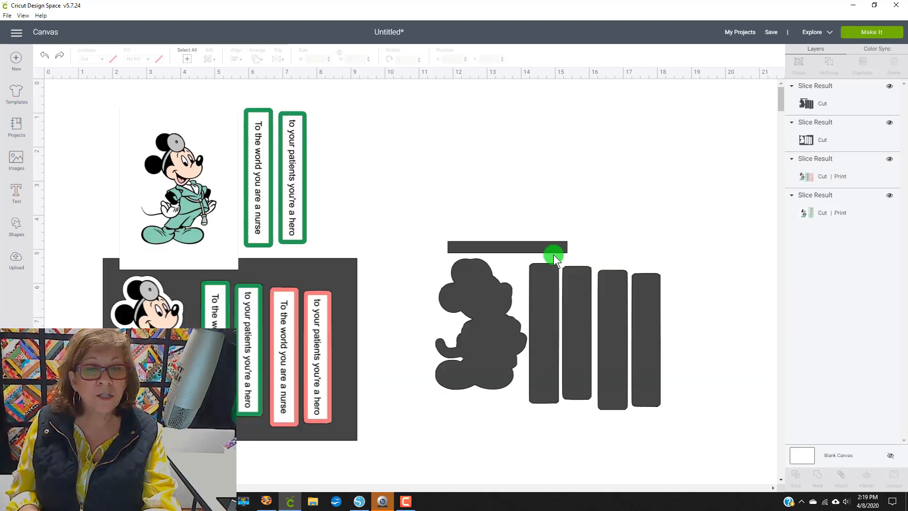
key("ctrl+z")
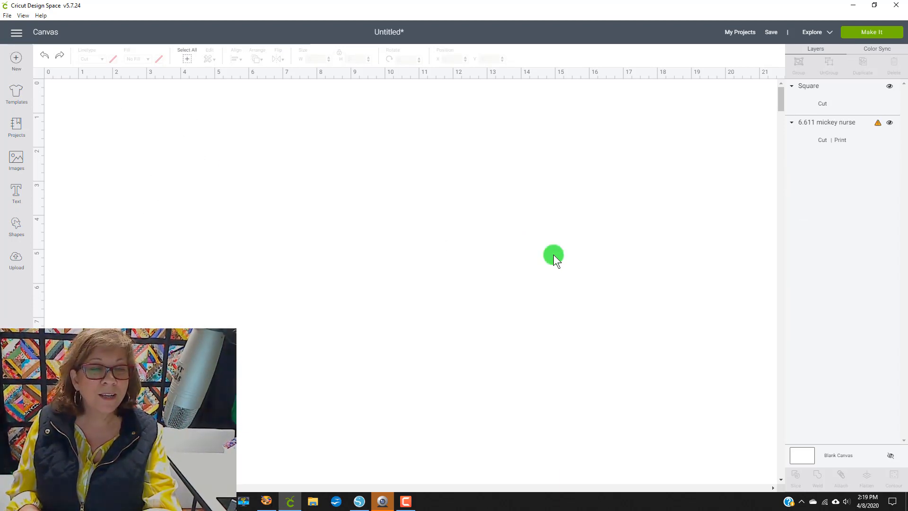
Step: Slice the square and image again, move a piece, and undo back to the unsliced layout
left_click_drag(353, 277, 339, 296)
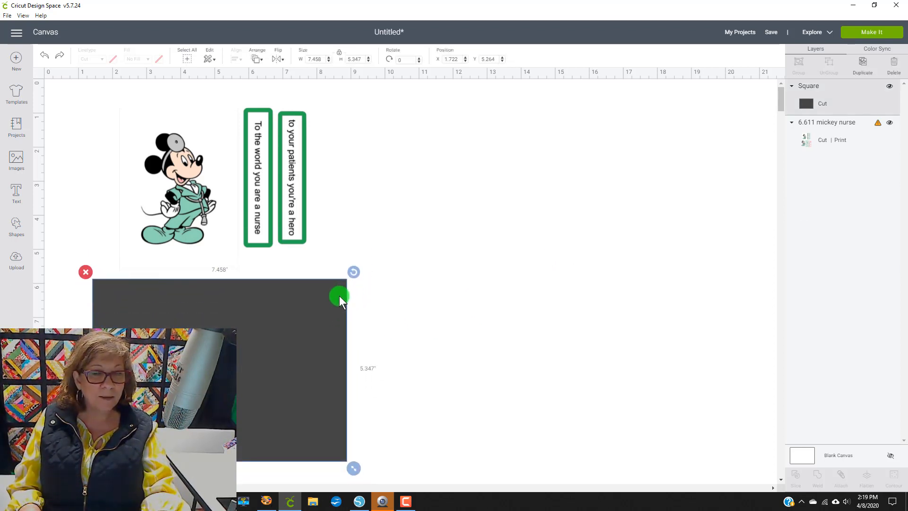
left_click(624, 458)
left_click_drag(635, 452, 237, 359)
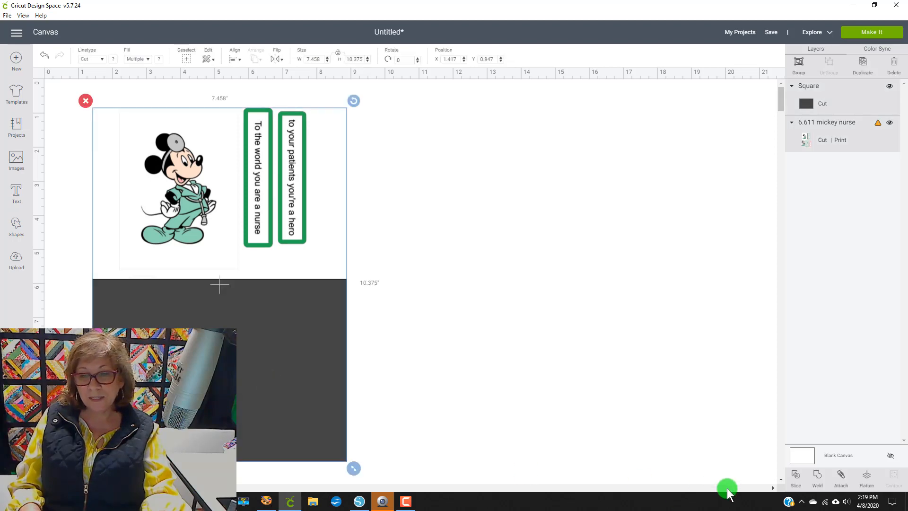
left_click(795, 475)
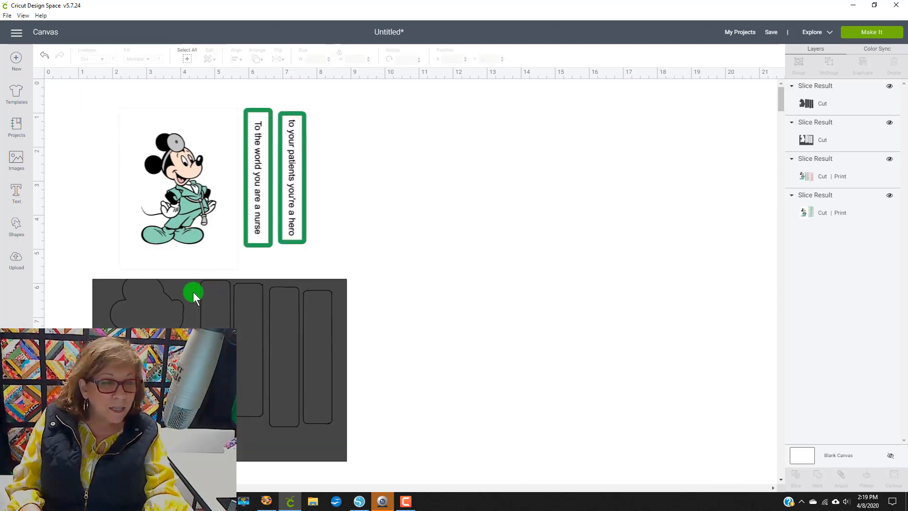
left_click_drag(194, 291, 533, 247)
mouse_move(178, 291)
left_mouse_down()
mouse_move(178, 301)
mouse_move(177, 285)
left_mouse_up()
key("ctrl+z")
key("ctrl+z")
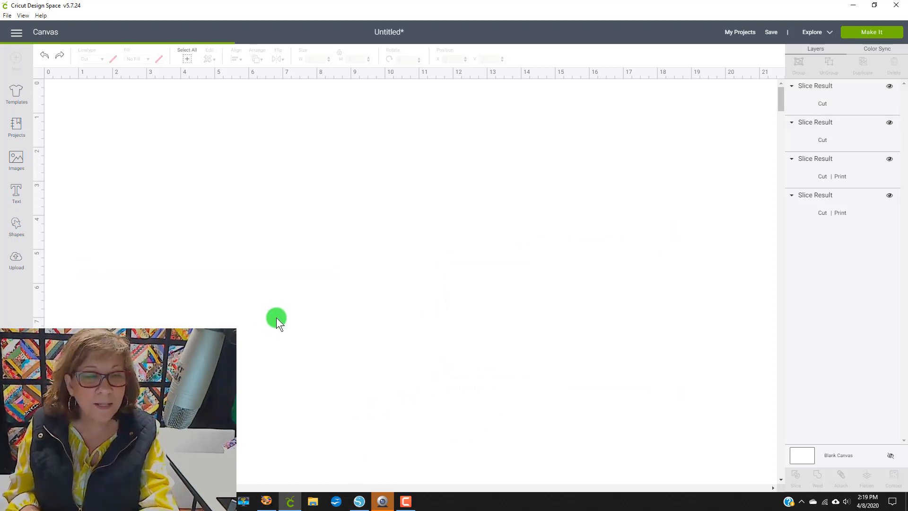
key("ctrl+z")
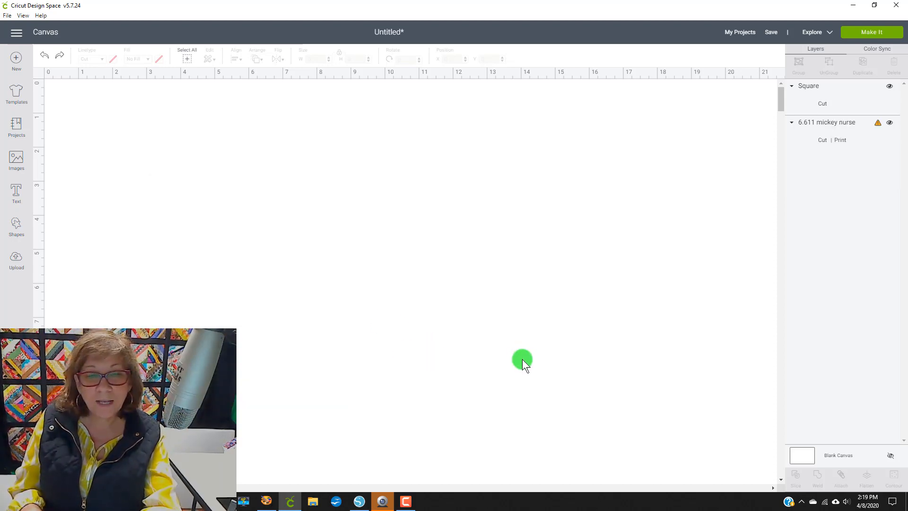
Step: Set the canvas background colour to pink
left_click(795, 454)
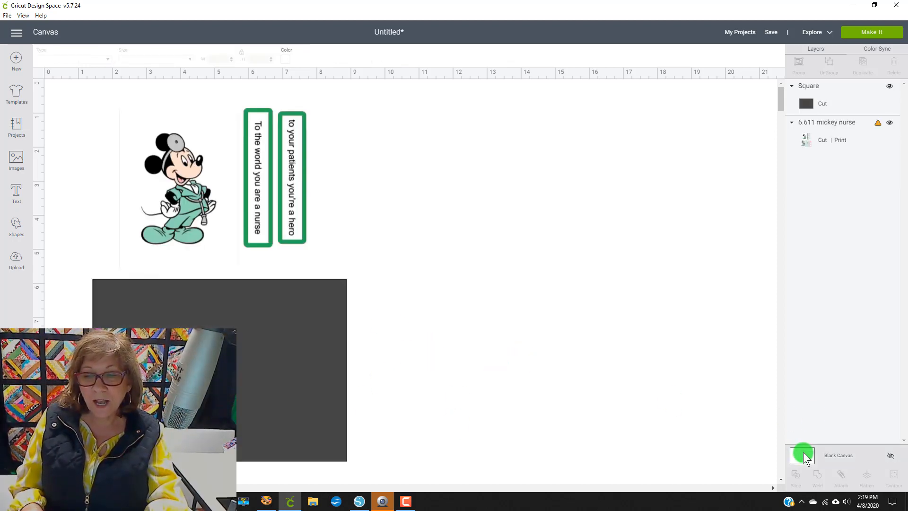
left_click(286, 59)
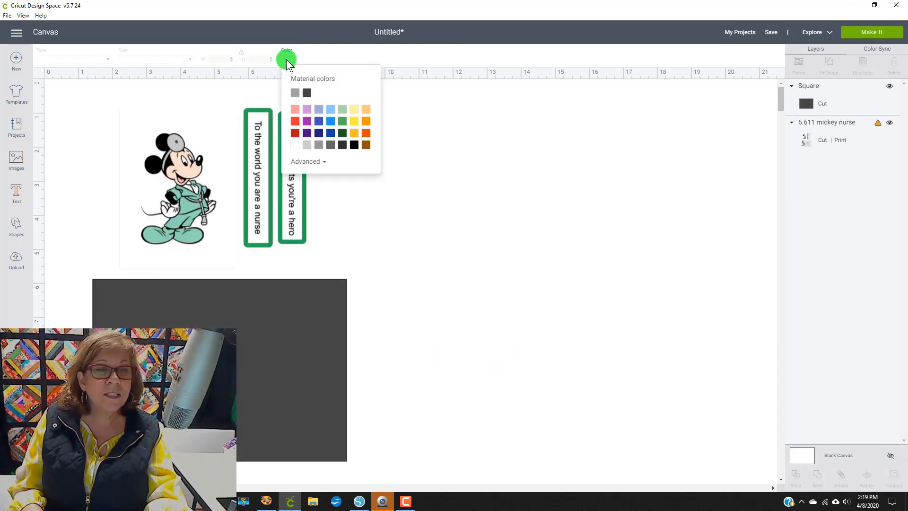
left_click(295, 109)
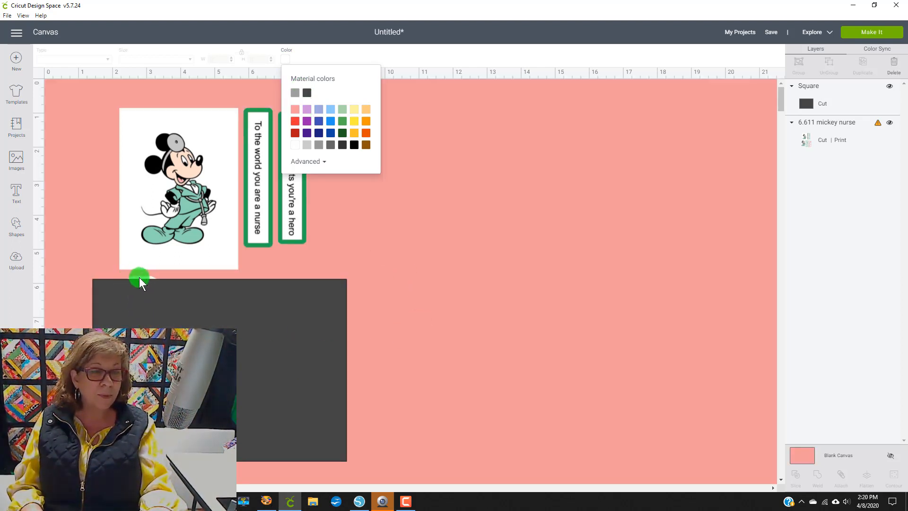
Step: Move the square back over the lower layout and change the canvas background colour to blue
left_click_drag(279, 297, 668, 364)
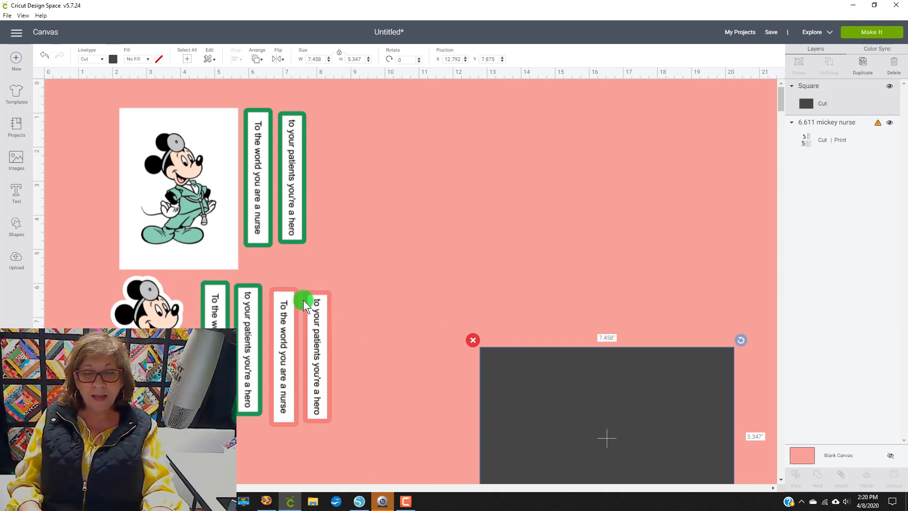
left_click_drag(498, 433, 105, 359)
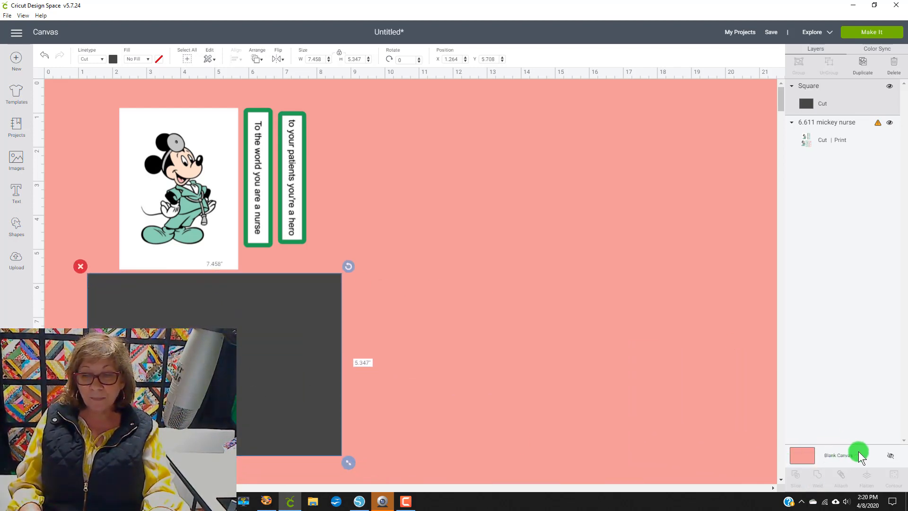
left_click(806, 455)
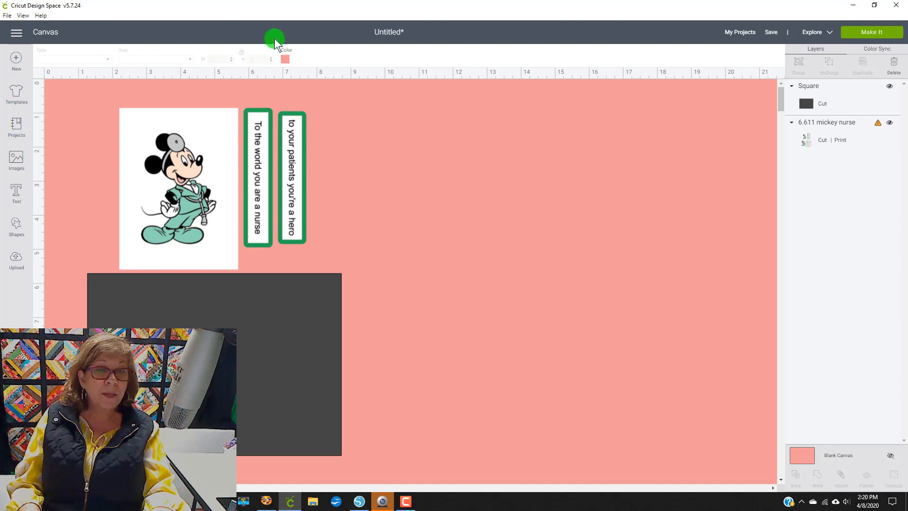
left_click(285, 59)
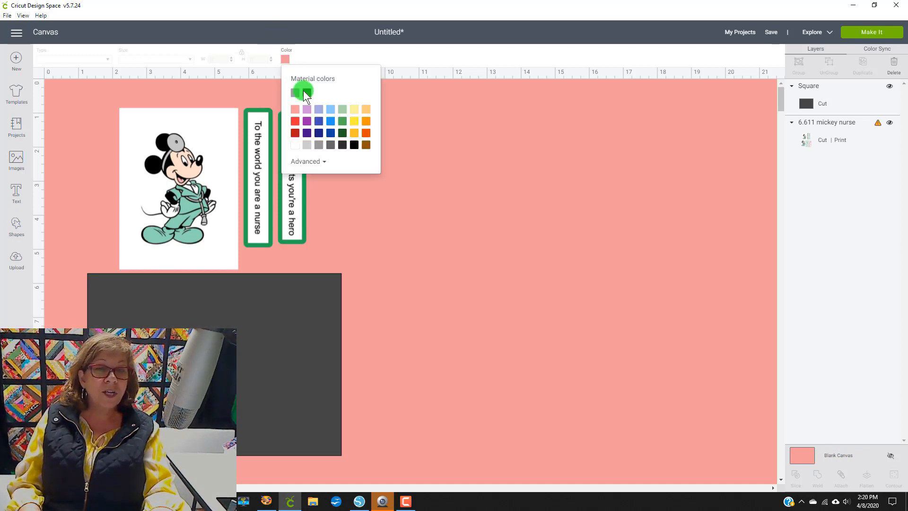
left_click(330, 121)
Step: Select the square together with the image and slice them
mouse_move(308, 327)
left_mouse_down()
mouse_move(352, 400)
mouse_move(319, 367)
mouse_move(314, 328)
left_mouse_up()
left_click_drag(482, 395, 197, 325)
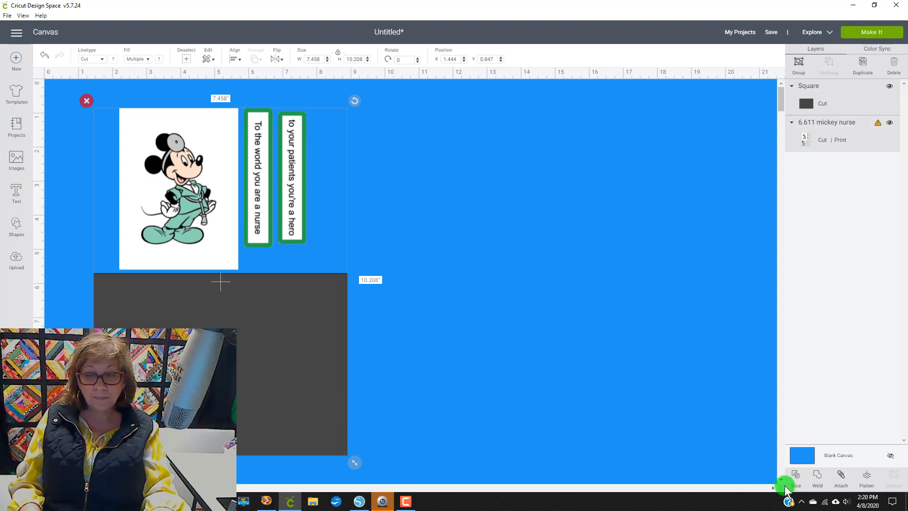
left_click(796, 476)
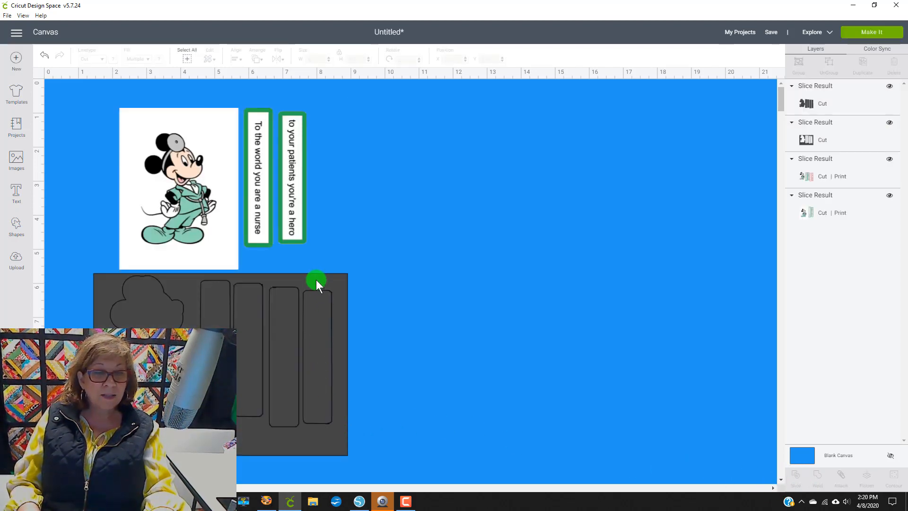
Step: Delete the leftover grey cut-only slice pieces and send the remaining print pieces to Make It
left_click_drag(311, 280, 585, 307)
left_click_drag(339, 274, 650, 265)
left_click_drag(391, 215, 707, 494)
key("Delete")
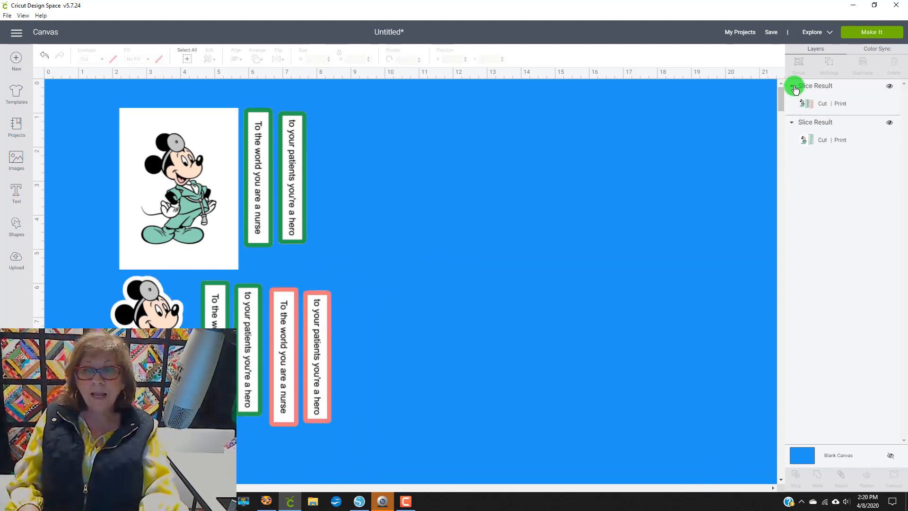
left_click(863, 34)
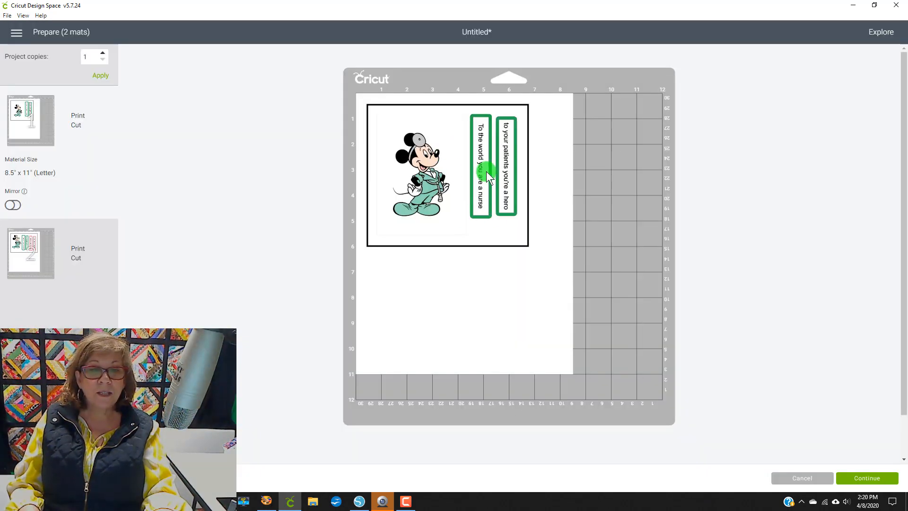
Step: Preview the second print mat, then cancel back to the canvas
left_click(31, 246)
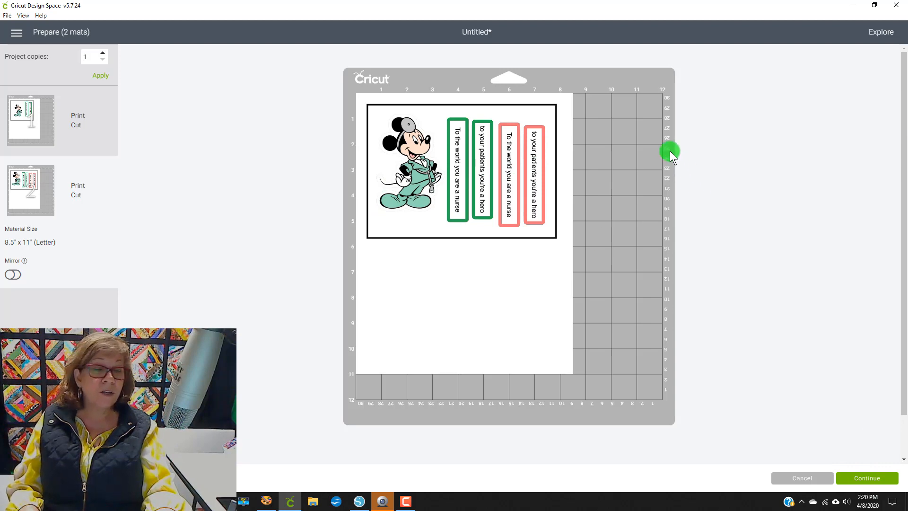
left_click(796, 478)
left_click_drag(135, 281, 419, 212)
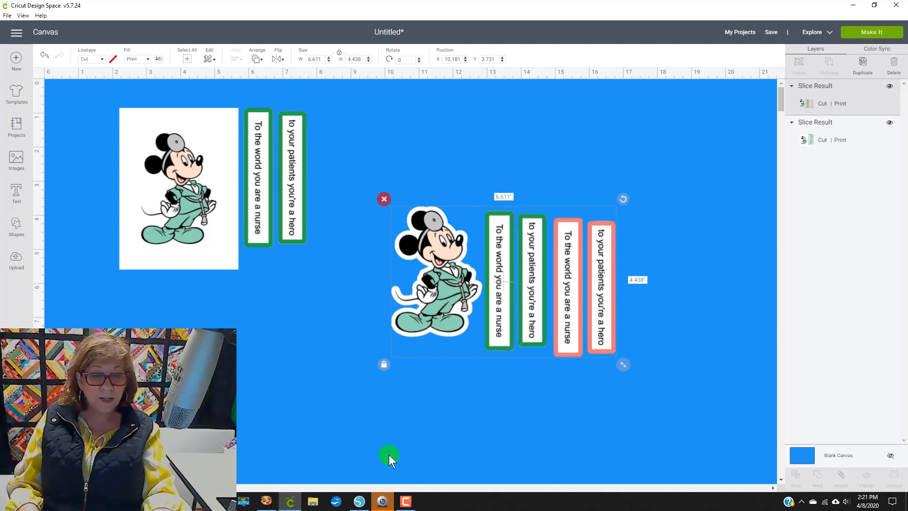
Step: Switch to Silhouette Studio and copy the nurse Minnie image from the Untitled-6 document
left_click(360, 501)
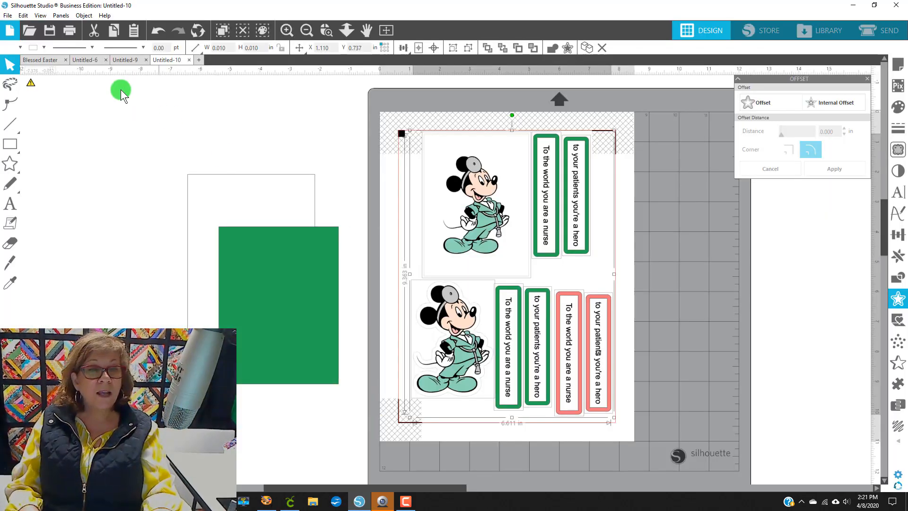
left_click(91, 59)
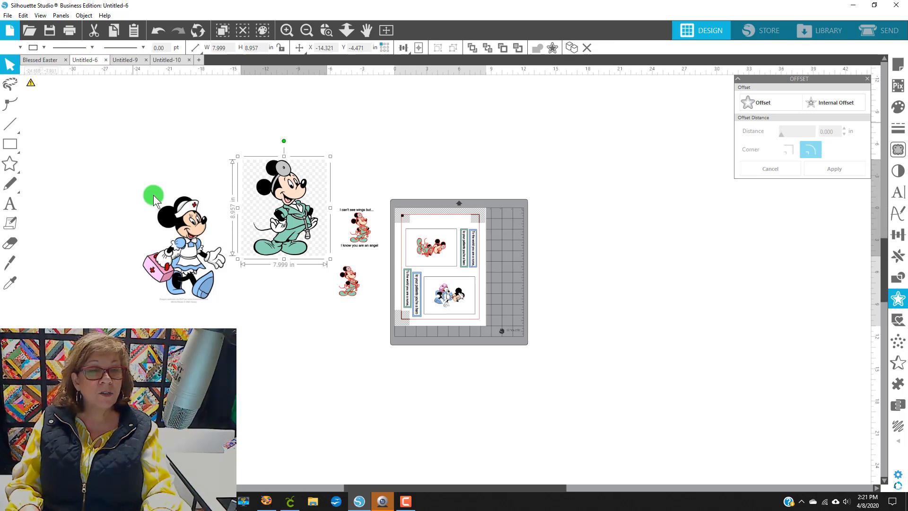
left_click_drag(187, 267, 163, 231)
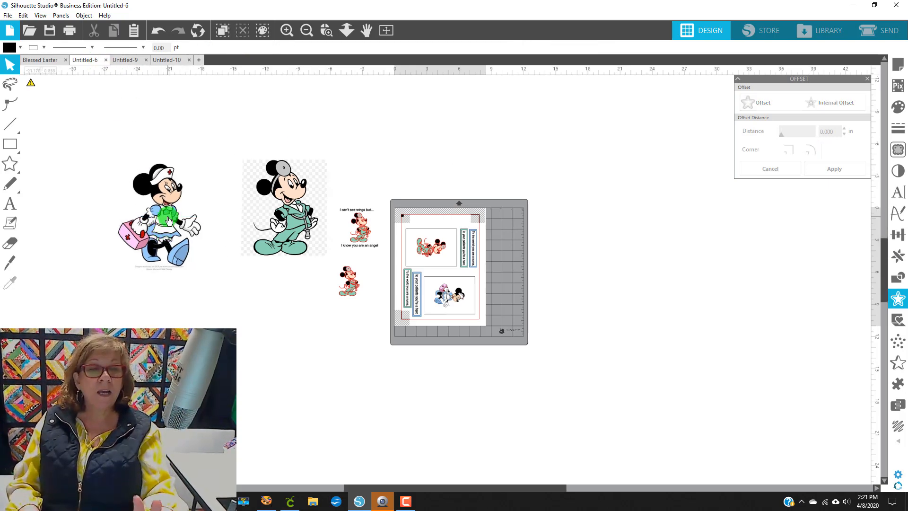
right_click(169, 220)
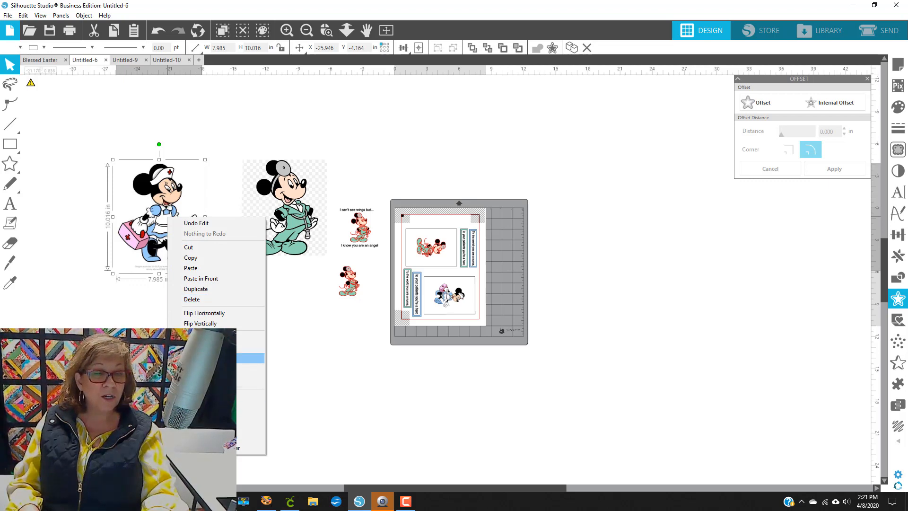
left_click(186, 257)
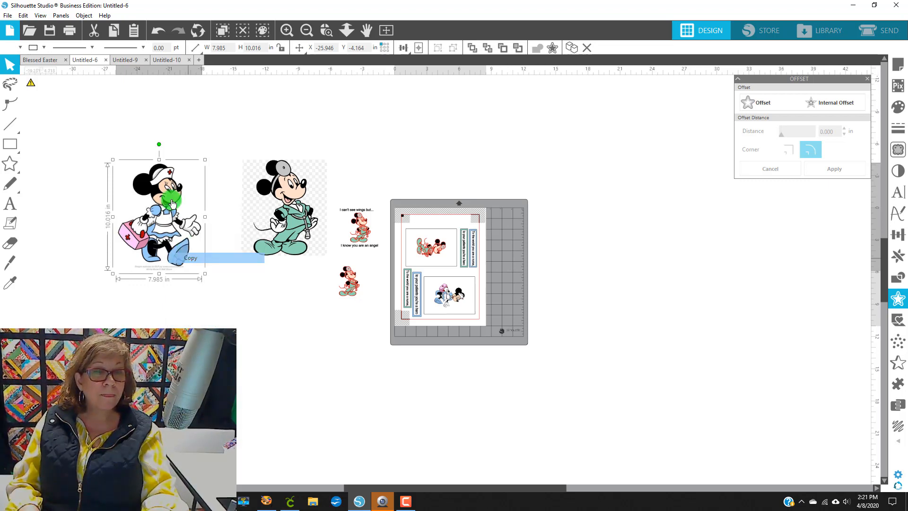
Step: Open a new document, paste the Minnie image onto the page and scale it to about 4.65 x 5.83 in
left_click(199, 53)
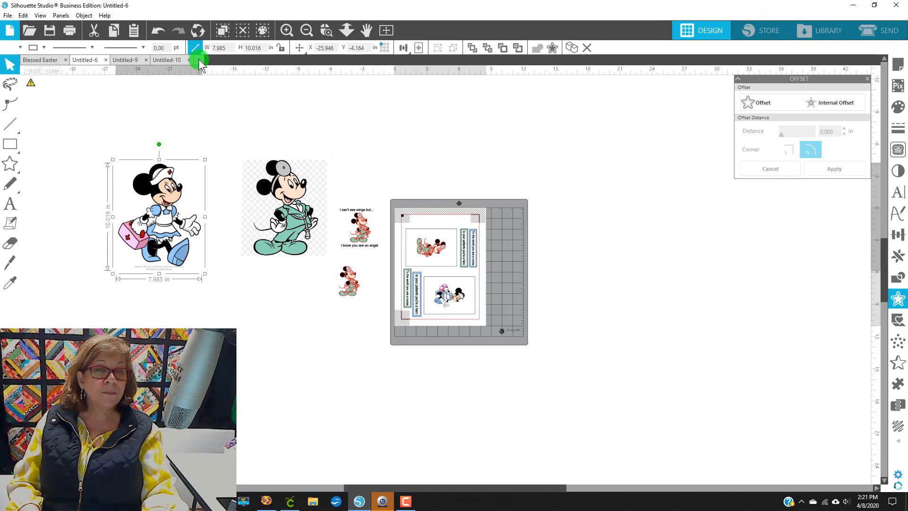
left_click(198, 58)
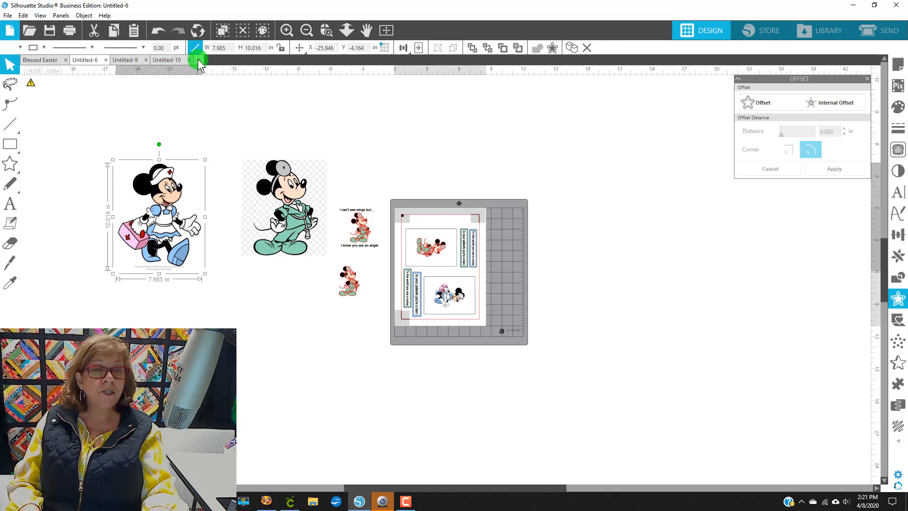
right_click(389, 212)
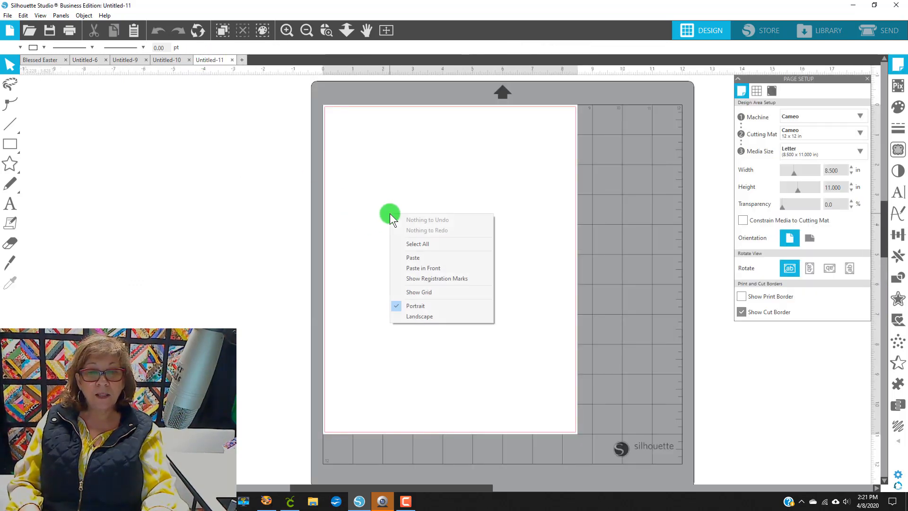
left_click(426, 260)
left_click_drag(504, 376, 504, 373)
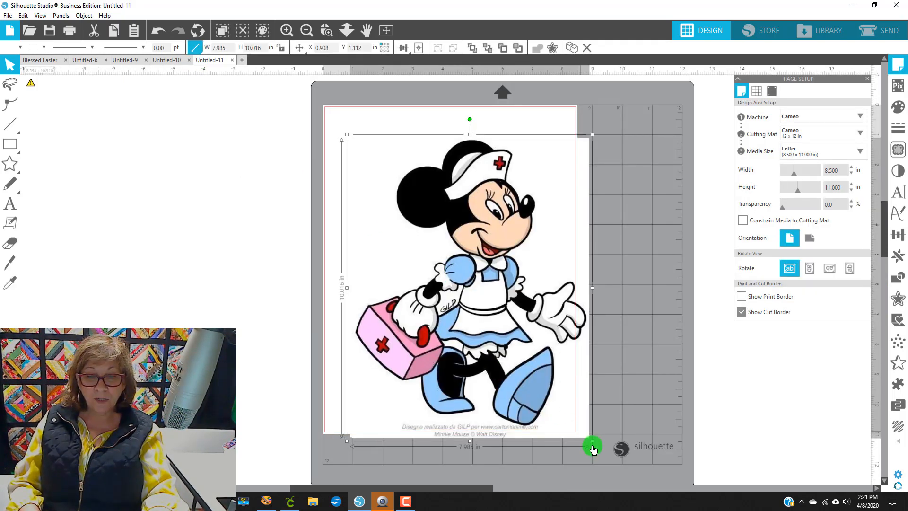
left_click_drag(592, 440, 460, 332)
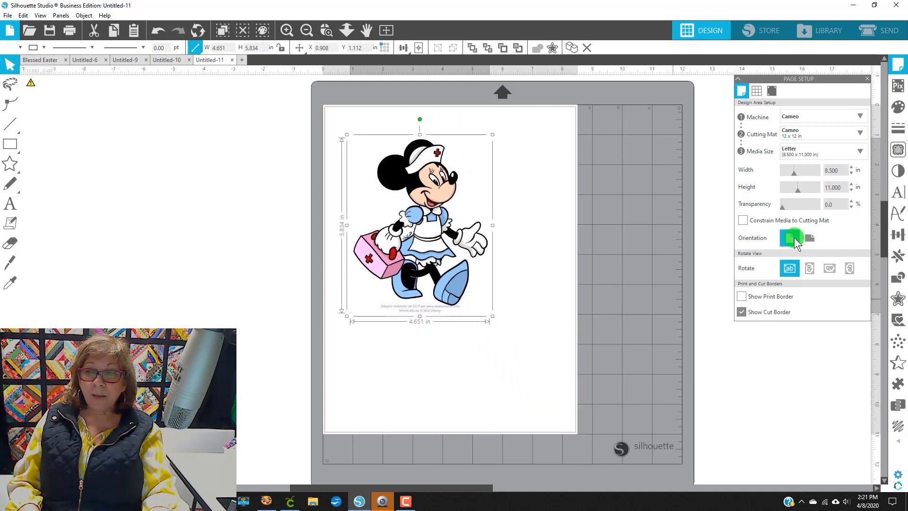
Step: Trace the Minnie image area with Trace and Detach at a 65% threshold
left_click(897, 150)
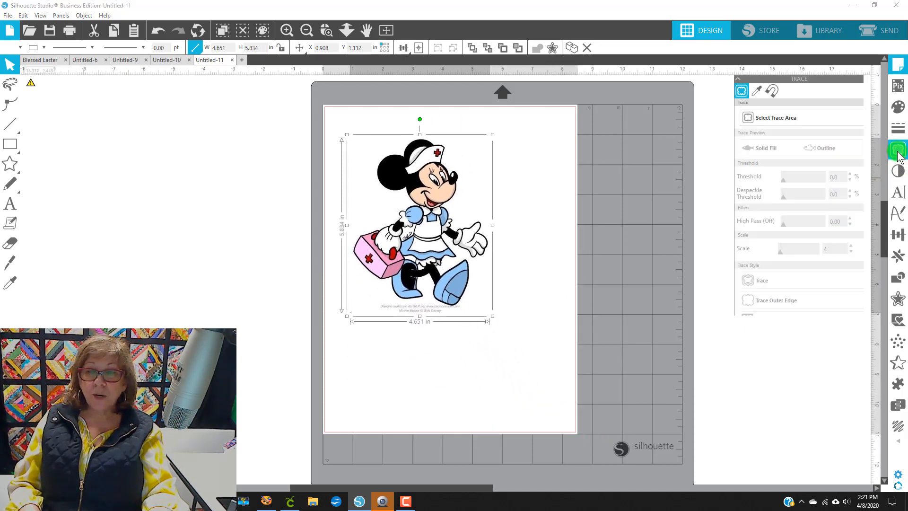
left_click(805, 118)
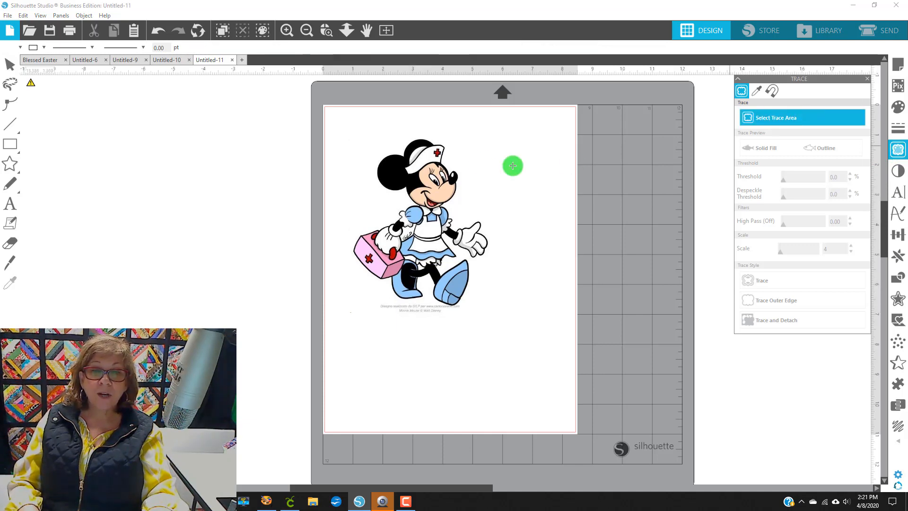
mouse_move(348, 124)
left_mouse_down()
mouse_move(488, 270)
mouse_move(503, 308)
left_mouse_up()
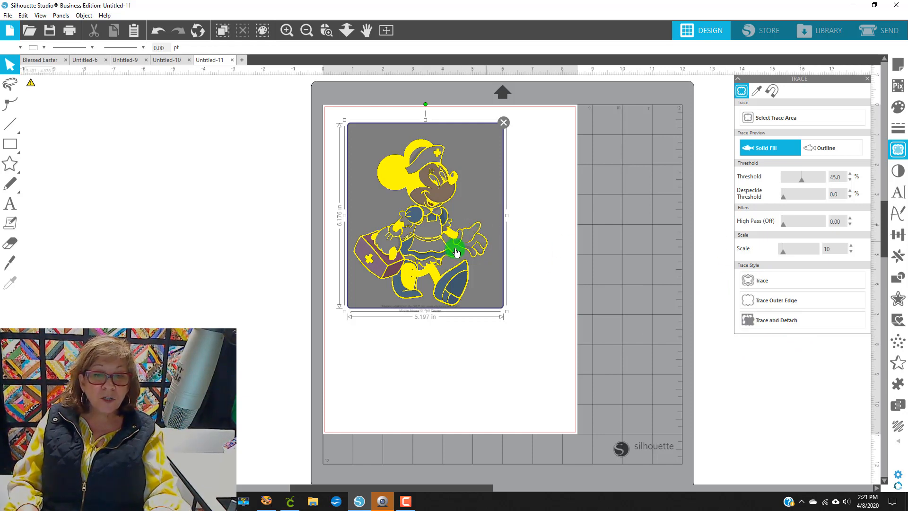
left_click_drag(805, 181, 810, 178)
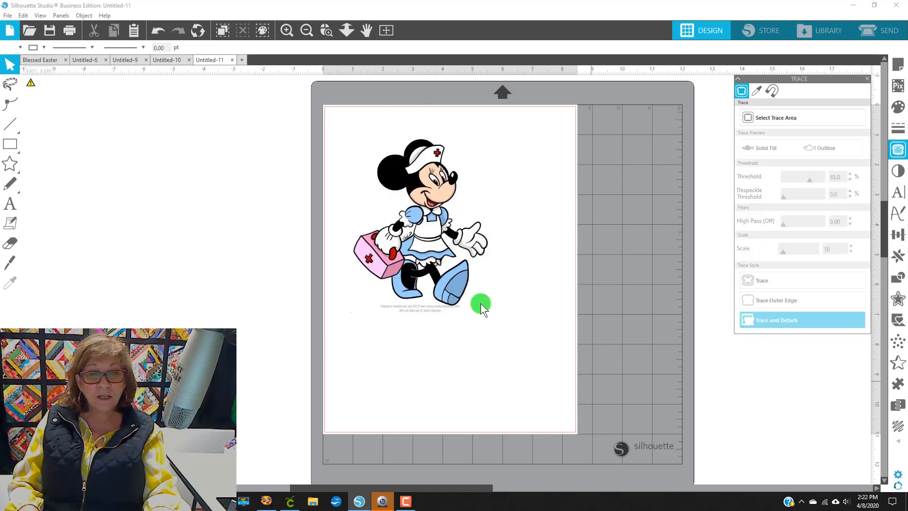
Step: Drag the detached background outline away and move the Minnie image beside the page
mouse_move(451, 203)
left_mouse_down()
mouse_move(77, 208)
mouse_move(627, 249)
mouse_move(673, 262)
mouse_move(410, 216)
mouse_move(237, 223)
left_mouse_up()
left_click_drag(456, 255, 693, 283)
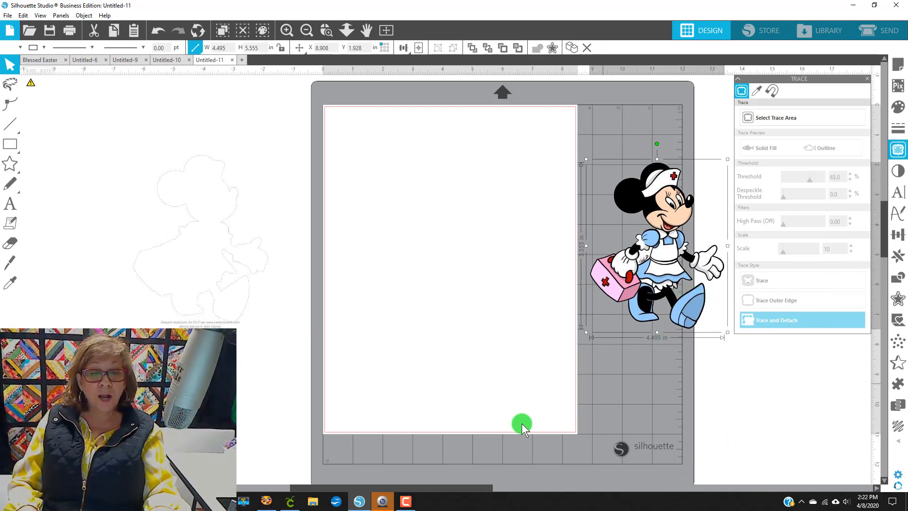
Step: Add a 0.125 in offset around Minnie and fill it white
left_click_drag(386, 492, 452, 492)
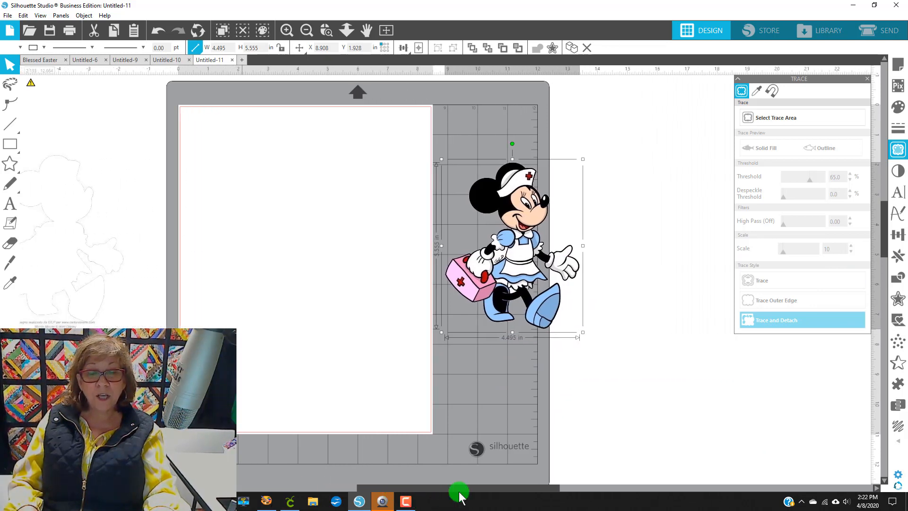
left_click_drag(513, 273, 528, 277)
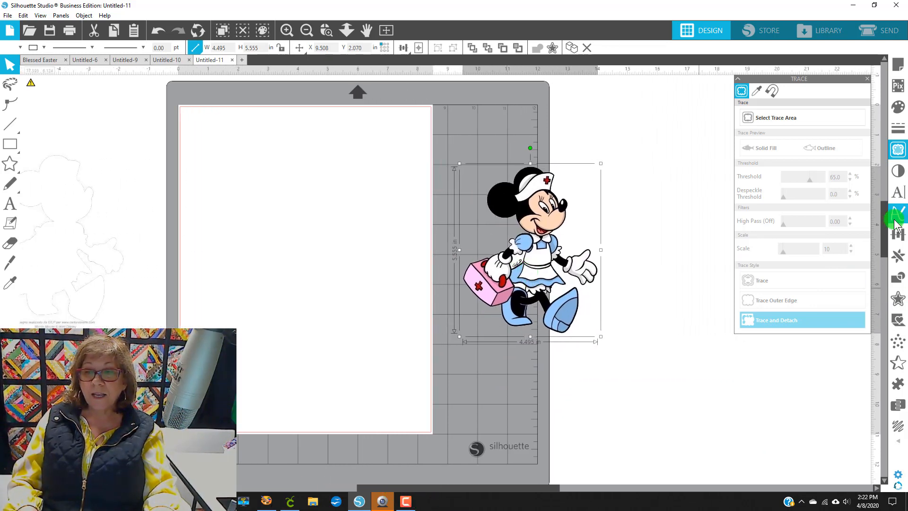
left_click(896, 299)
left_click(760, 100)
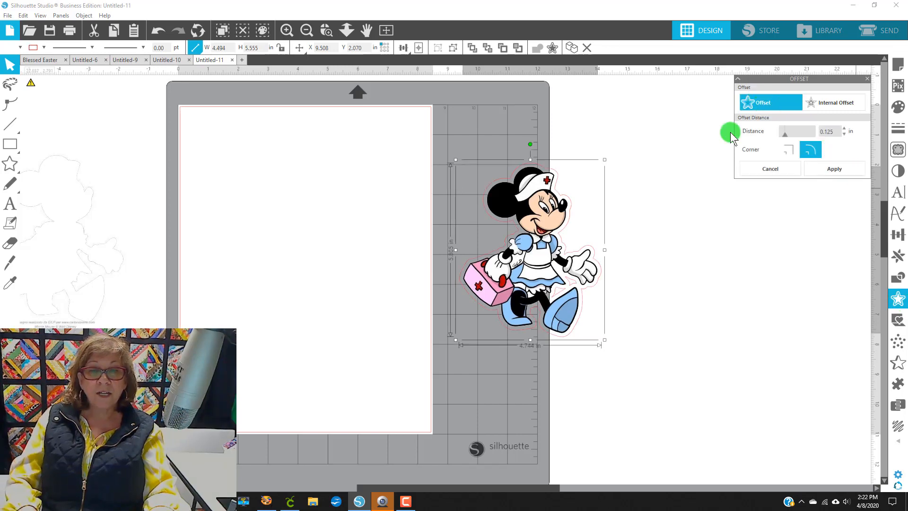
left_click(9, 48)
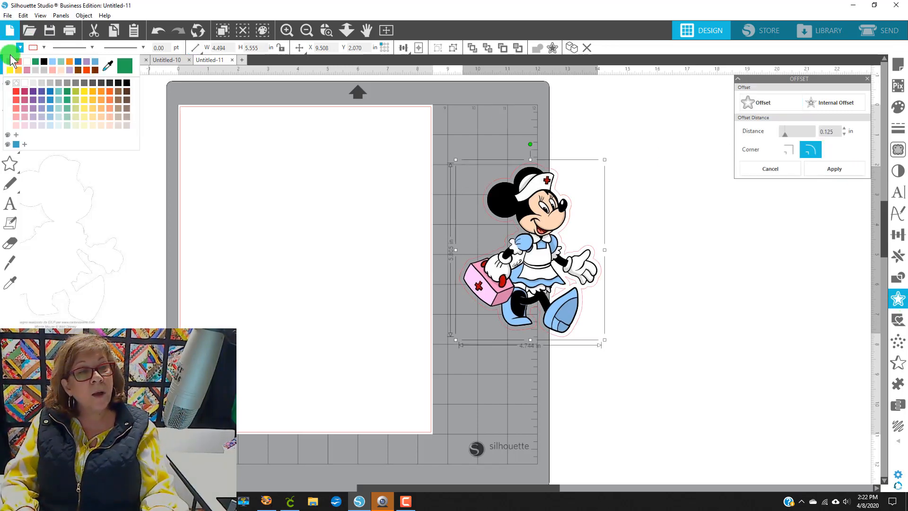
left_click(16, 63)
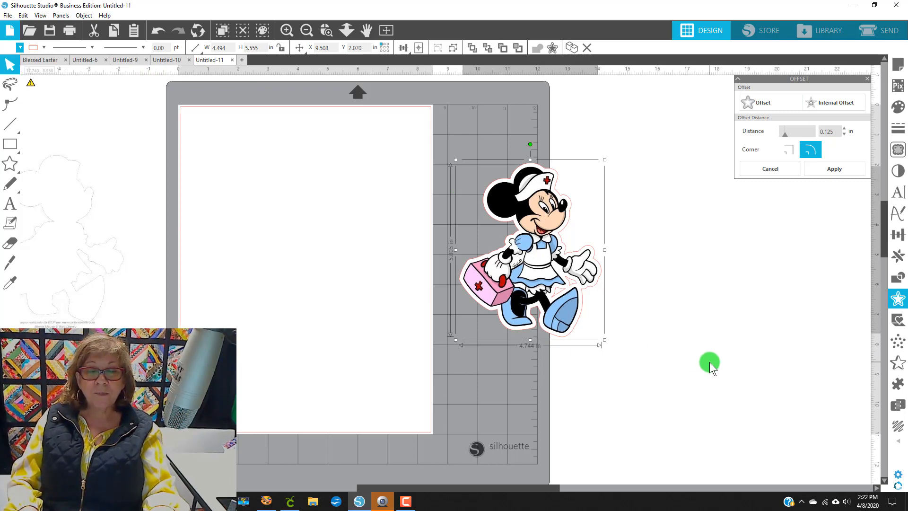
Step: Add a second 0.125 in offset and fill it with the light blue sampled from Minnie's dress
left_click(768, 109)
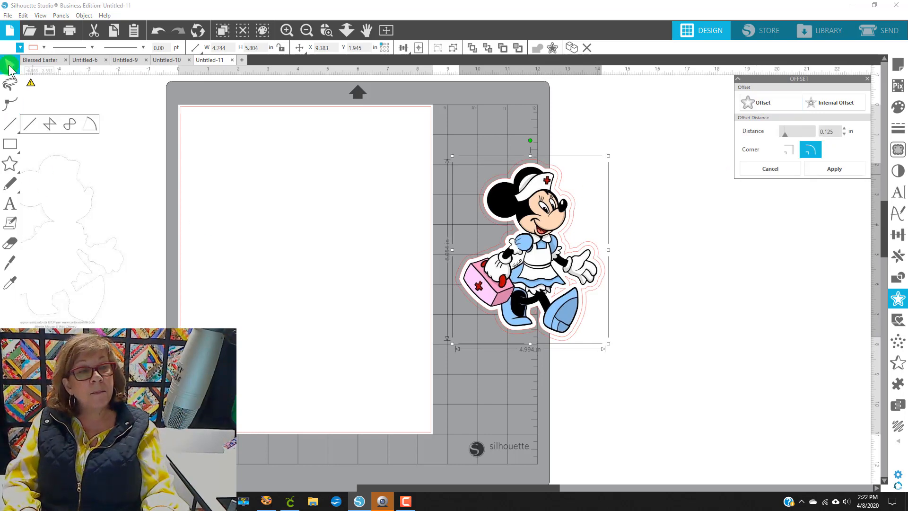
left_click(10, 48)
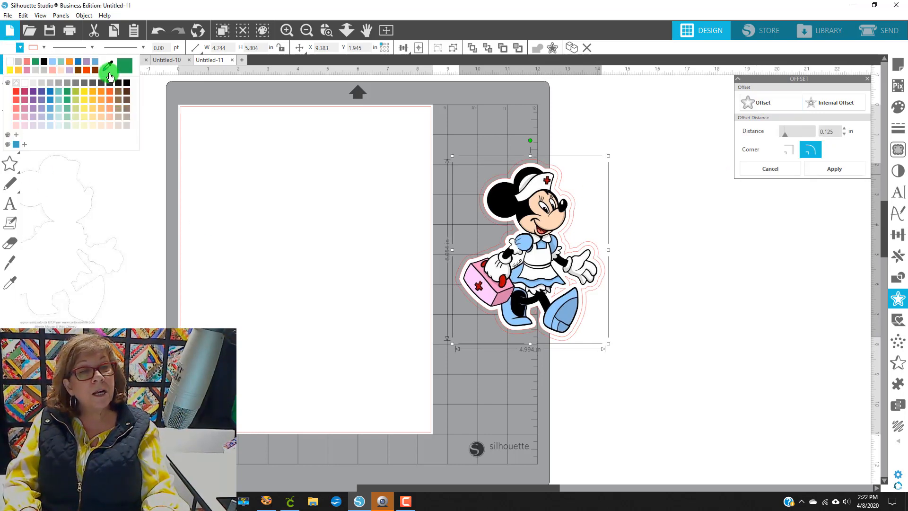
left_click(107, 68)
left_click(507, 272)
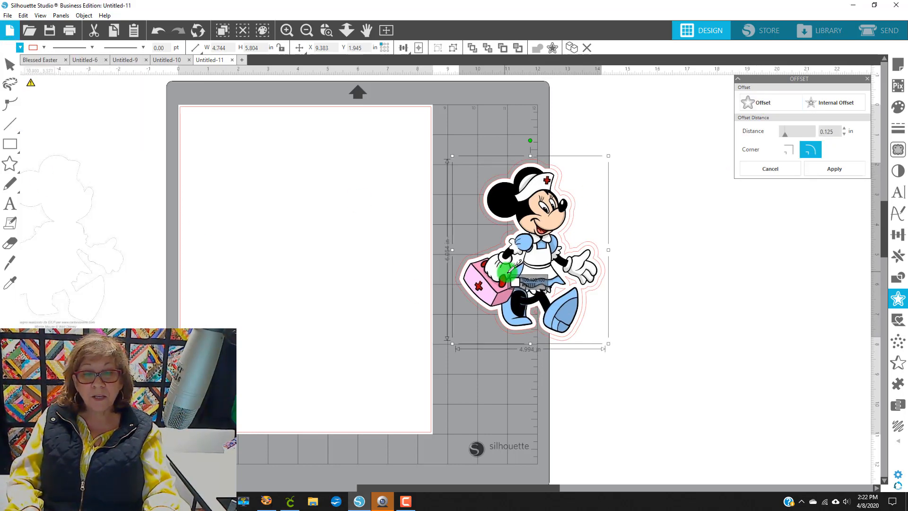
left_click(515, 271)
left_click(676, 359)
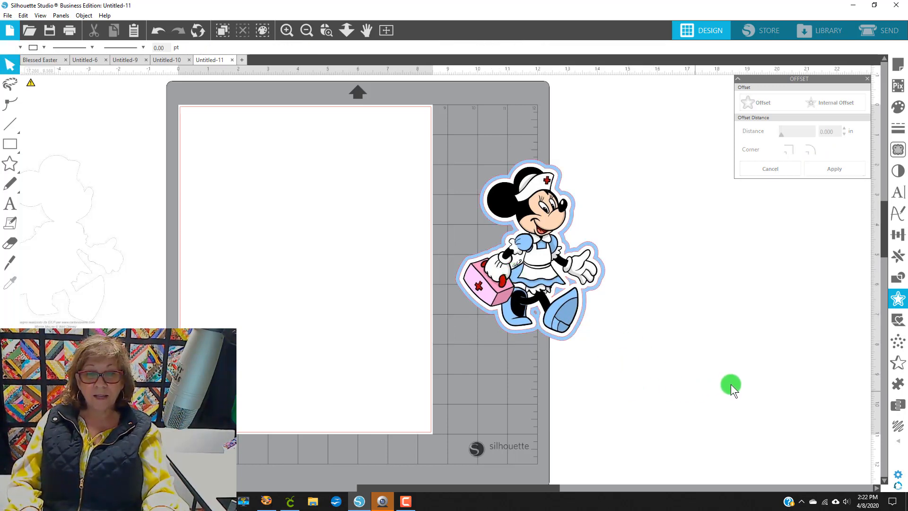
Step: Select Minnie together with both offsets and group them
left_click_drag(685, 399, 486, 106)
right_click(544, 232)
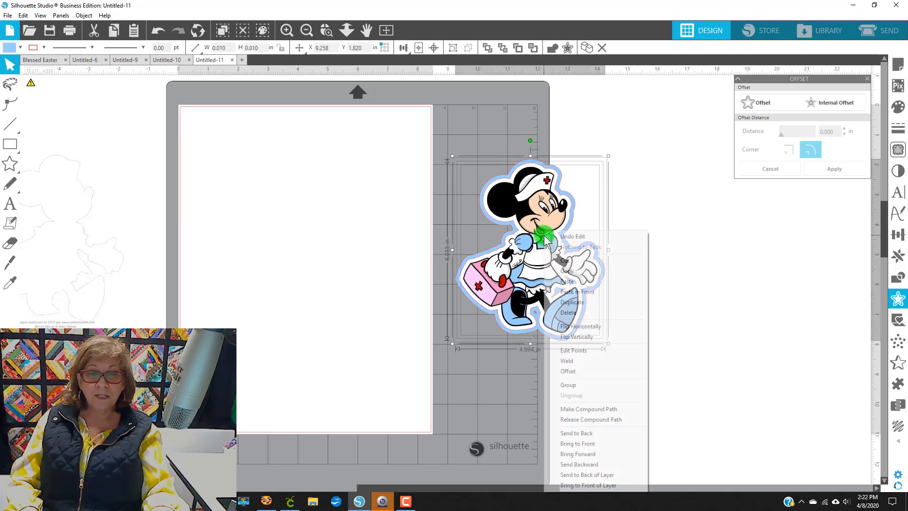
left_click(575, 385)
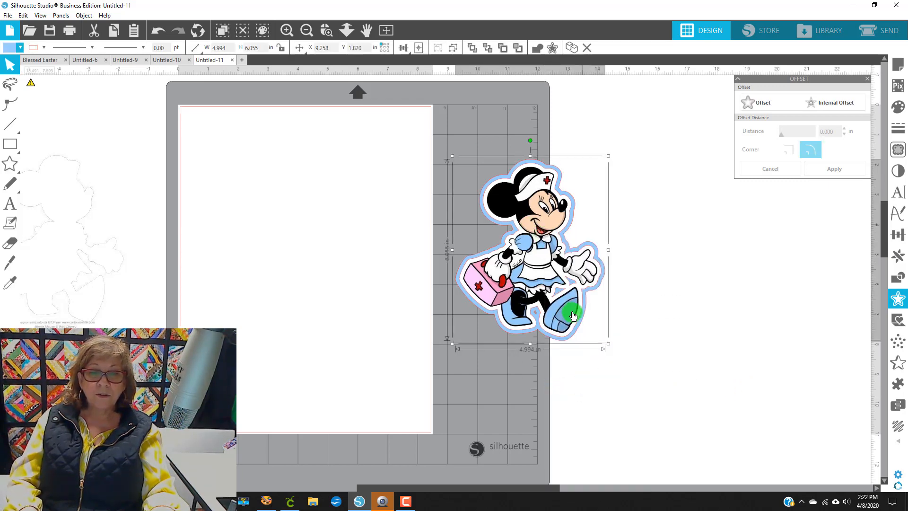
Step: Enlarge the Minnie group to about 5.55 x 6.73 in and set it beside the page
left_click_drag(557, 295, 323, 272)
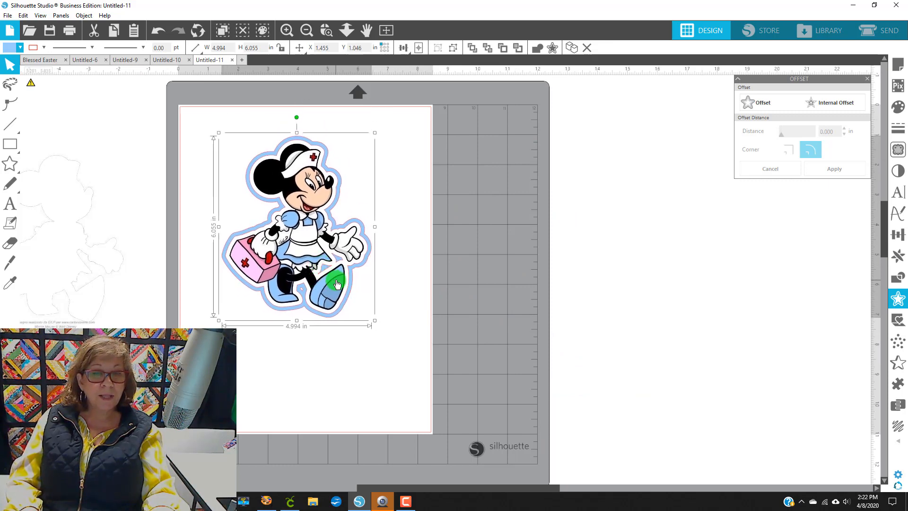
left_click_drag(376, 316, 391, 342)
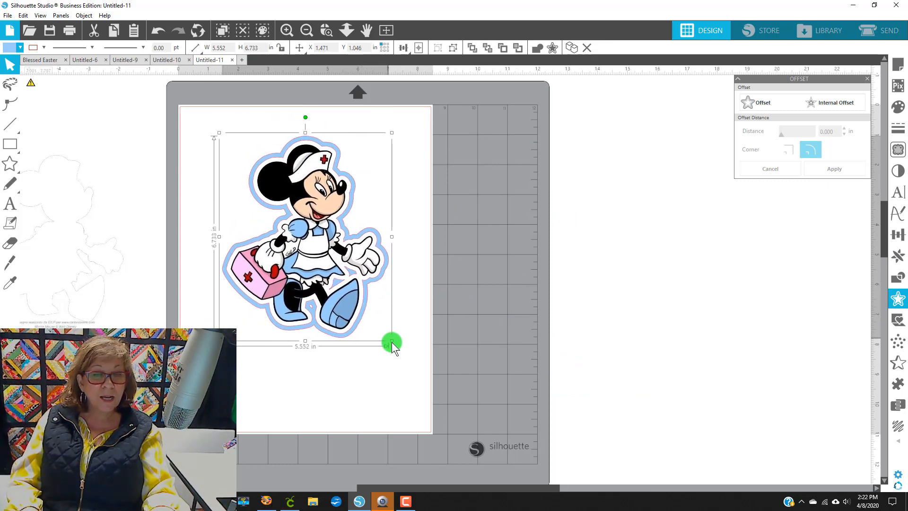
left_click_drag(382, 269, 578, 270)
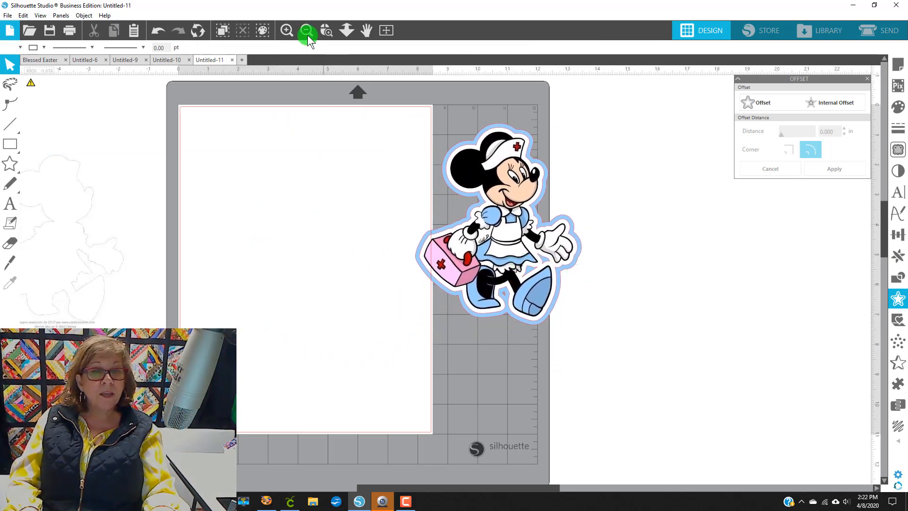
Step: Ungroup the Minnie design and delete the small stray shape left inside the offset between Minnie's legs
left_click(327, 30)
left_click_drag(479, 281, 515, 306)
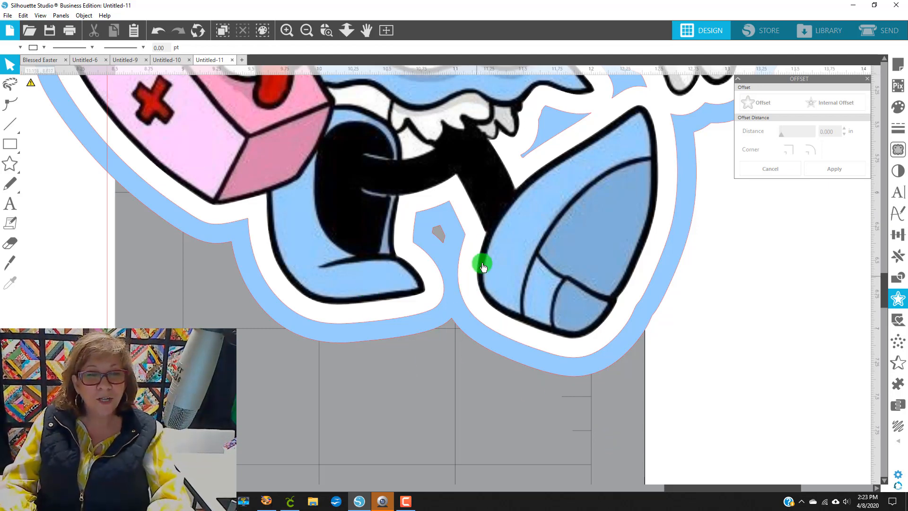
left_click(444, 244)
right_click(442, 241)
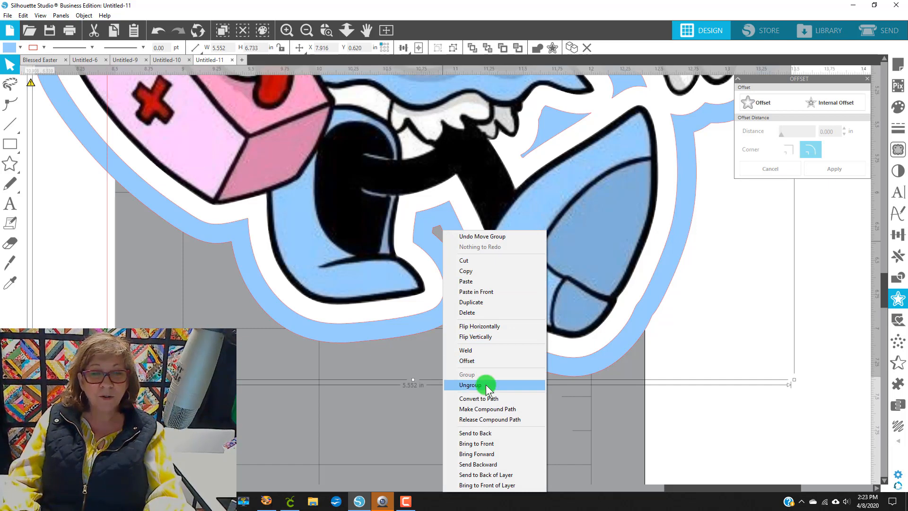
left_click(486, 384)
left_click(458, 449)
double_click(439, 240)
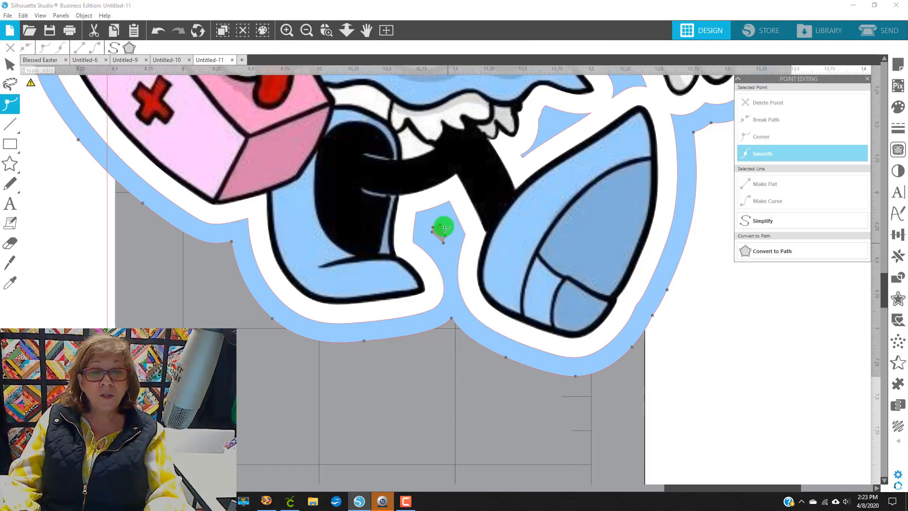
left_click(443, 244)
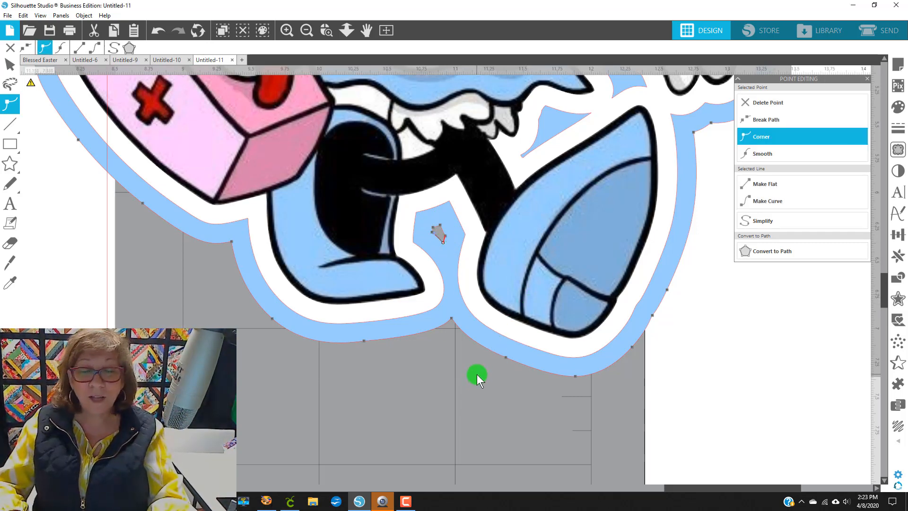
key("Delete")
key("Delete")
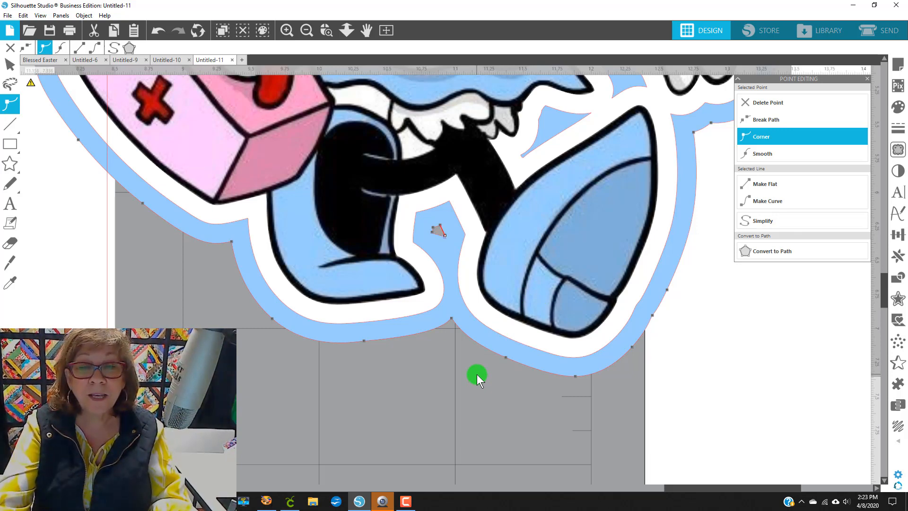
key("Delete")
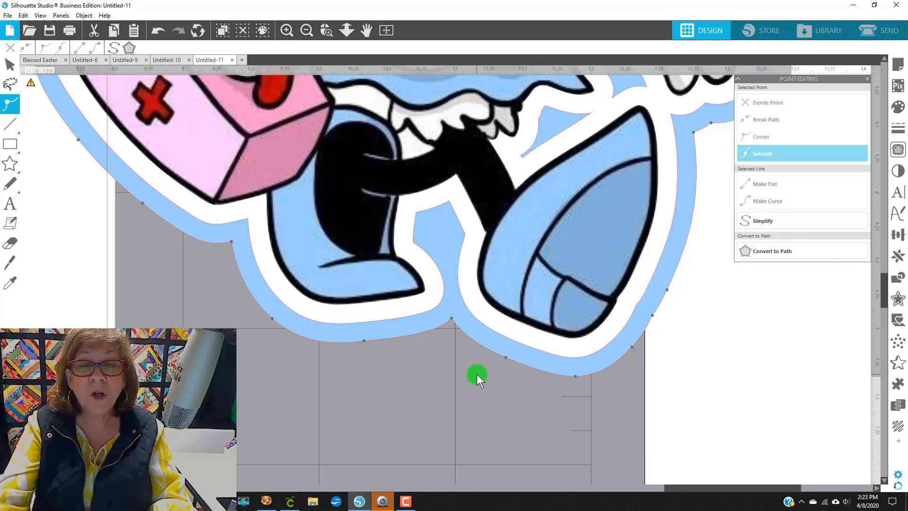
left_click(349, 433)
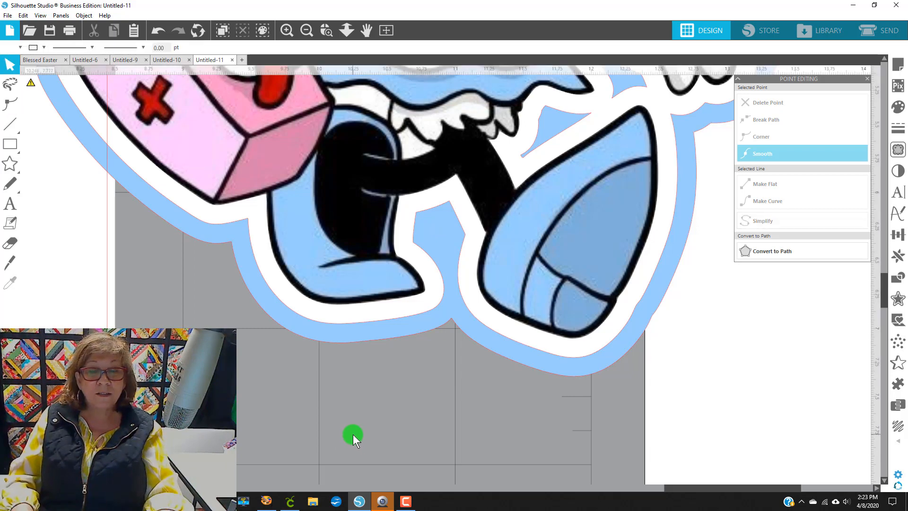
Step: Select Minnie and both offsets, regroup them, and move the group onto the page
scroll(354, 435, "up", 3)
left_click(301, 32)
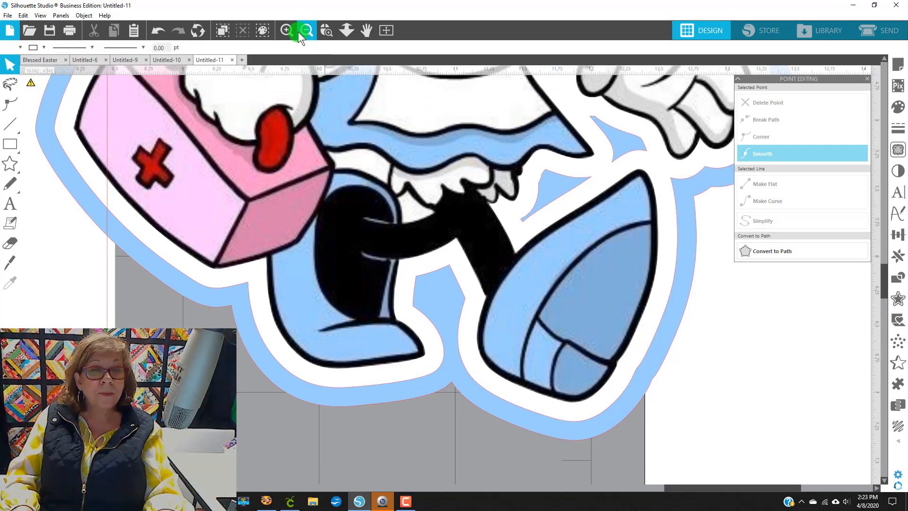
left_click(305, 32)
left_click(305, 32)
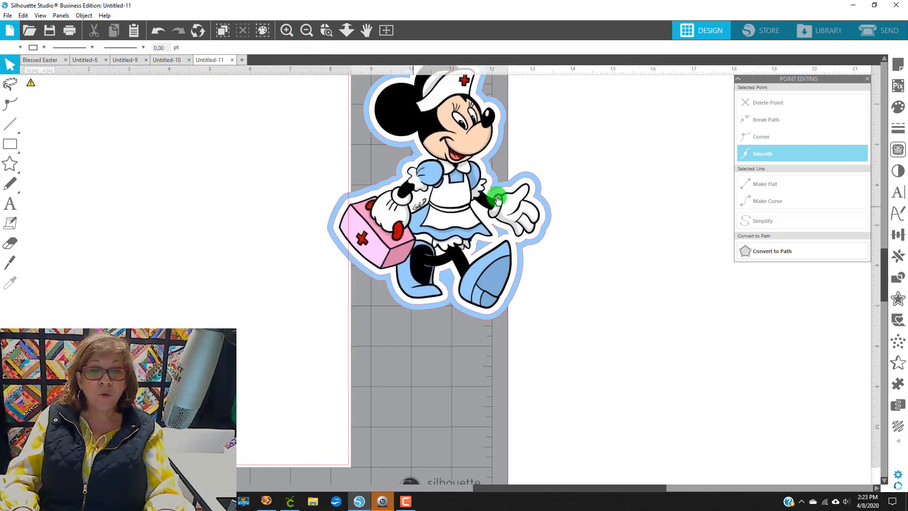
scroll(674, 425, "up", 7)
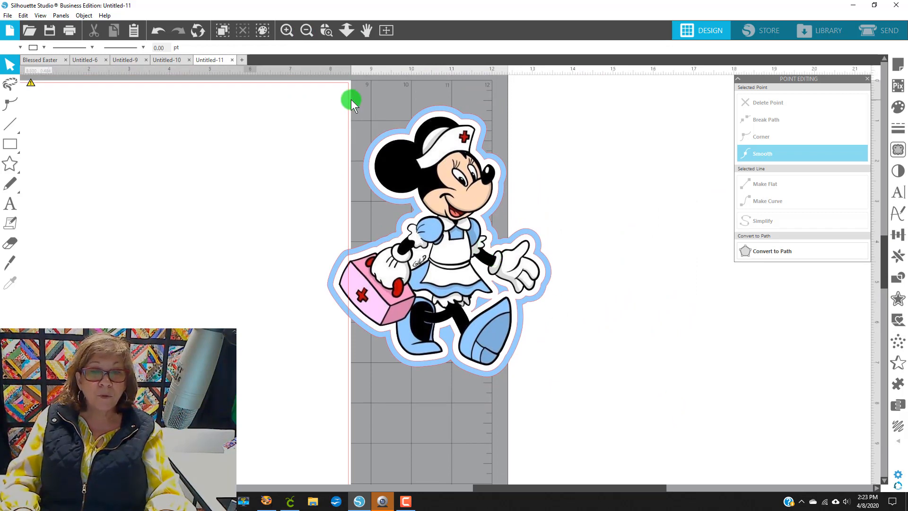
left_click_drag(351, 100, 556, 324)
right_click(521, 343)
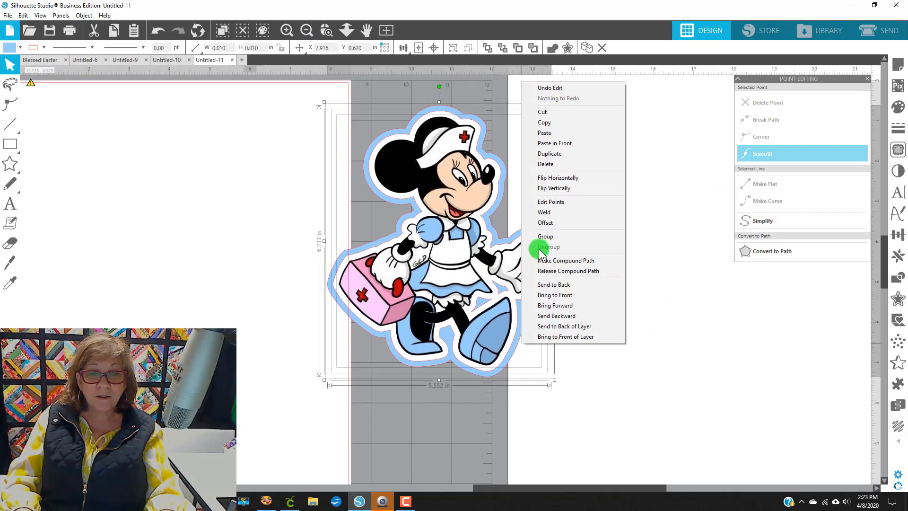
left_click(543, 237)
left_click_drag(543, 237, 294, 215)
Step: In the Send screen, select the whole Minnie design and set it to Cut Edge
left_click(866, 25)
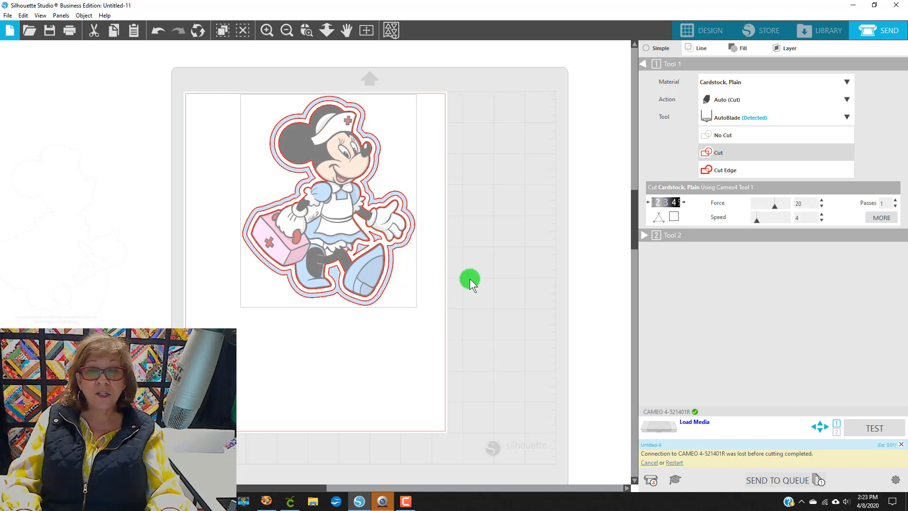
left_click_drag(205, 63, 452, 324)
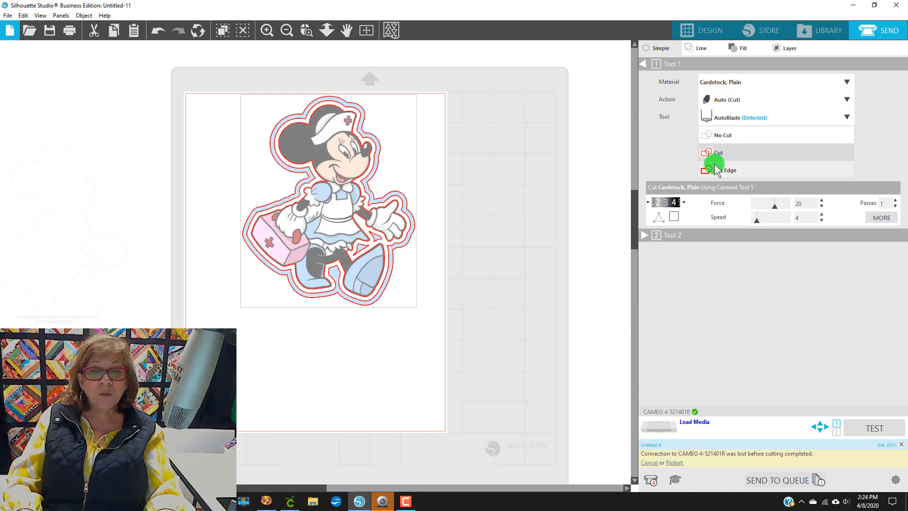
left_click(768, 170)
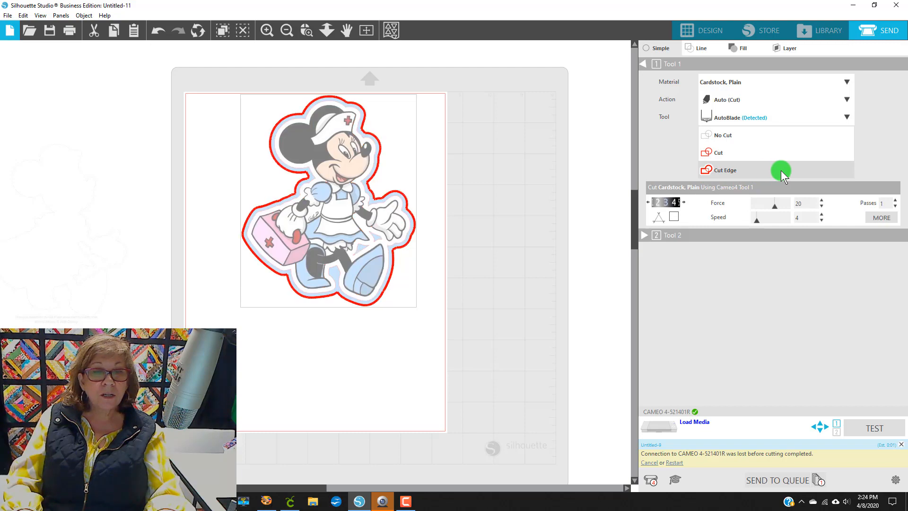